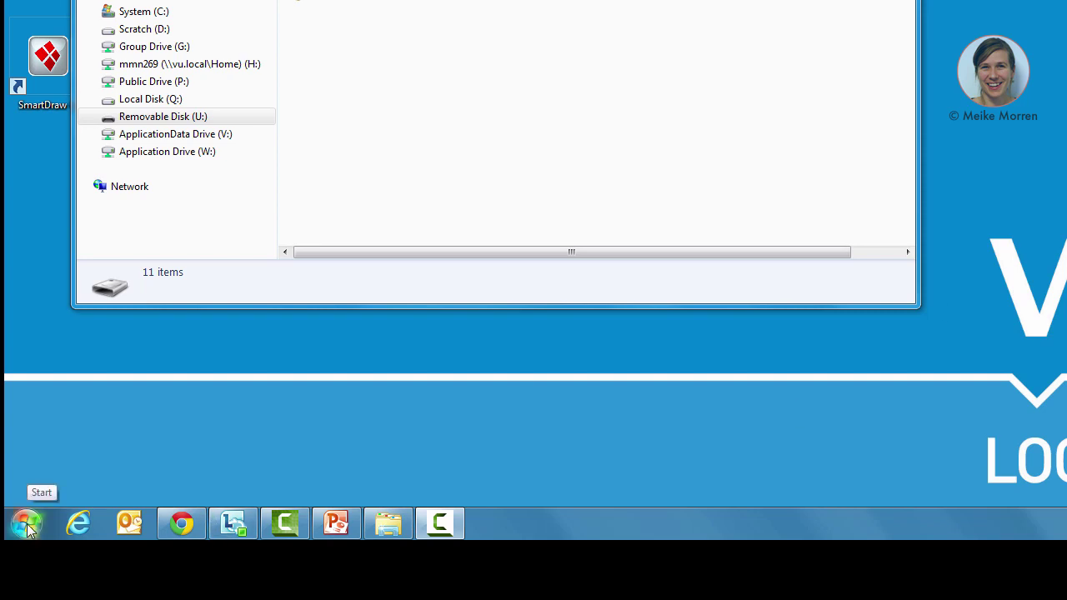
# Step: Launch IBM SPSS Statistics 23 by searching 'spss' in the Start menu
pyautogui.click(26, 524)
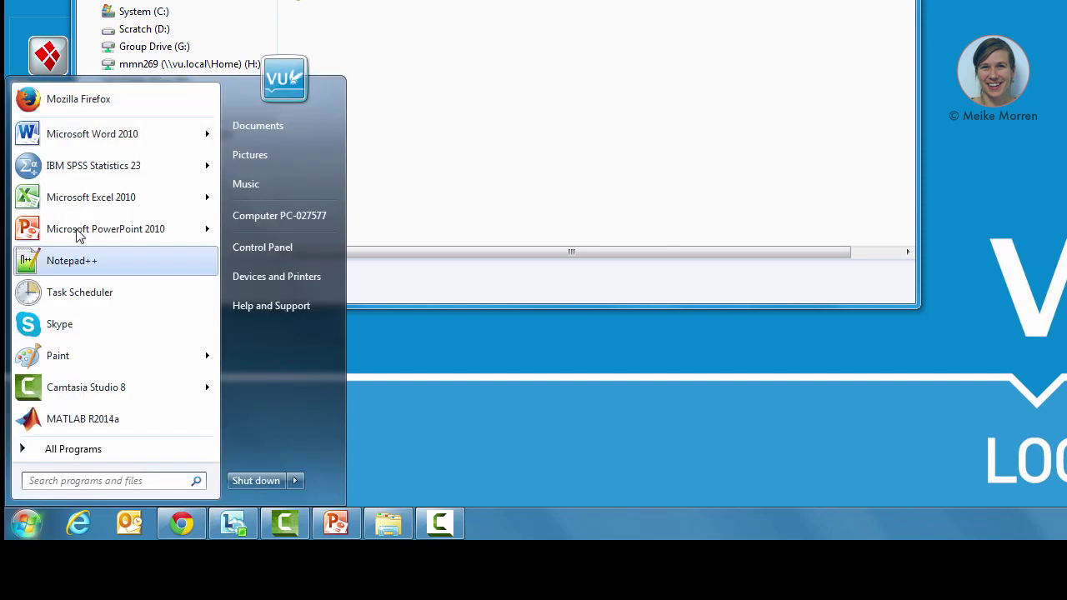
pyautogui.moveTo(77, 165)
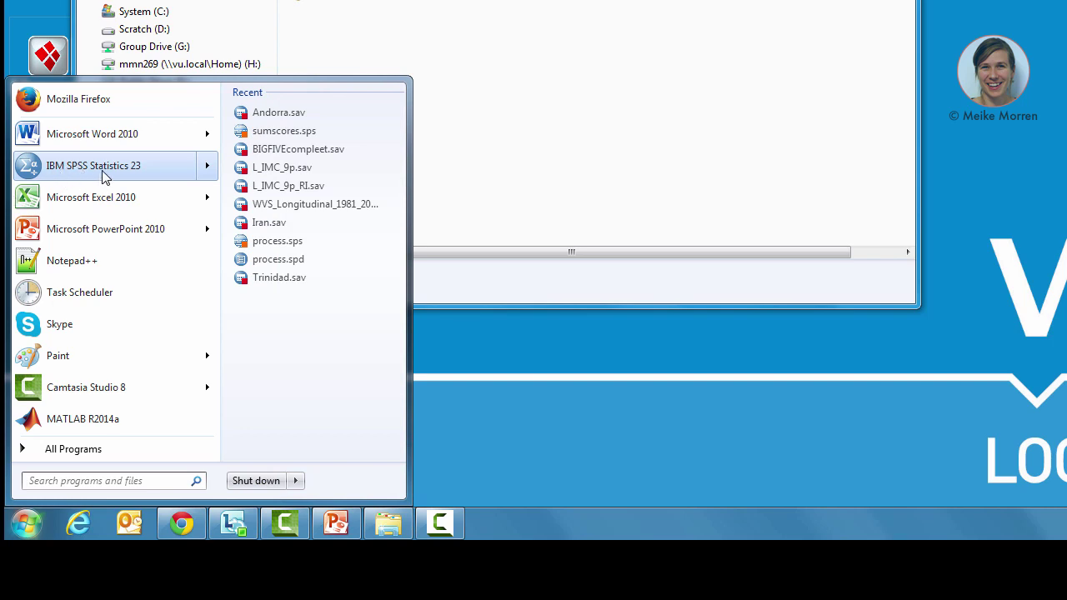
pyautogui.click(86, 479)
pyautogui.write('spss')
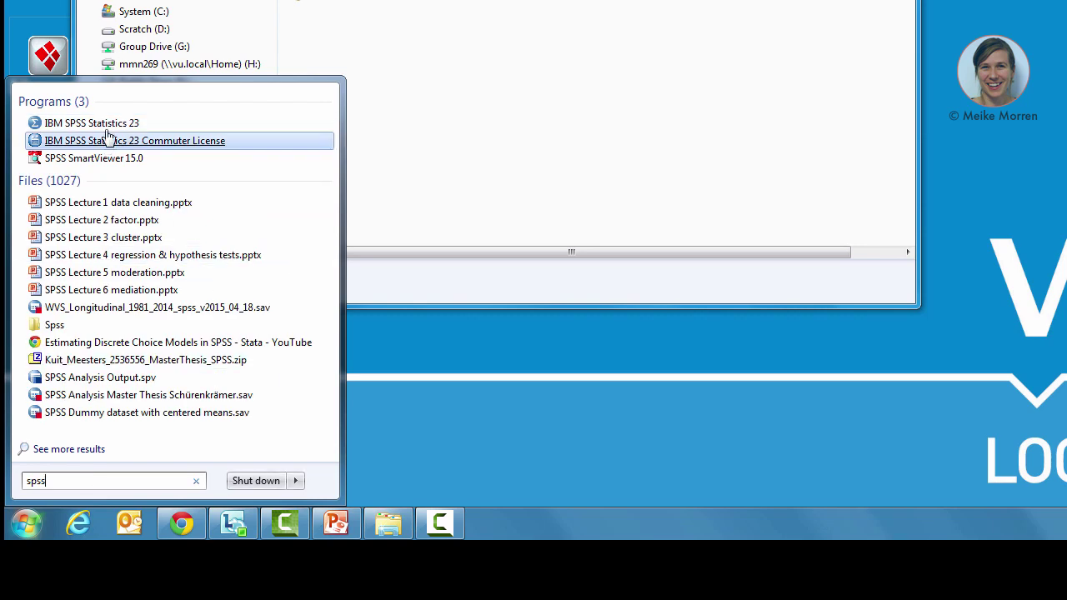
pyautogui.click(109, 123)
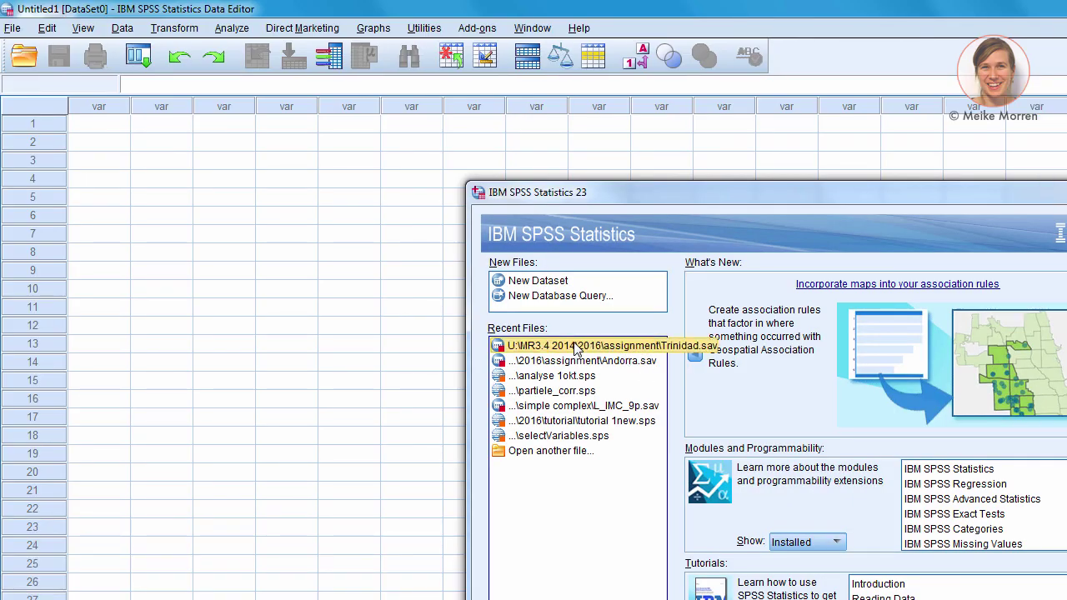
# Step: Open BurkinaFaso.sav from U:\MR3.4 2014\2016\assignment via 'Open another file...'
pyautogui.click(573, 454)
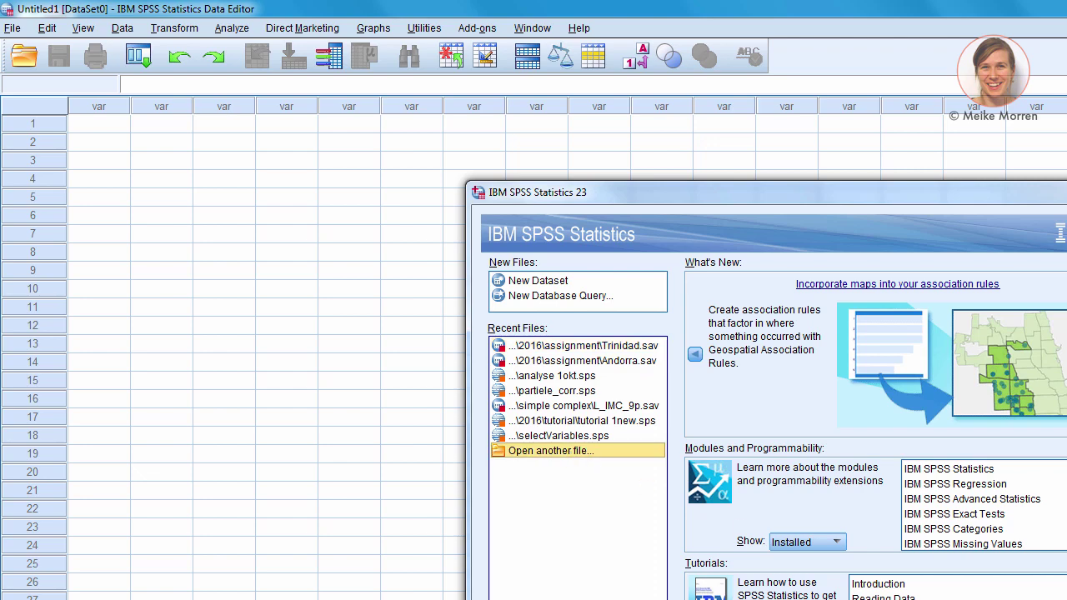
pyautogui.click(781, 277)
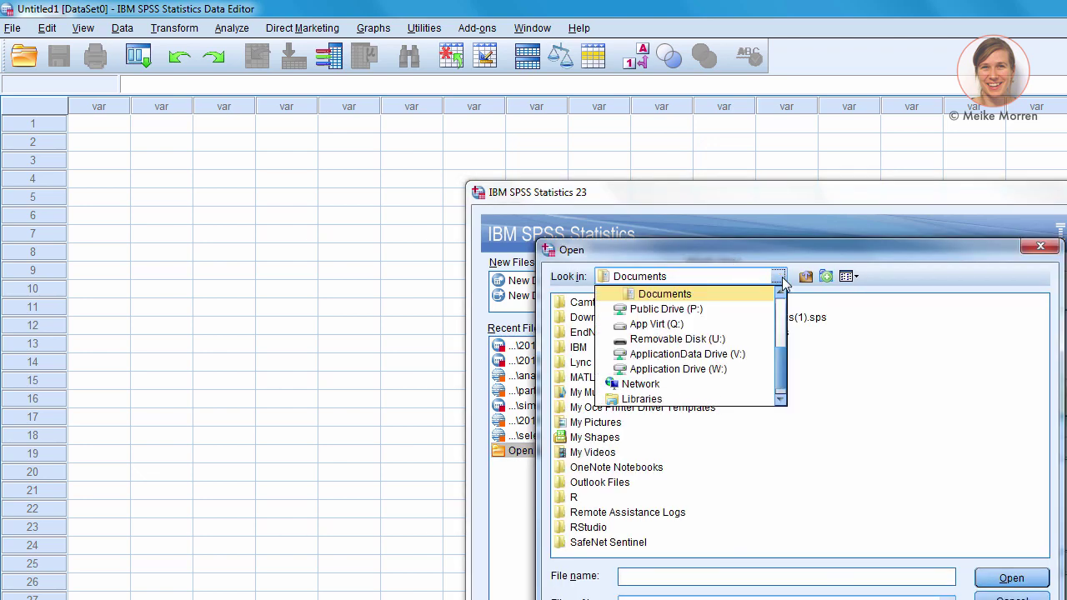
pyautogui.click(719, 340)
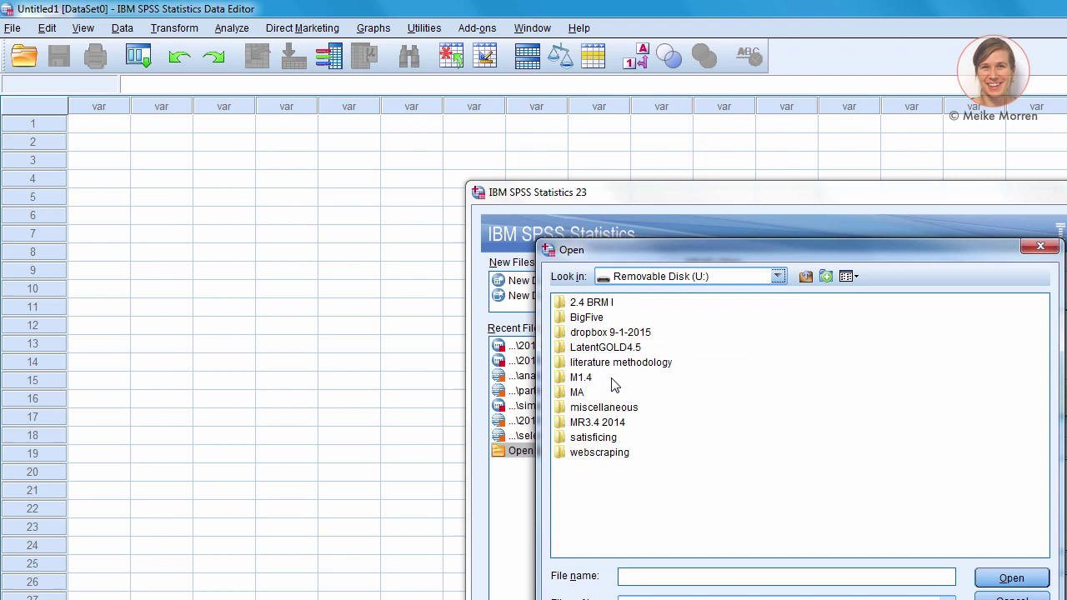
pyautogui.doubleClick(595, 423)
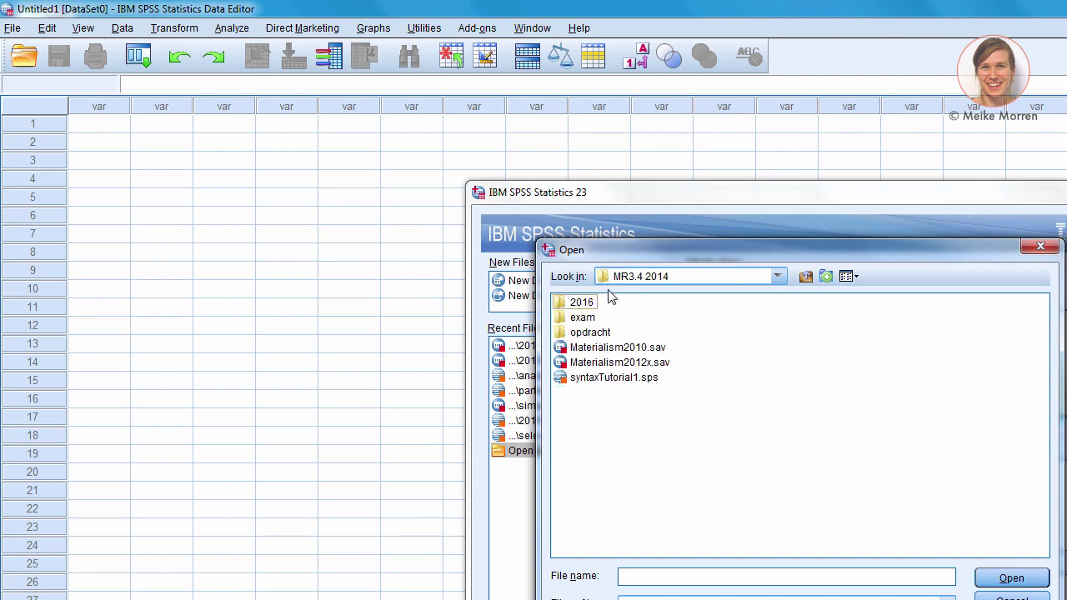
pyautogui.doubleClick(588, 303)
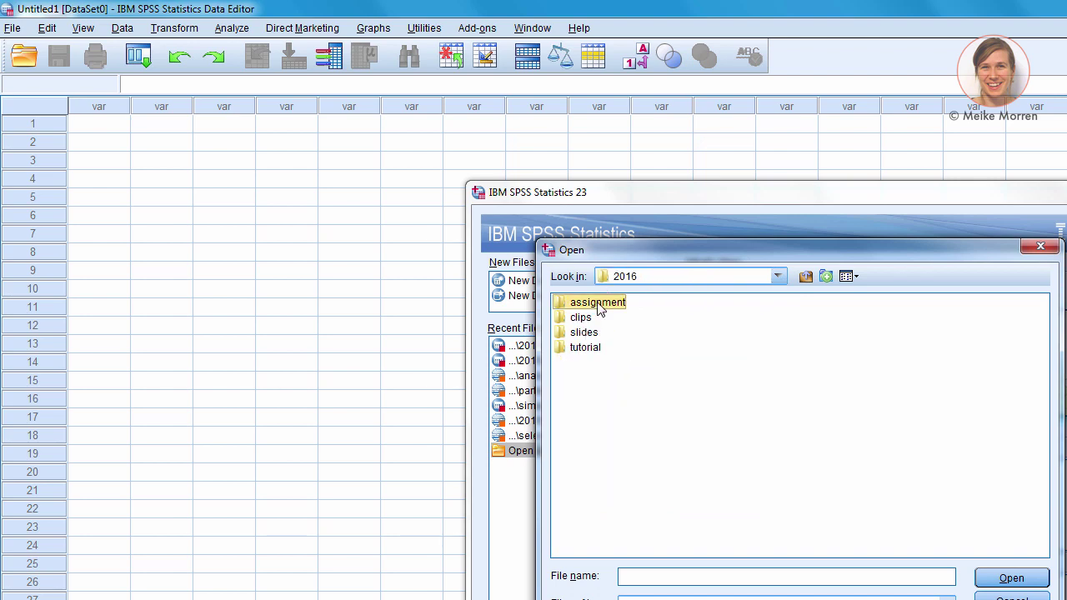
pyautogui.doubleClick(599, 303)
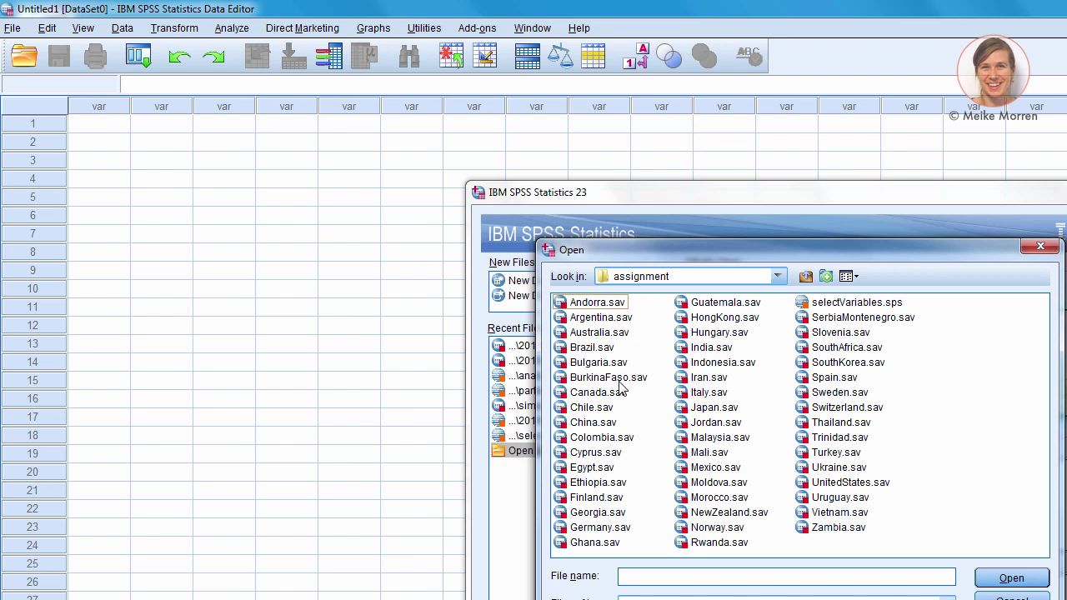
pyautogui.click(627, 382)
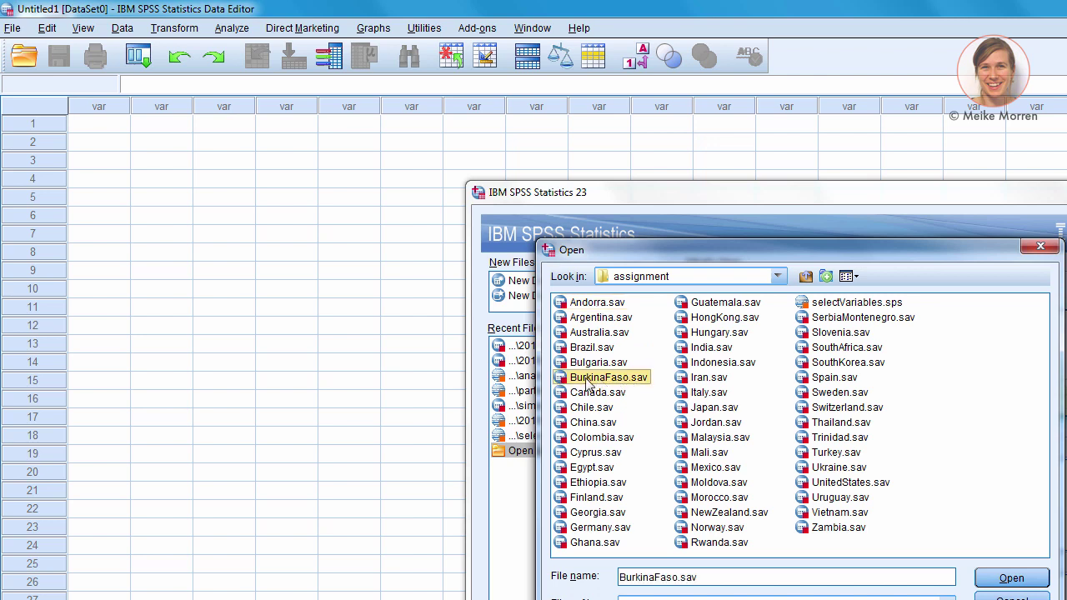
pyautogui.click(1018, 582)
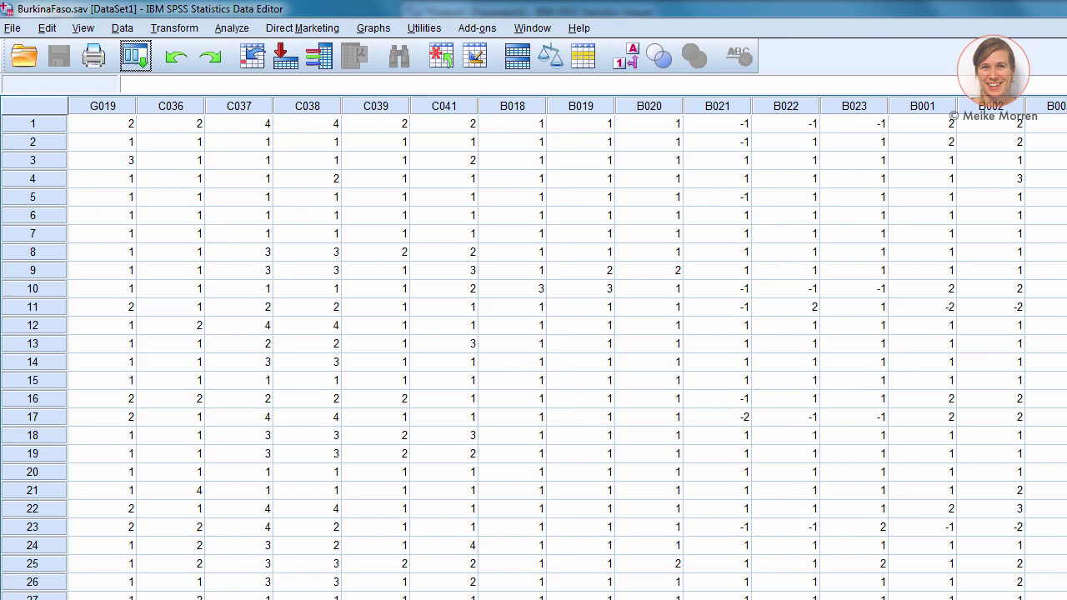
# Step: Select G019 in the Data View, then switch to Variable View (Ctrl+T) and select G019's label
pyautogui.click(34, 130)
pyautogui.click(34, 130)
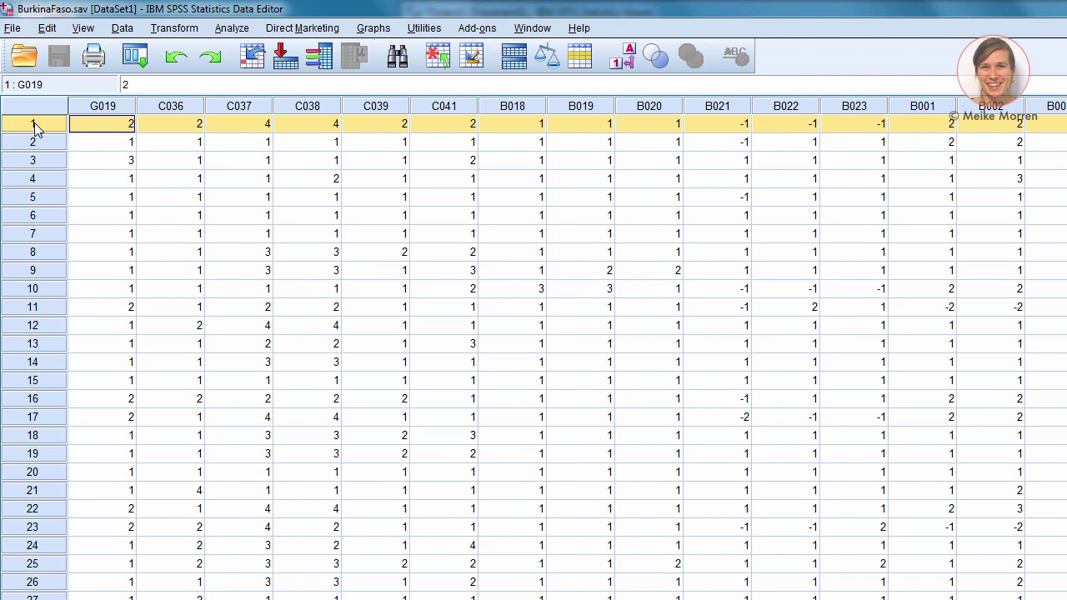
pyautogui.click(98, 108)
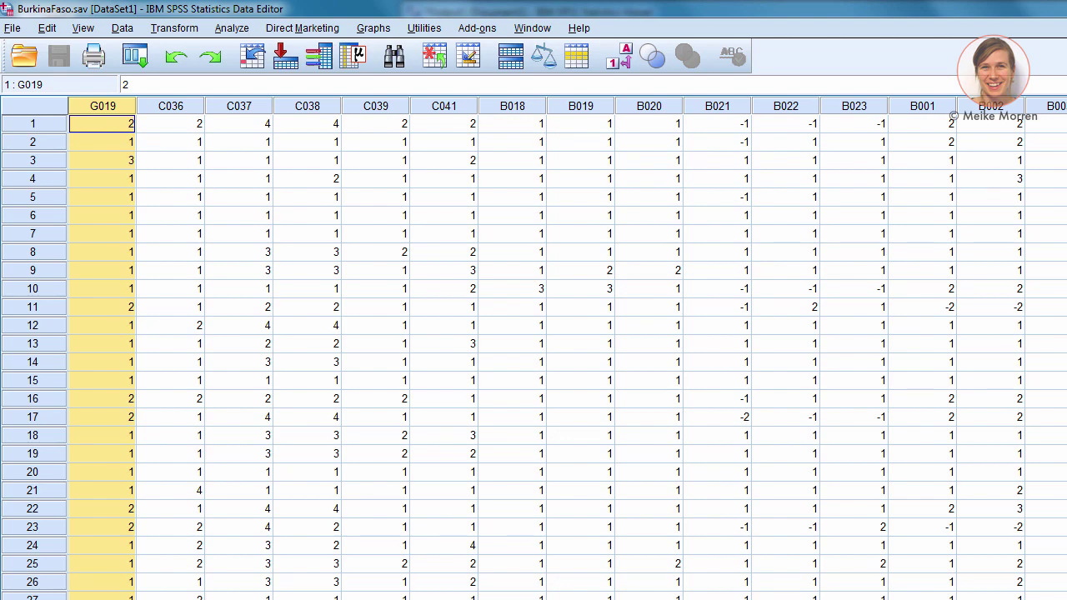
pyautogui.hotkey('ctrl', 't')
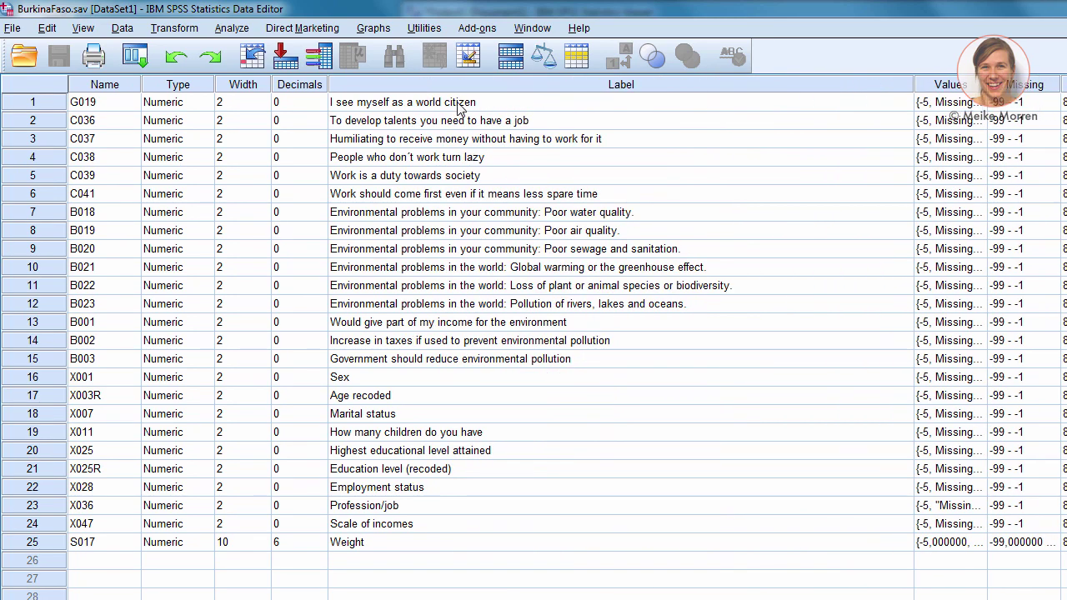
pyautogui.click(453, 104)
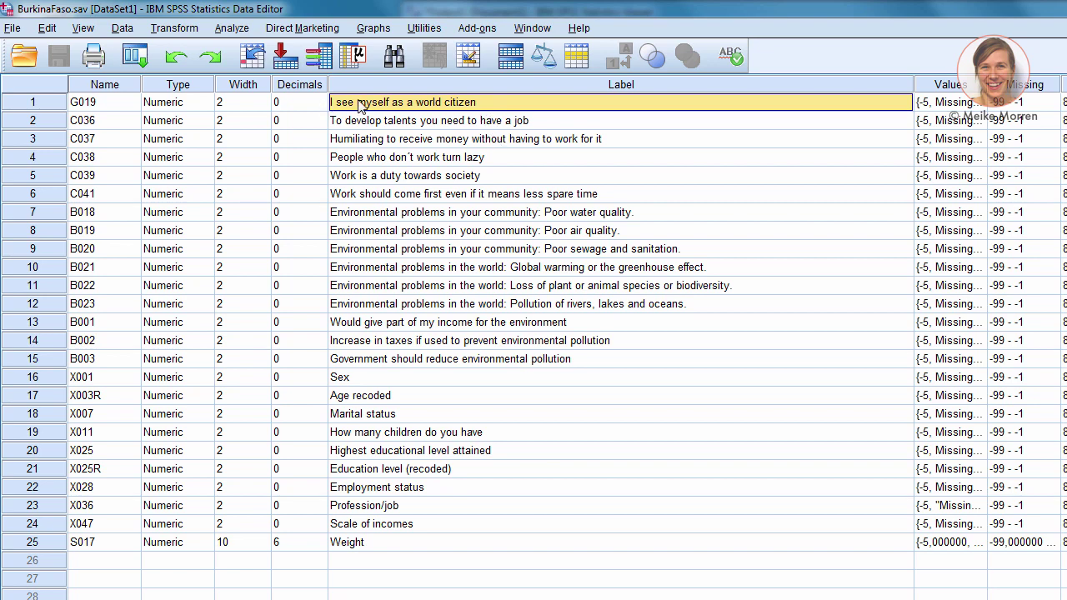
pyautogui.click(99, 108)
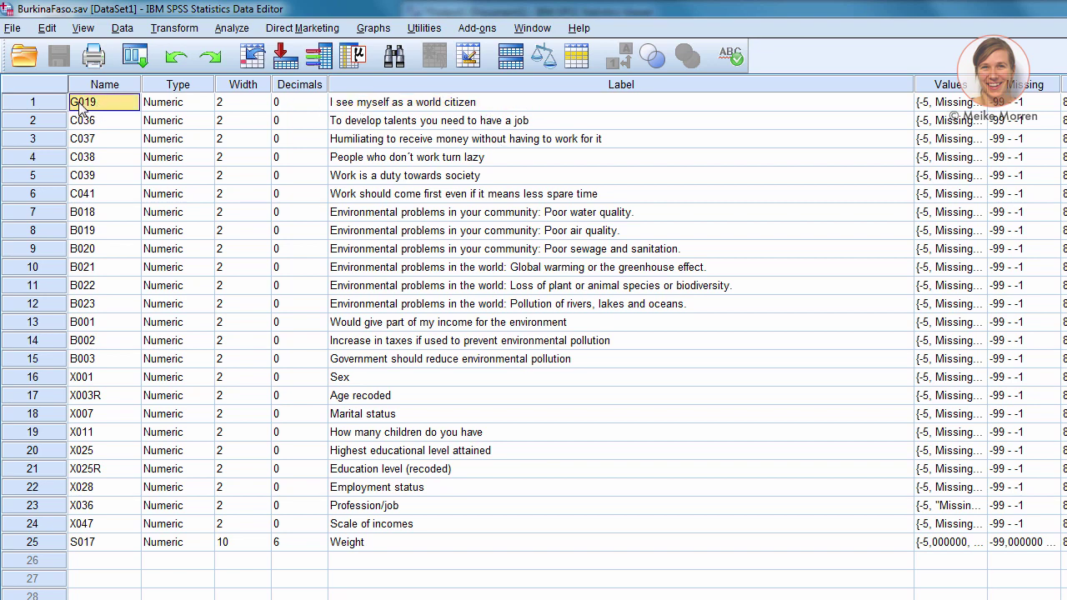
pyautogui.click(364, 107)
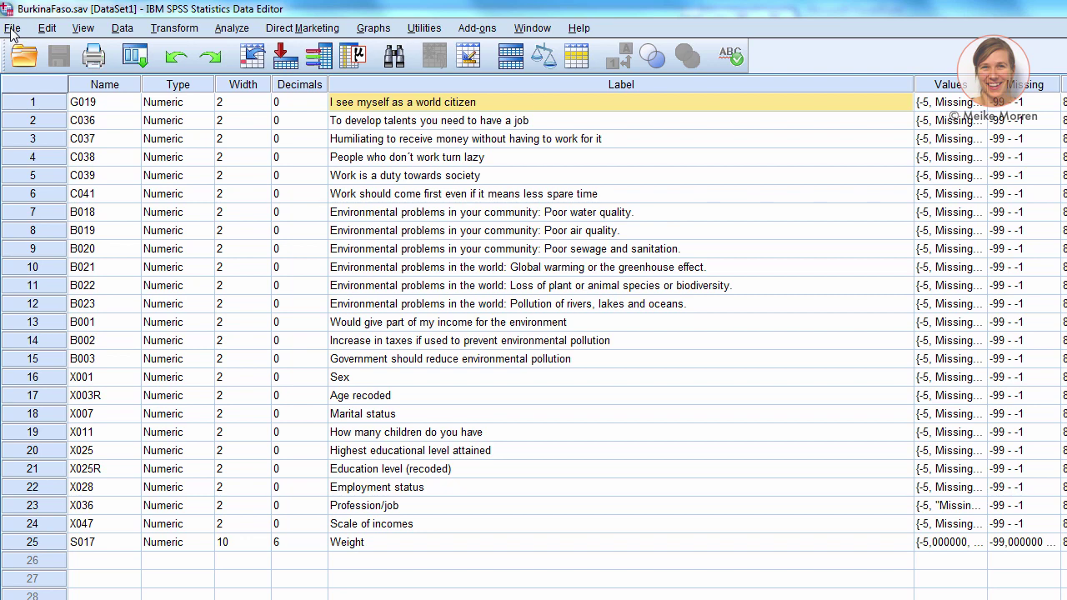
# Step: Create a new syntax file from File > New > Syntax
pyautogui.click(12, 30)
pyautogui.moveTo(12, 56)
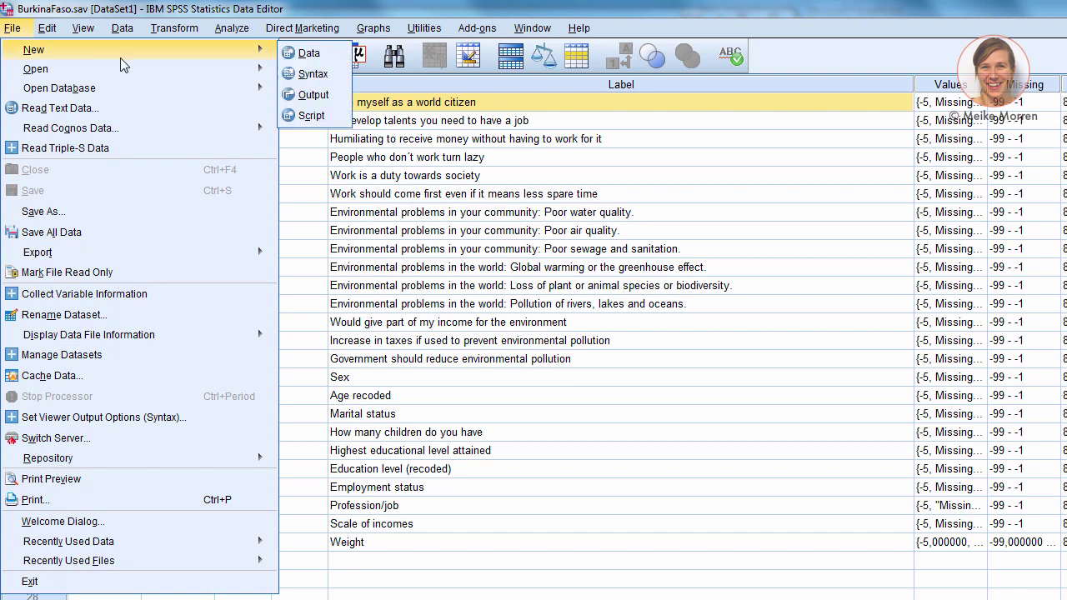
pyautogui.click(314, 74)
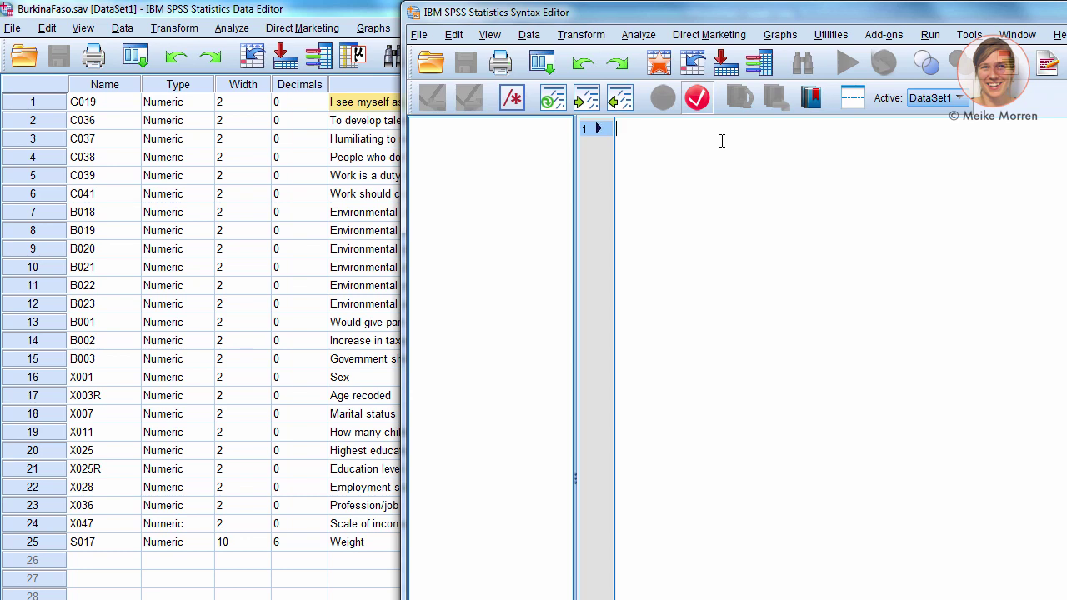
# Step: Write get file 'U:\MR3.4 2014\2016\assignment\Chile.sav' using the copied folder path, and select the line
pyautogui.write('get file')
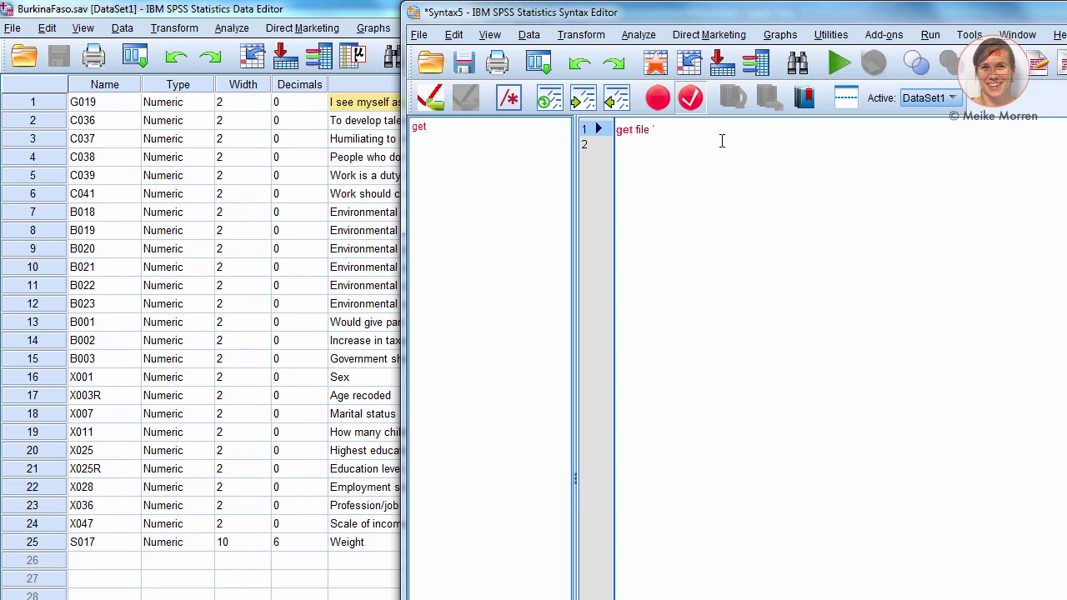
pyautogui.hotkey('alt', 'Tab')
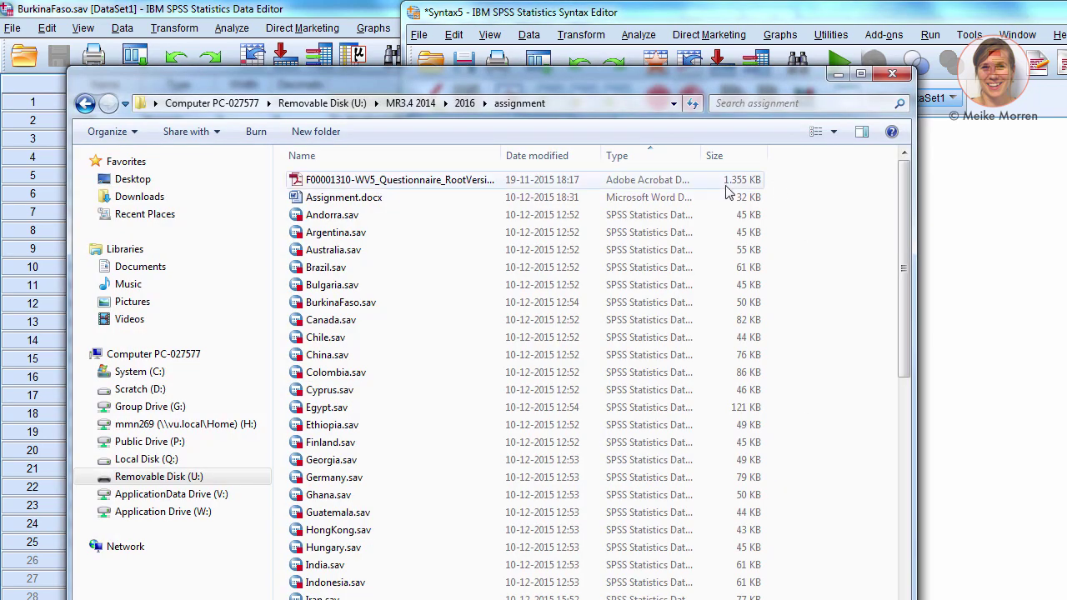
pyautogui.click(609, 106)
pyautogui.hotkey('ctrl', 'c')
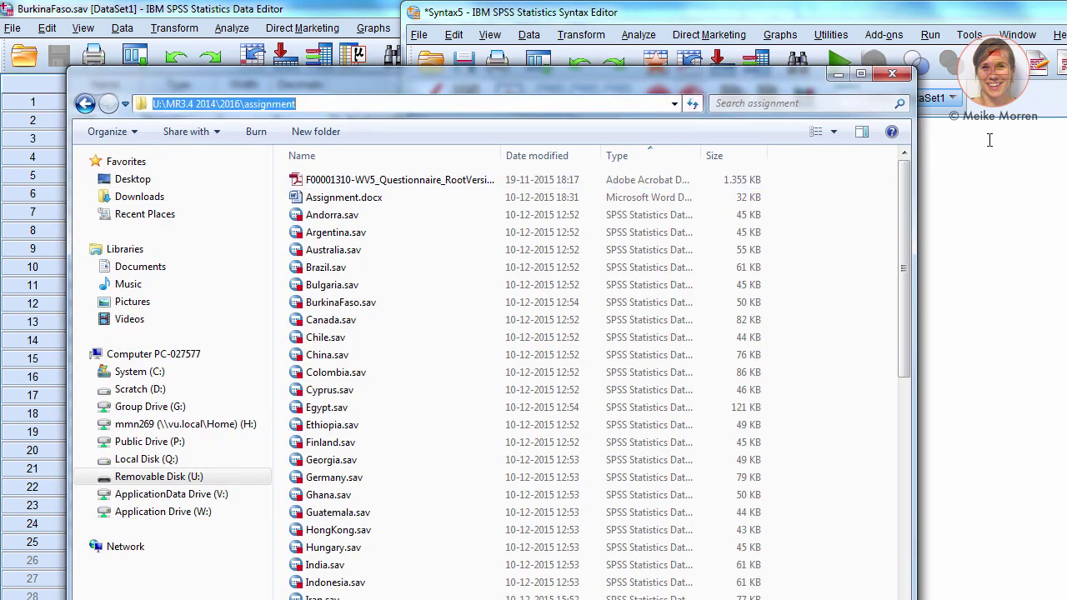
pyautogui.click(991, 140)
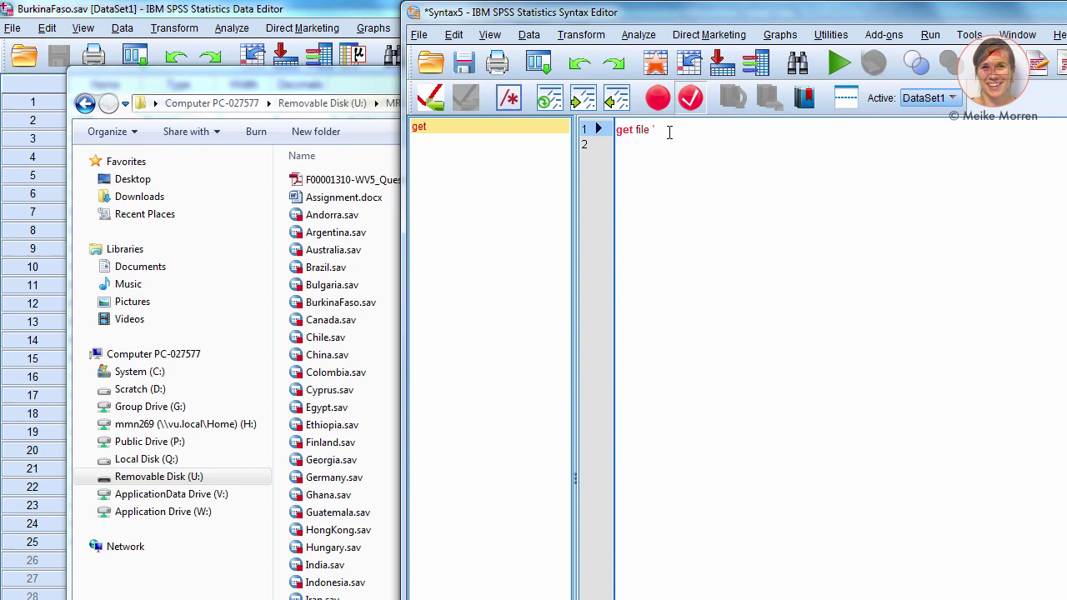
pyautogui.hotkey('ctrl', 'v')
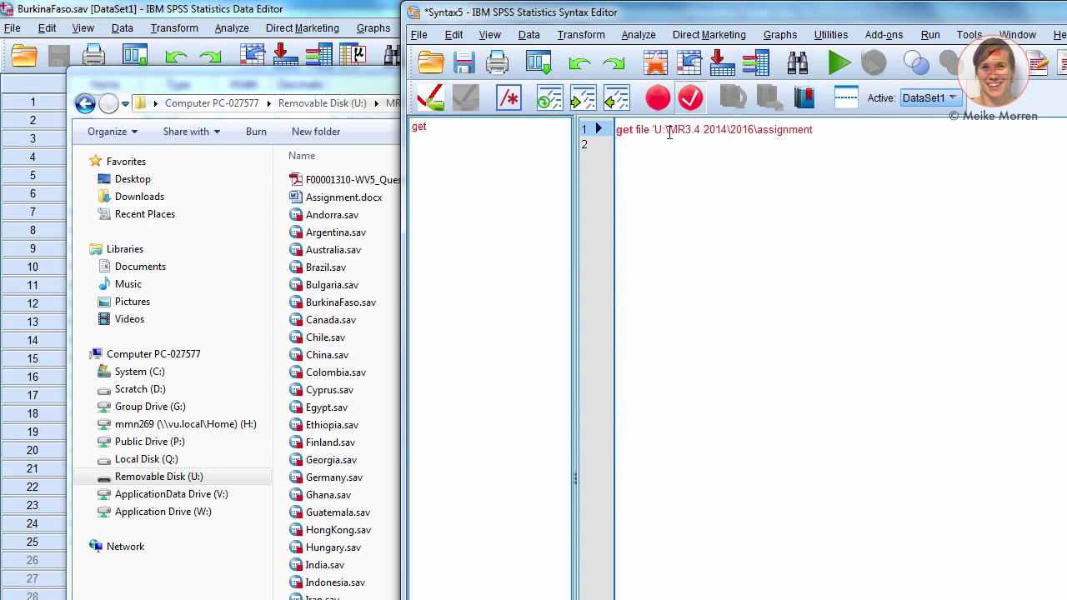
pyautogui.write('\\Ch')
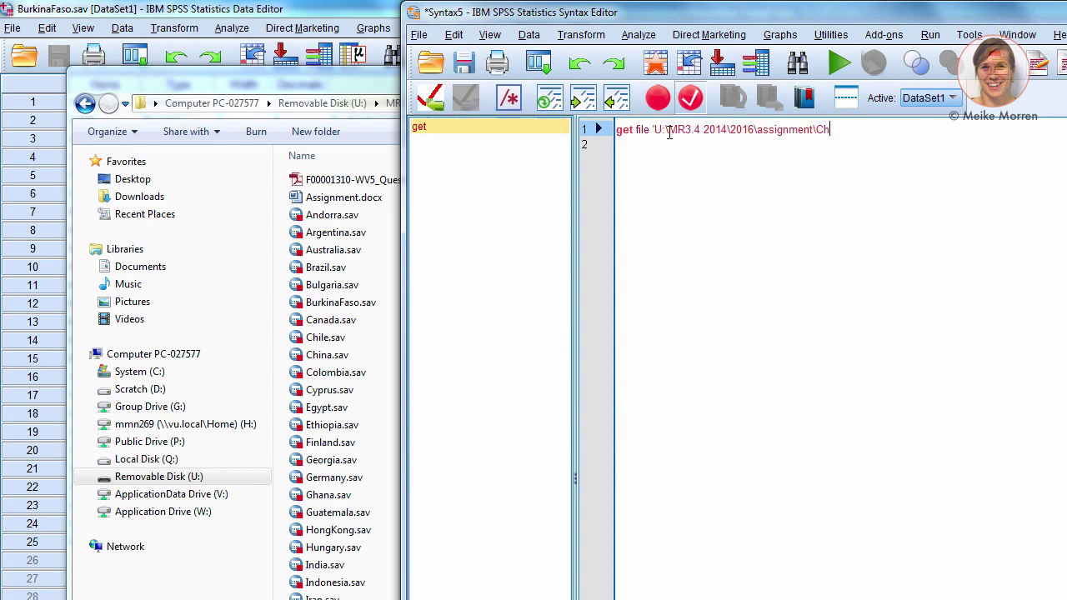
pyautogui.write('ile.sav.')
pyautogui.press('BackSpace')
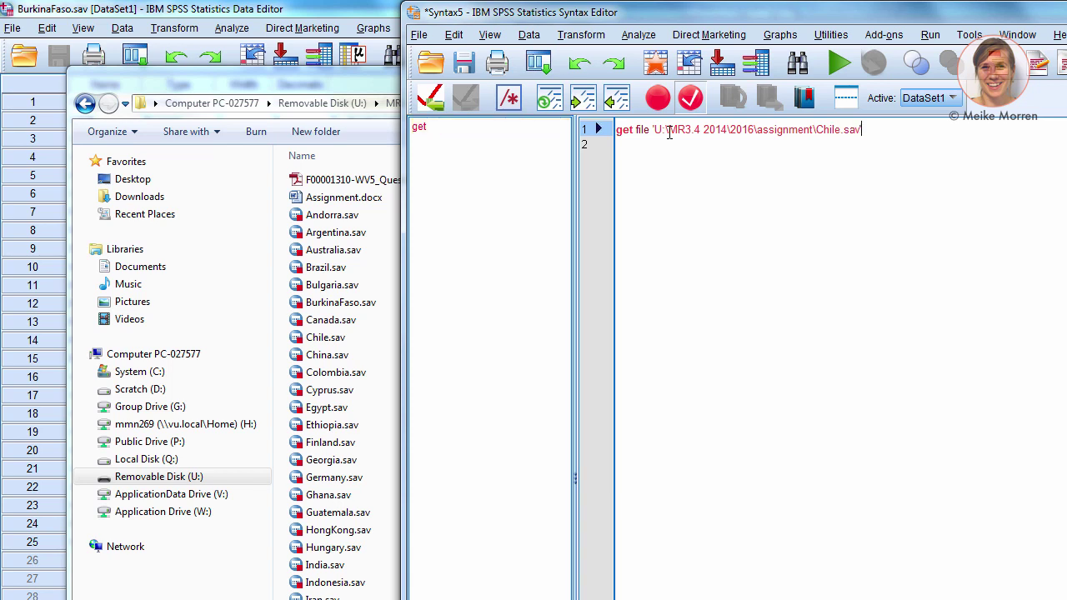
pyautogui.write("'.")
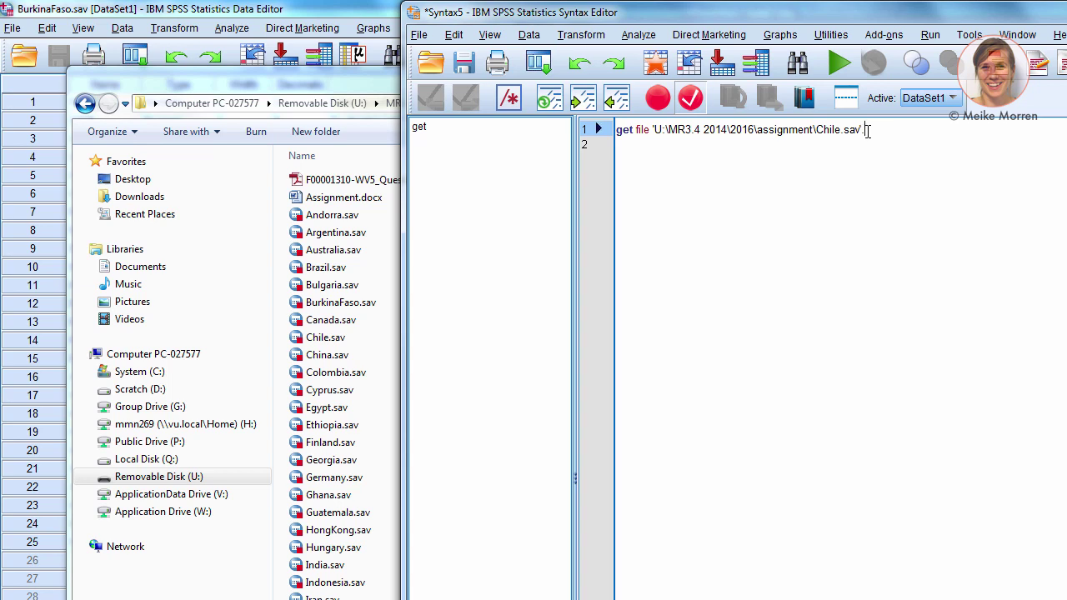
pyautogui.click(588, 129)
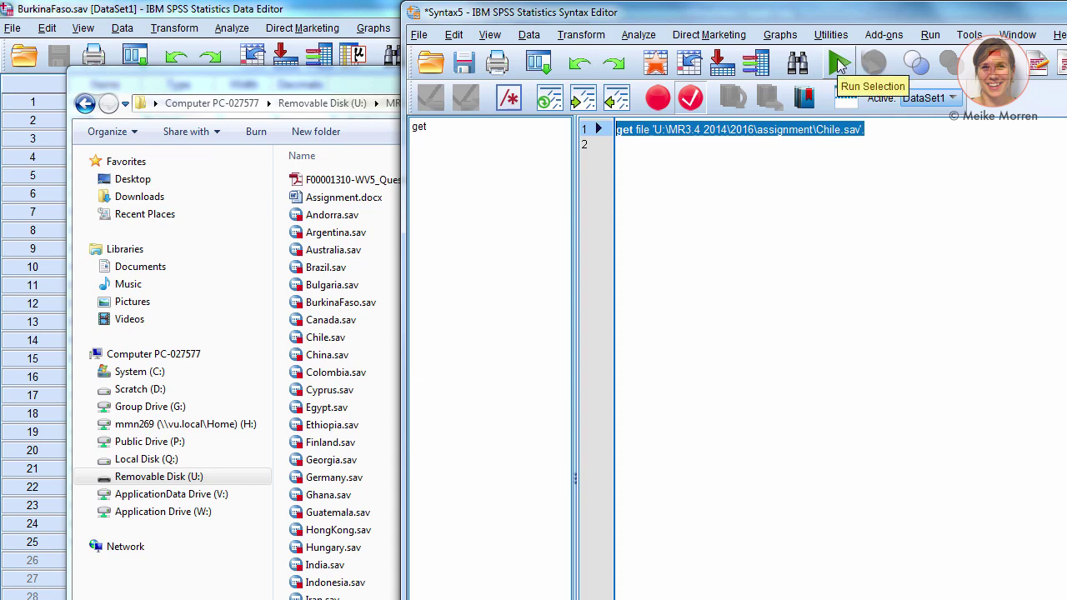
# Step: Run the get file command, then auto-fit the Variable View Label column to show full labels
pyautogui.click(839, 65)
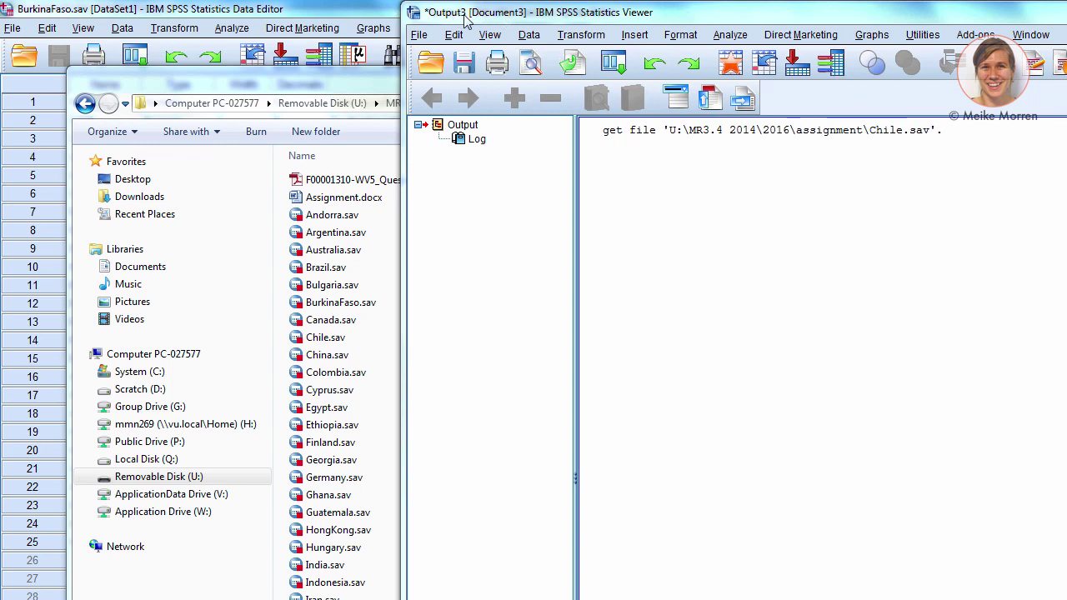
pyautogui.click(617, 135)
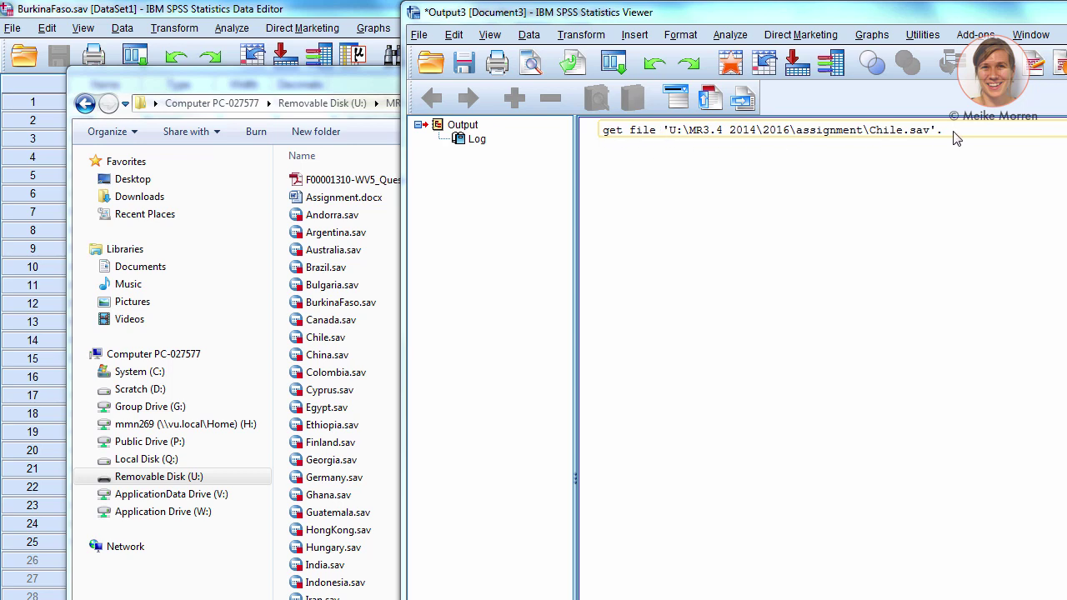
pyautogui.click(921, 182)
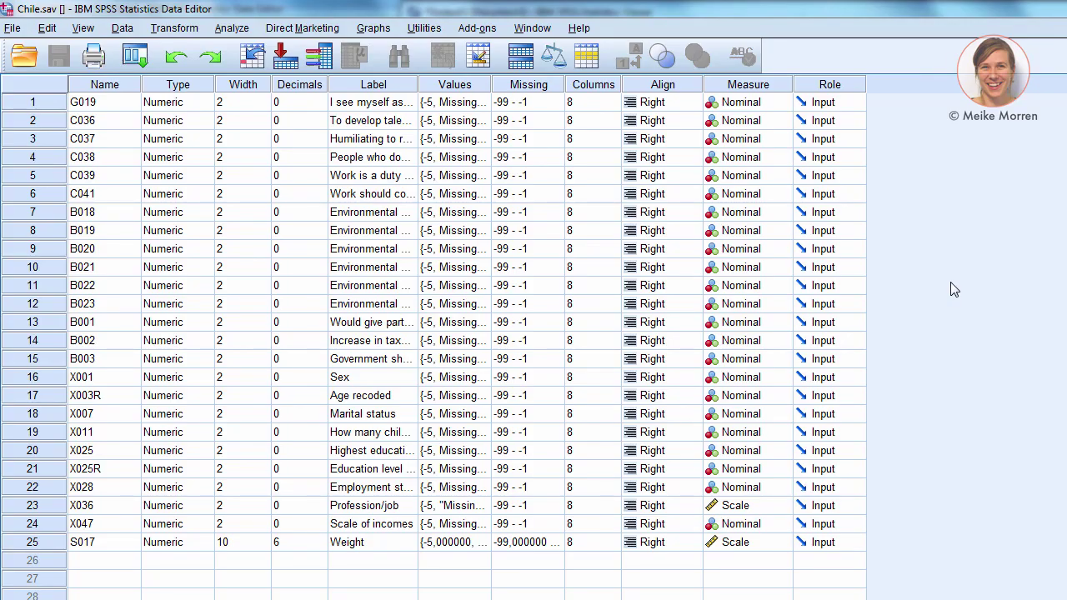
pyautogui.doubleClick(418, 84)
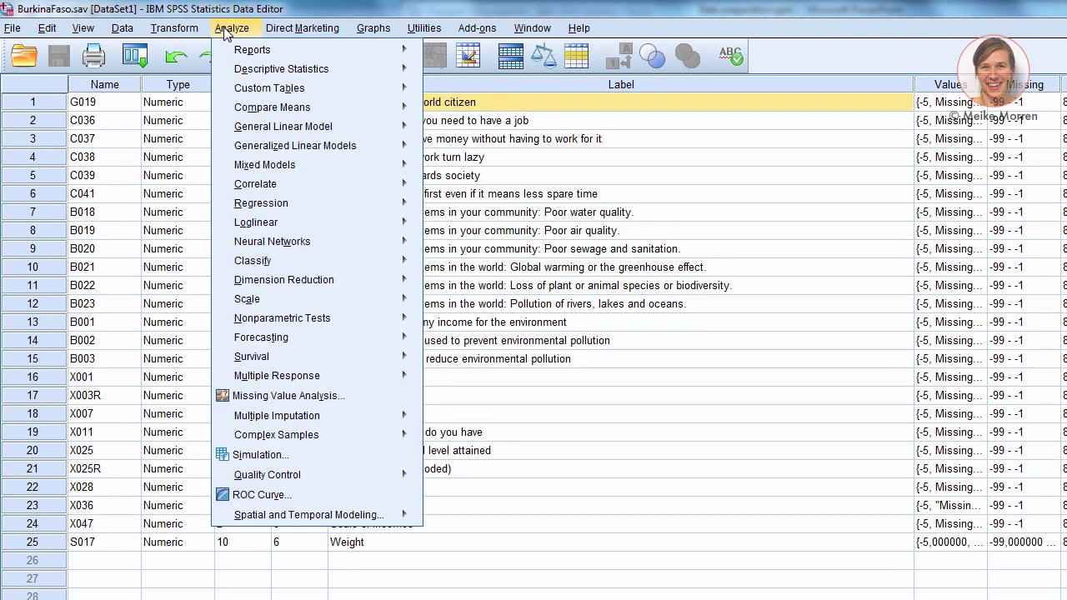
# Step: Run Descriptives on G019, 'I see myself as a world citizen', after widening the dialog
pyautogui.moveTo(349, 69)
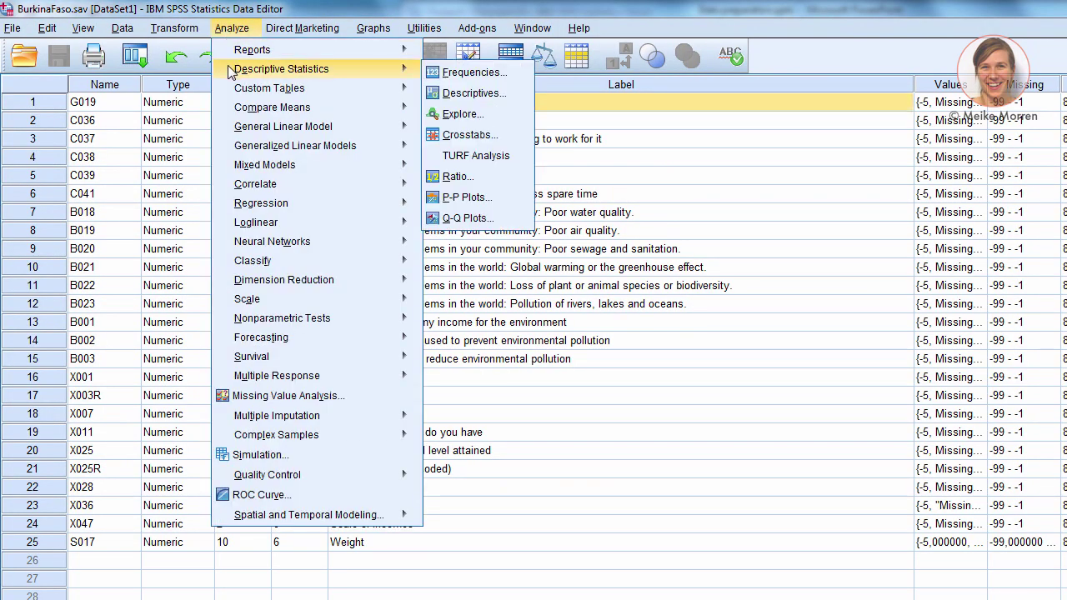
pyautogui.click(498, 99)
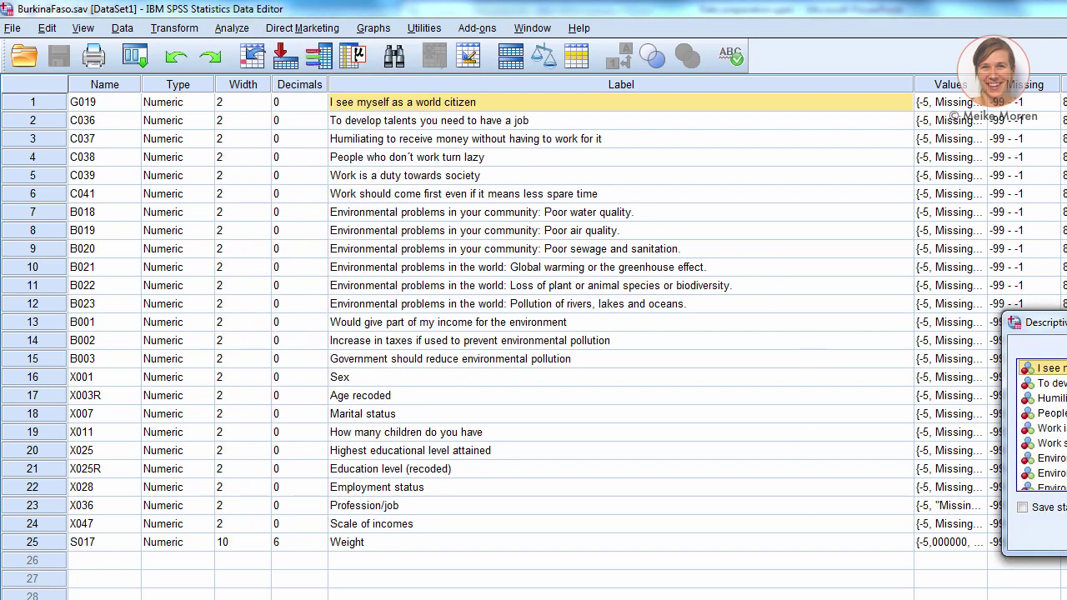
pyautogui.moveTo(1003, 467); pyautogui.dragTo(318, 440)
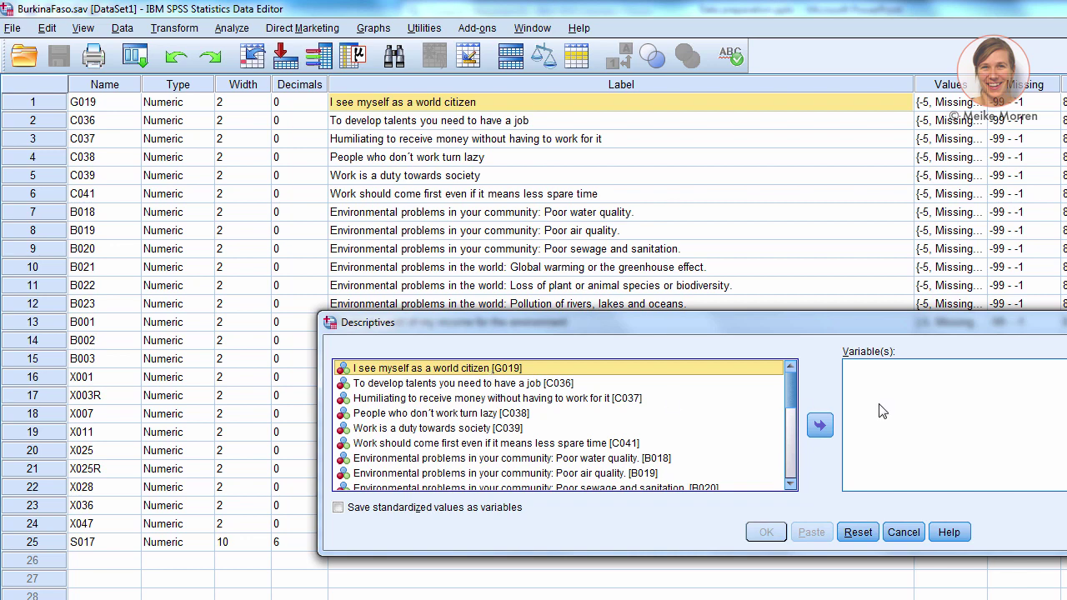
pyautogui.click(828, 427)
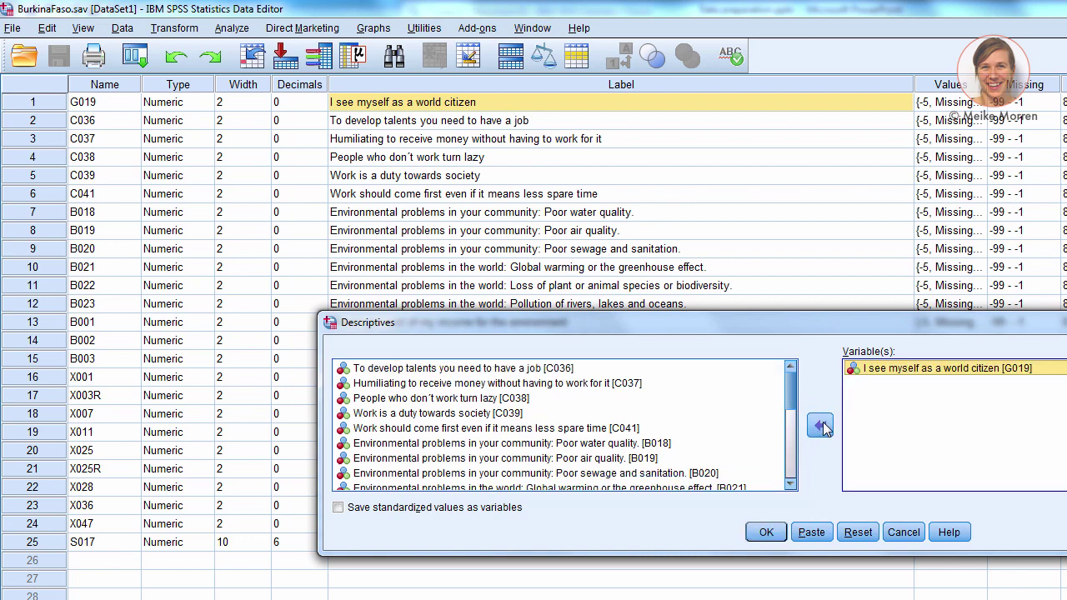
pyautogui.click(766, 532)
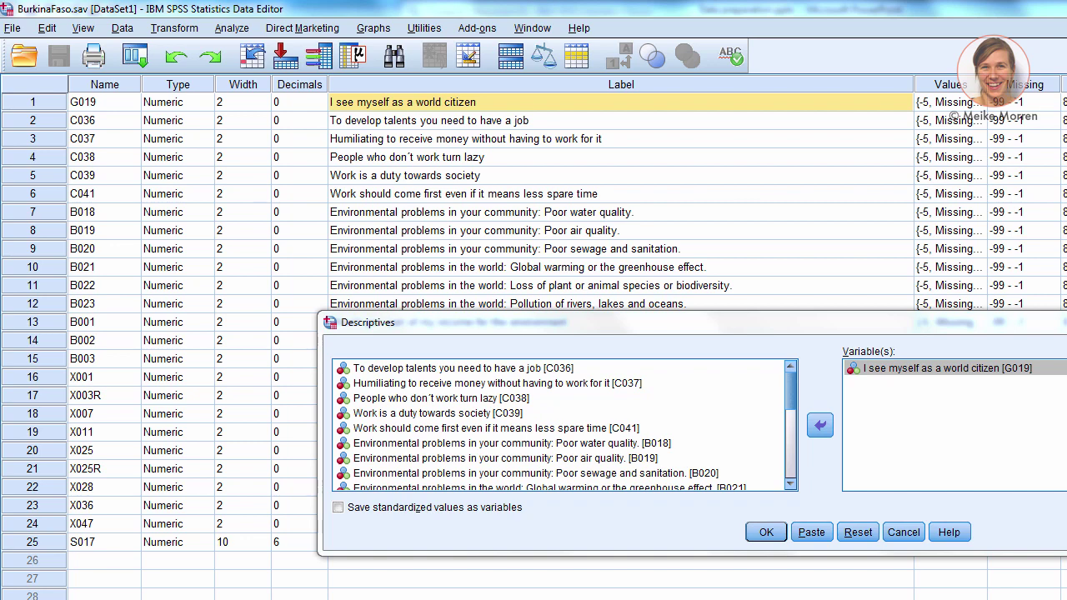
# Step: Maximize the Output Viewer, inspect G019's Descriptive Statistics table, and return to the Data Editor
pyautogui.click(767, 532)
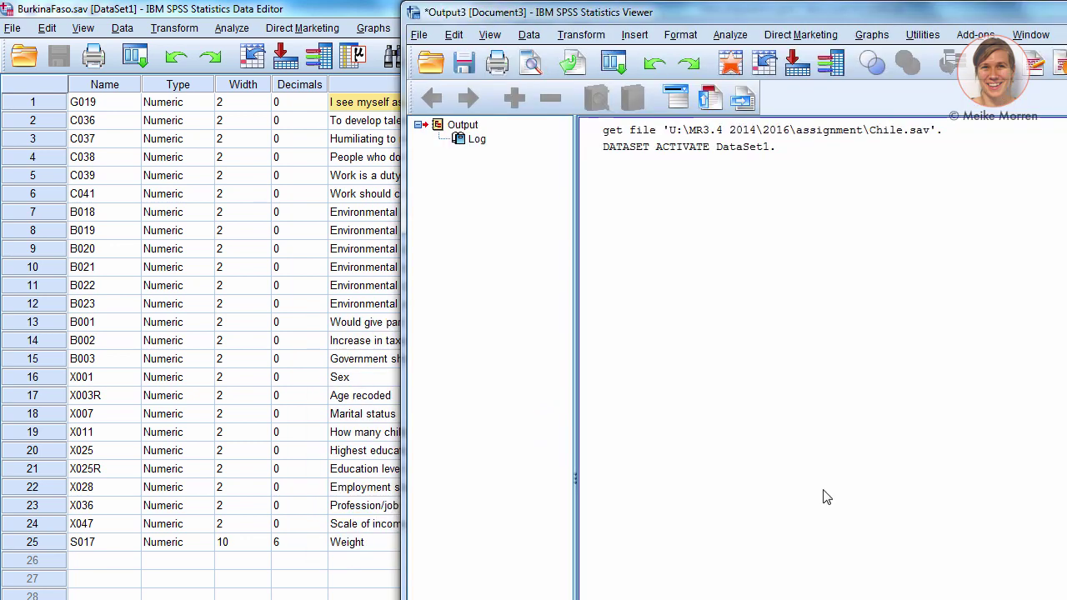
pyautogui.doubleClick(1049, 15)
pyautogui.click(219, 341)
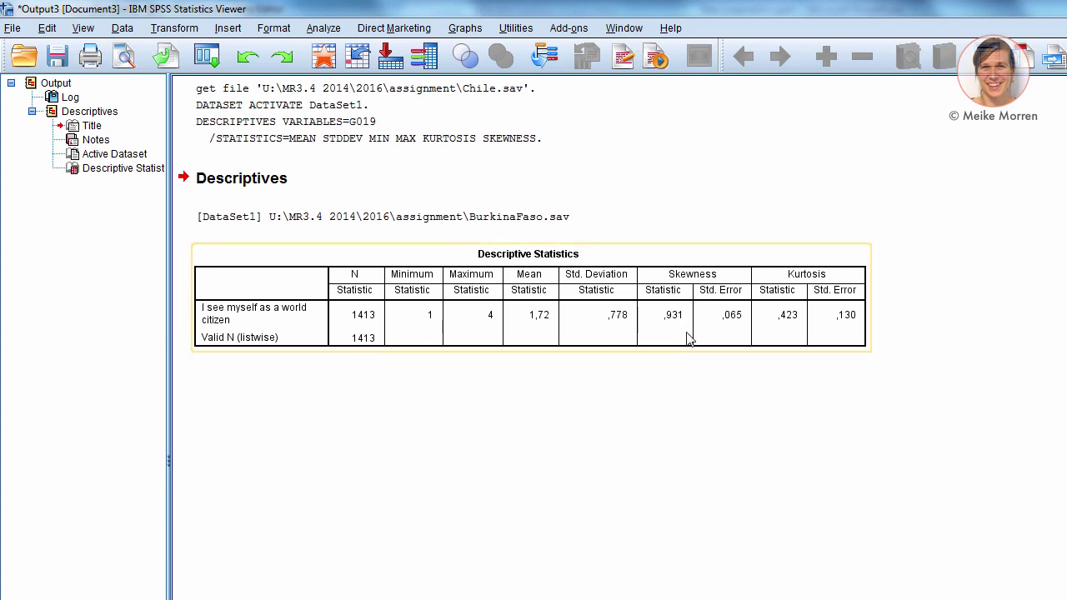
pyautogui.click(410, 384)
pyautogui.click(425, 285)
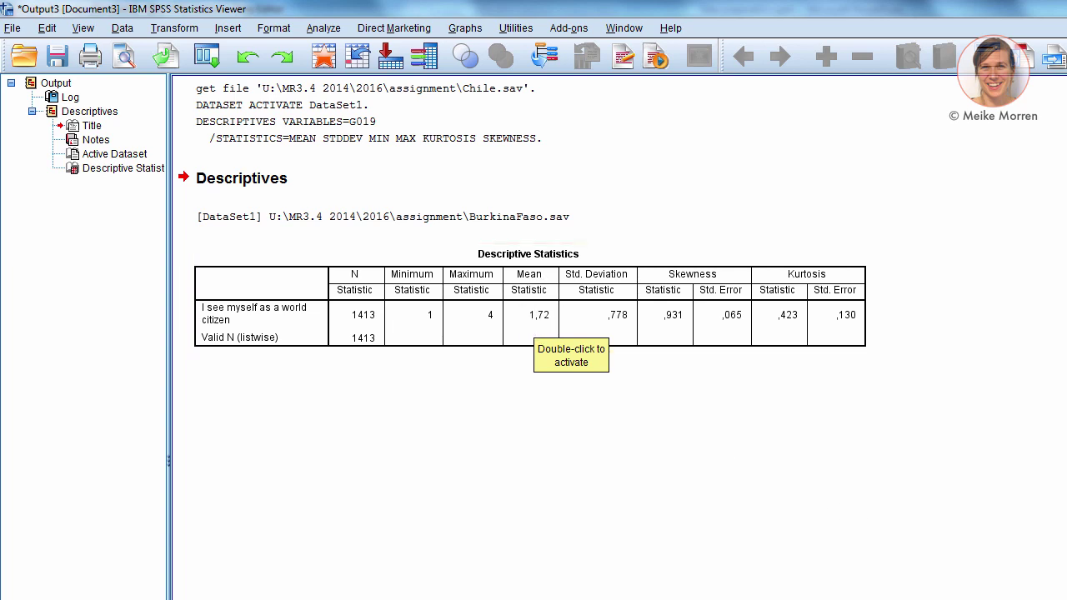
pyautogui.hotkey('alt', 'Tab')
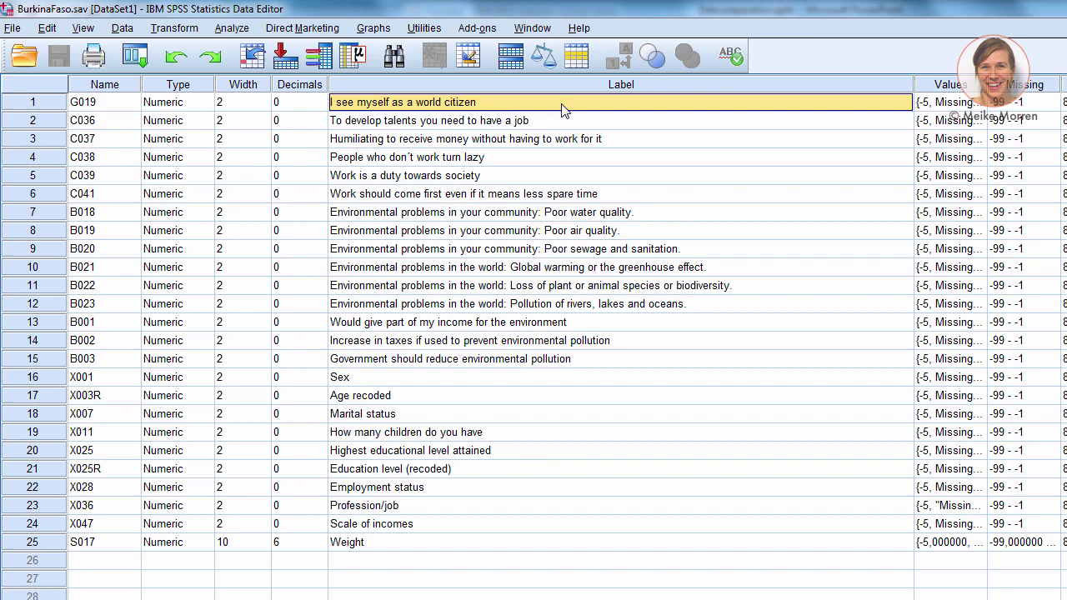
pyautogui.click(981, 102)
pyautogui.click(981, 102)
pyautogui.scroll(-1, 888, 459)
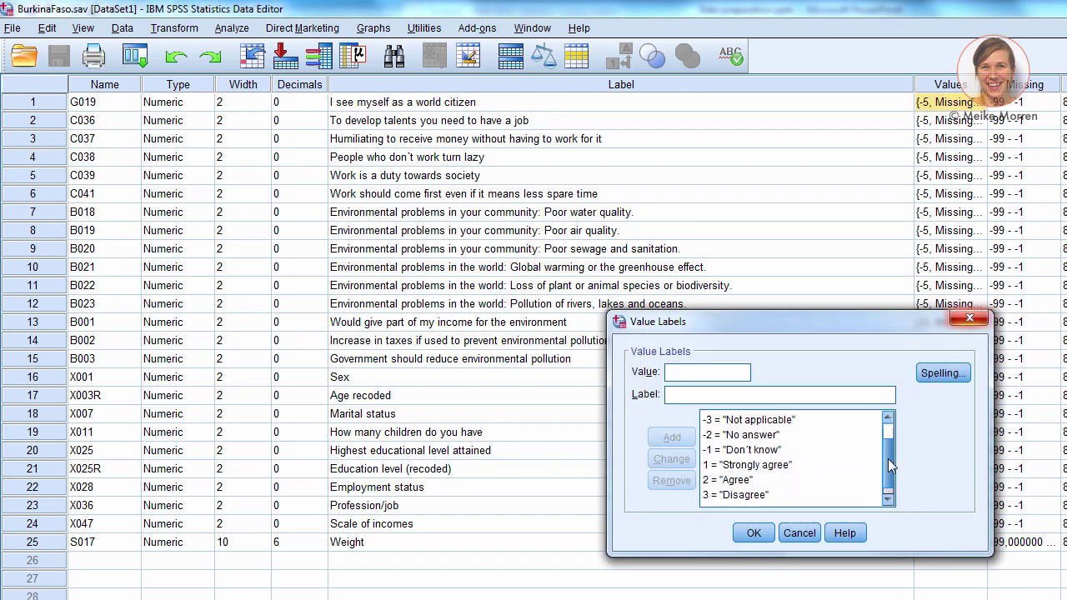
pyautogui.scroll(-1, 888, 459)
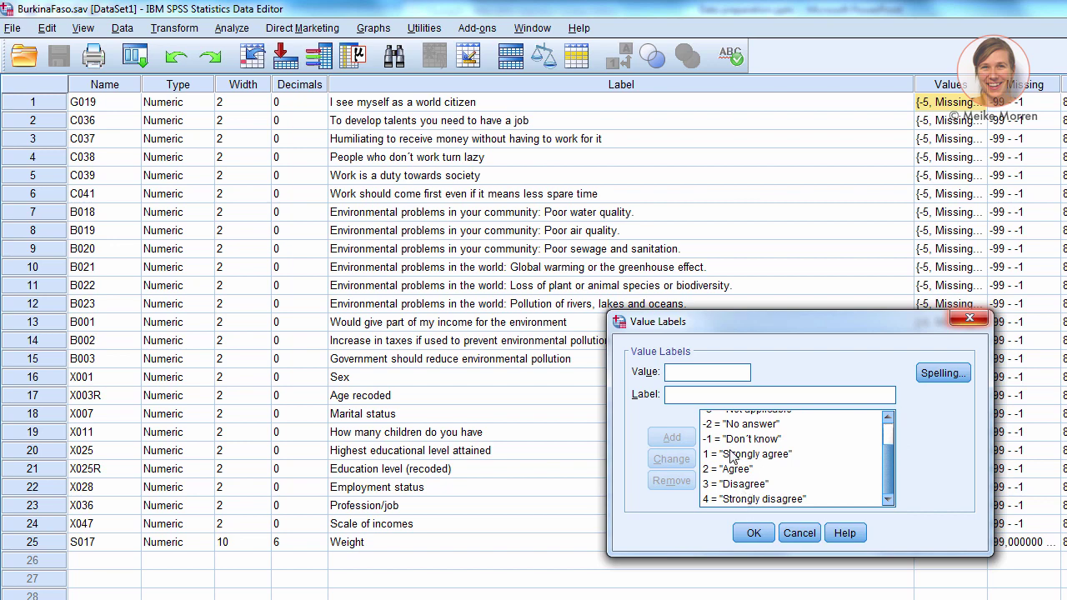
pyautogui.click(780, 500)
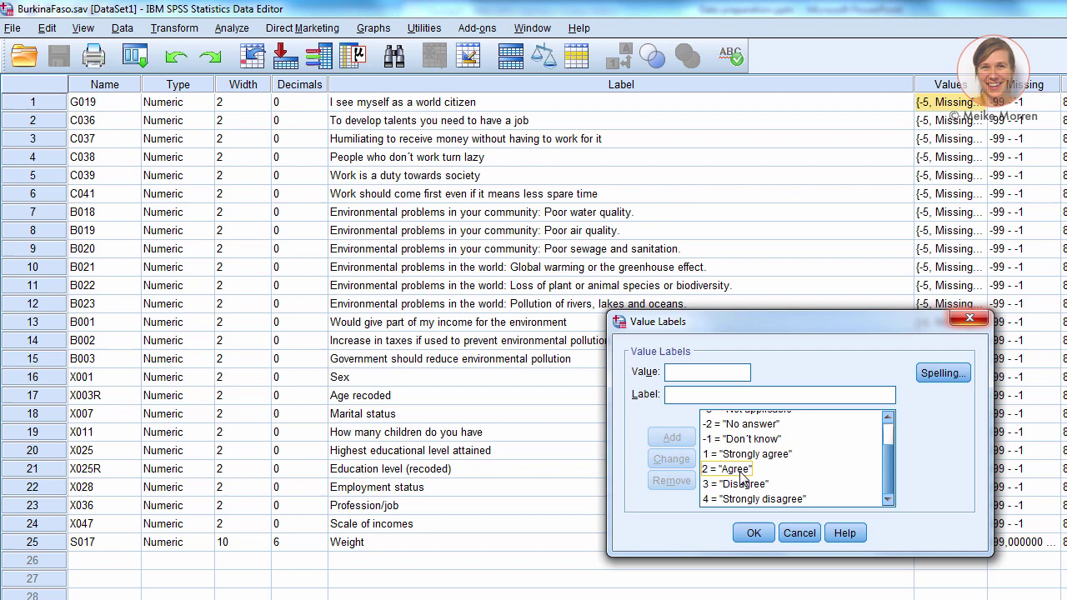
pyautogui.click(977, 324)
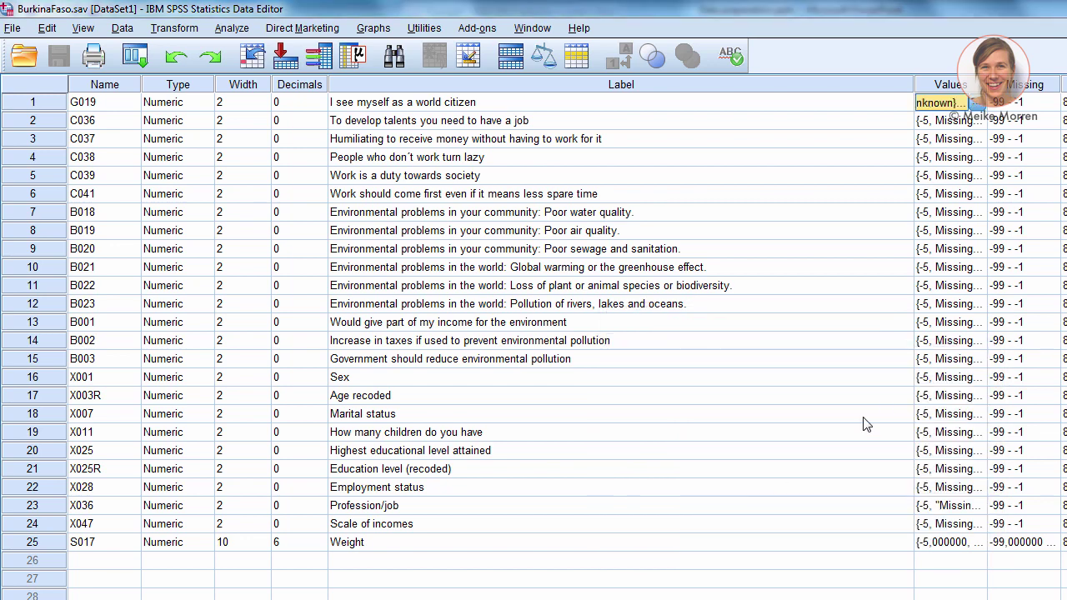
# Step: Run Analyze > Descriptive Statistics > Frequencies on G019
pyautogui.click(232, 29)
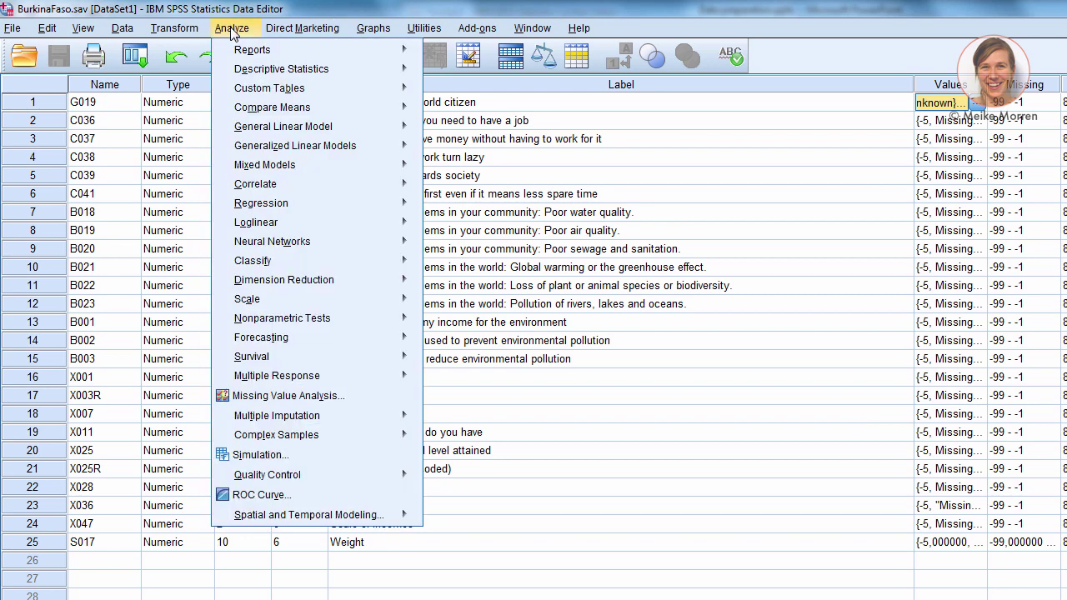
pyautogui.moveTo(243, 70)
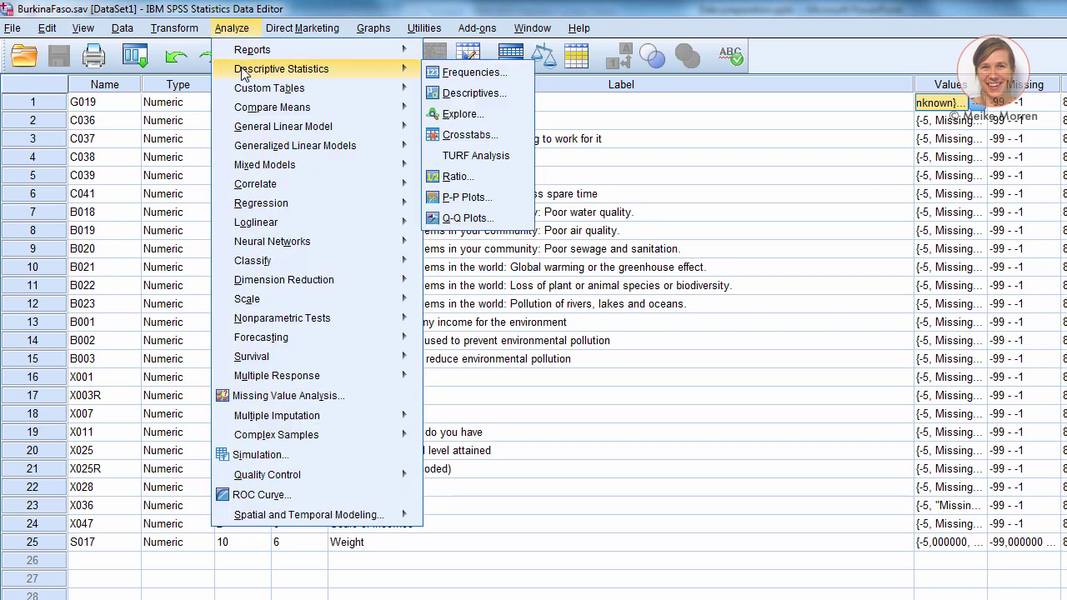
pyautogui.click(482, 75)
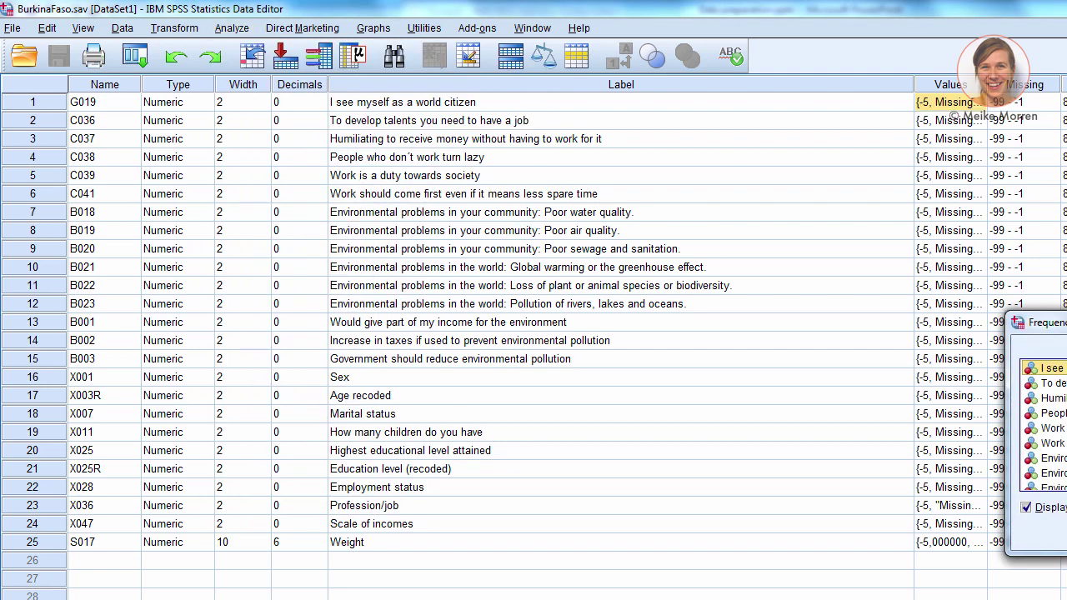
pyautogui.press('Return')
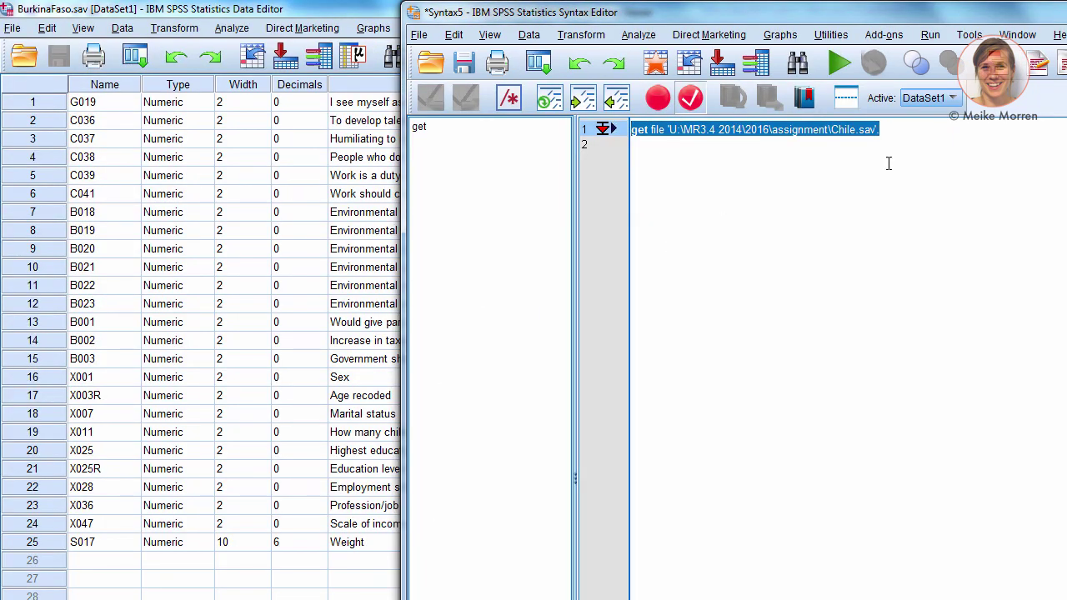
# Step: Add the syntax command 'des G019.' below get file and run it
pyautogui.click(913, 138)
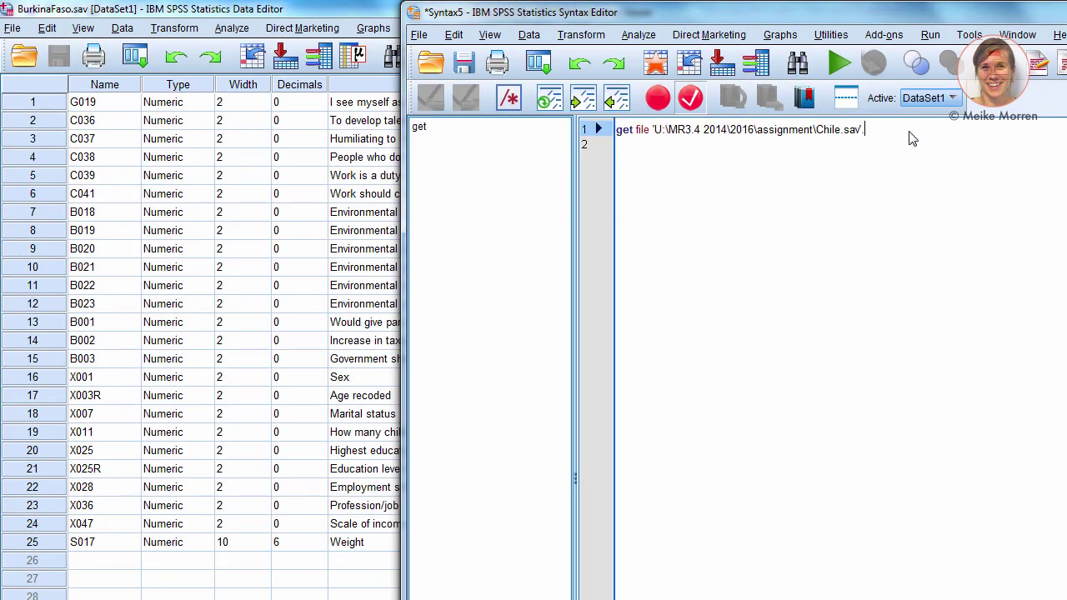
pyautogui.press('Return')
pyautogui.press('Return')
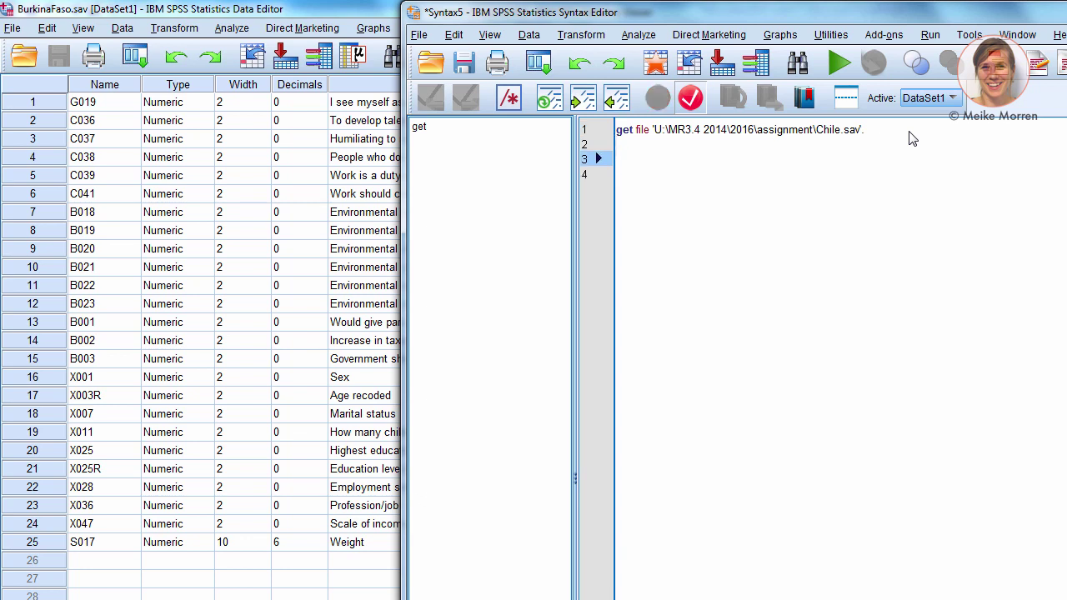
pyautogui.write('des ')
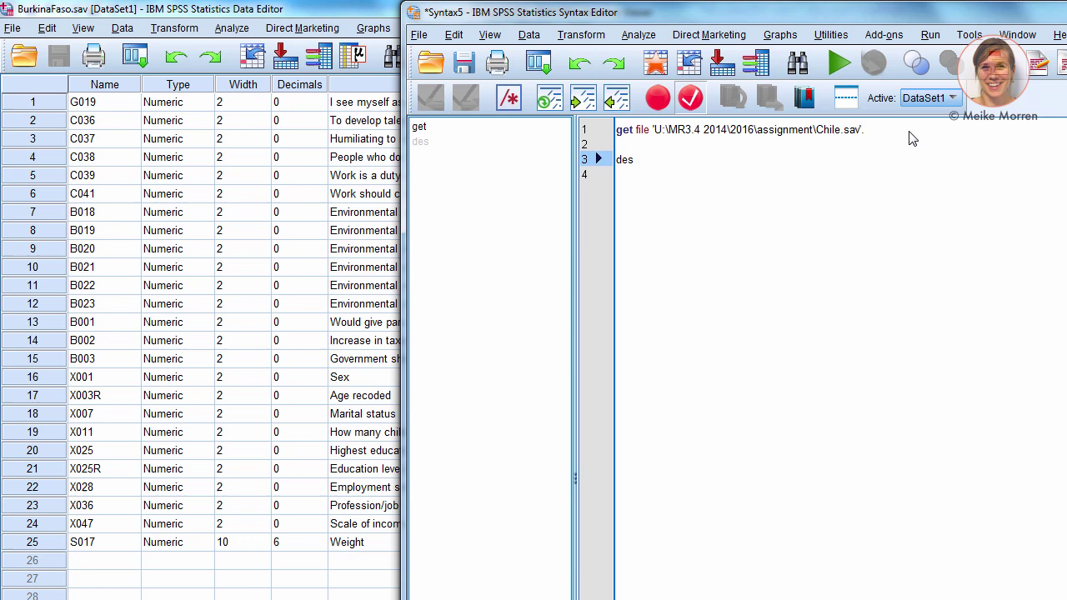
pyautogui.write('G019.')
pyautogui.hotkey('shift', 'Home')
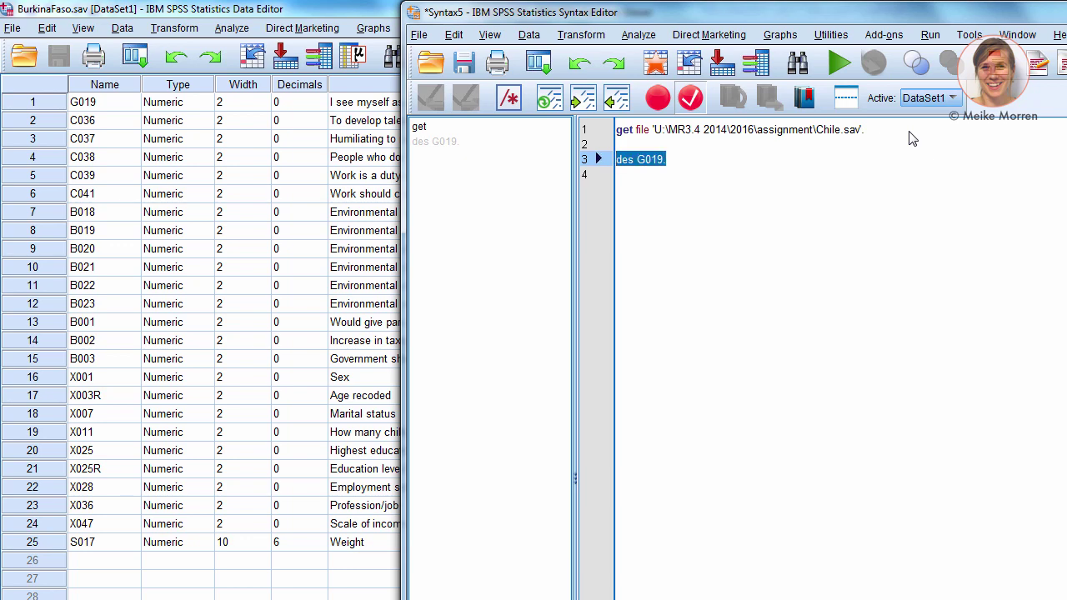
pyautogui.hotkey('ctrl', 'r')
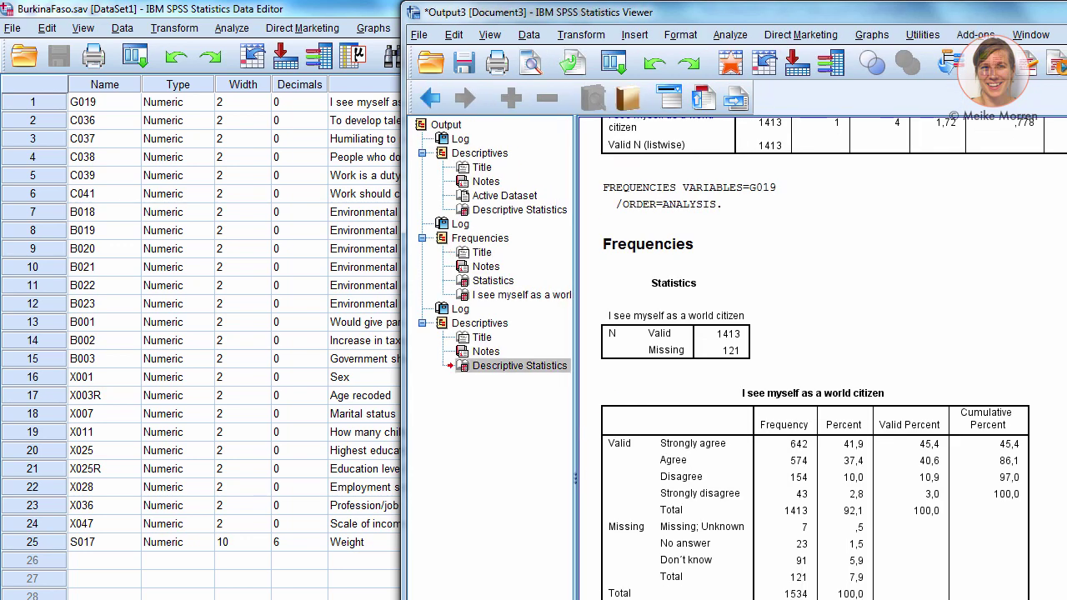
# Step: Change the command to 'des G019/ stats=skewness kurtosis.' and rerun it
pyautogui.hotkey('alt', 'Tab')
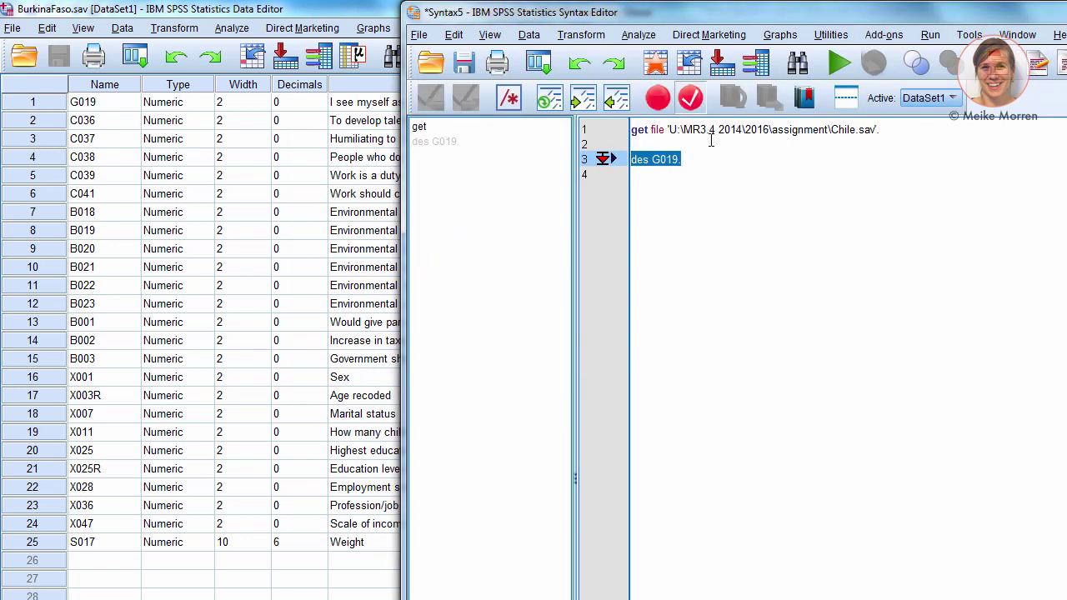
pyautogui.click(691, 195)
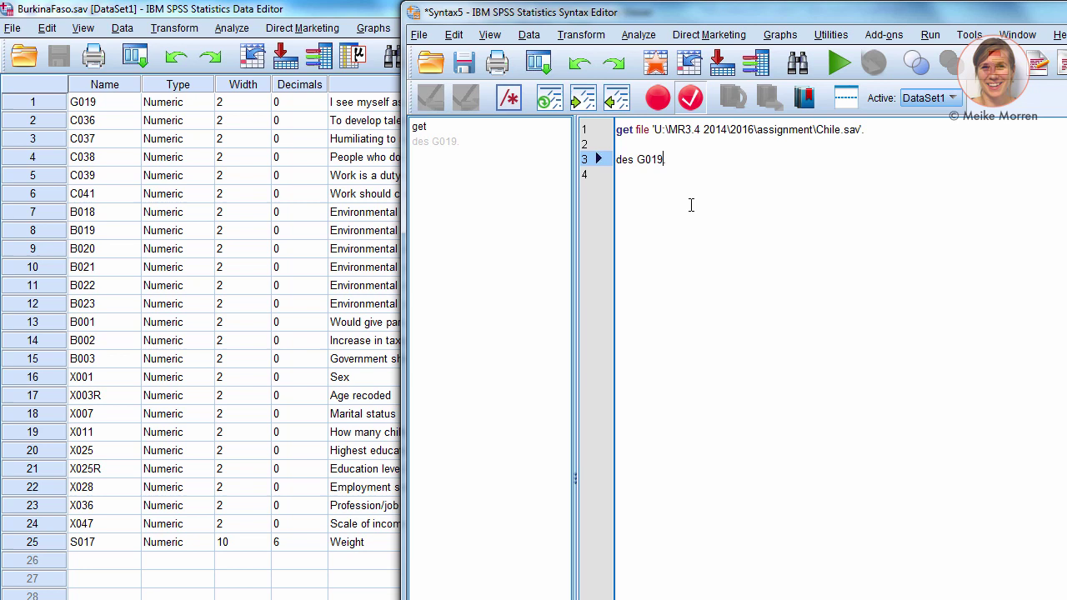
pyautogui.press('BackSpace')
pyautogui.write('/')
pyautogui.press('Return')
pyautogui.write('sta')
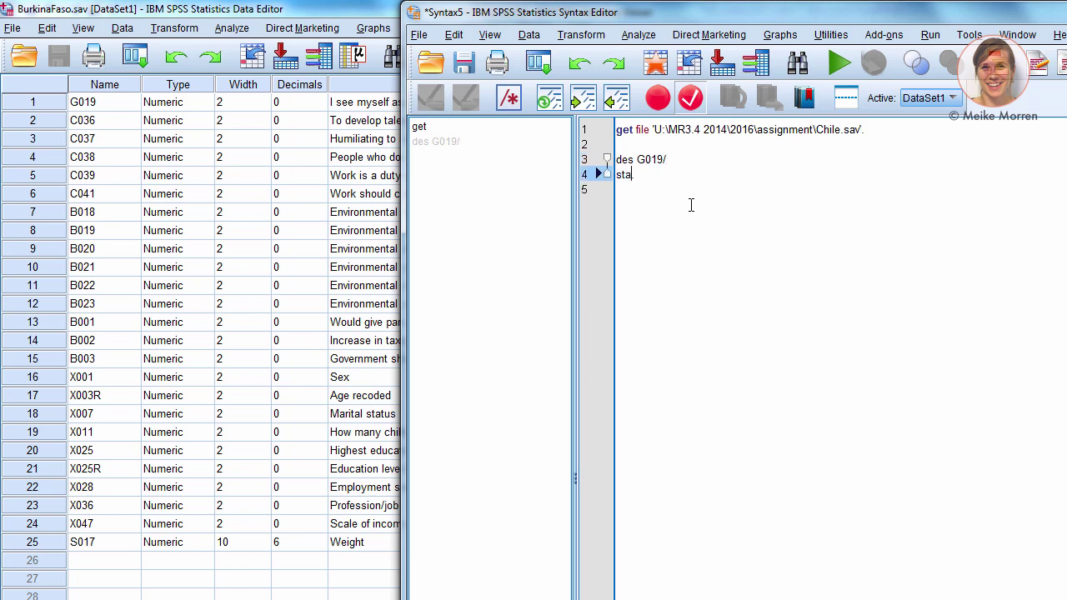
pyautogui.write('ts=skewness kurtosis.')
pyautogui.hotkey('ctrl', 'r')
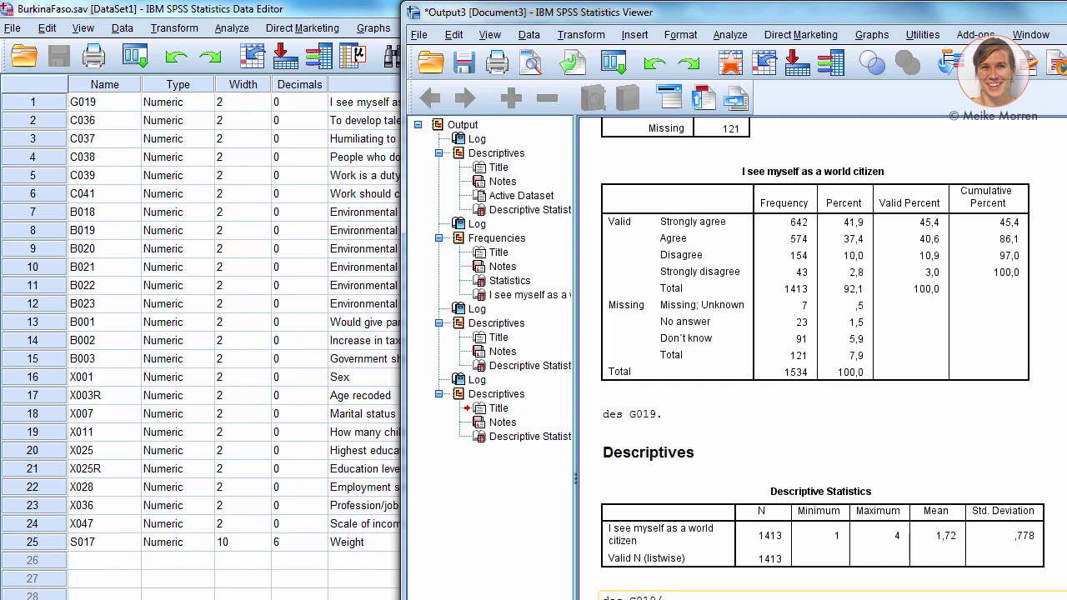
# Step: Add 'mean stdev' to the G019 descriptives statistics request and rerun the command
pyautogui.hotkey('alt', 'Tab')
pyautogui.click(682, 160)
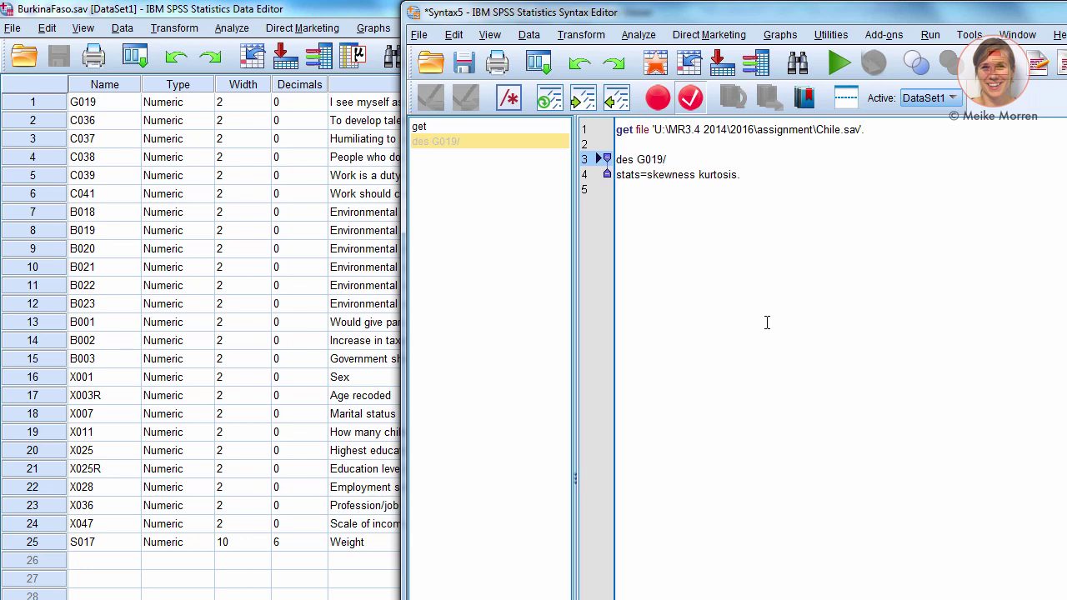
pyautogui.press('Return')
pyautogui.press('Delete')
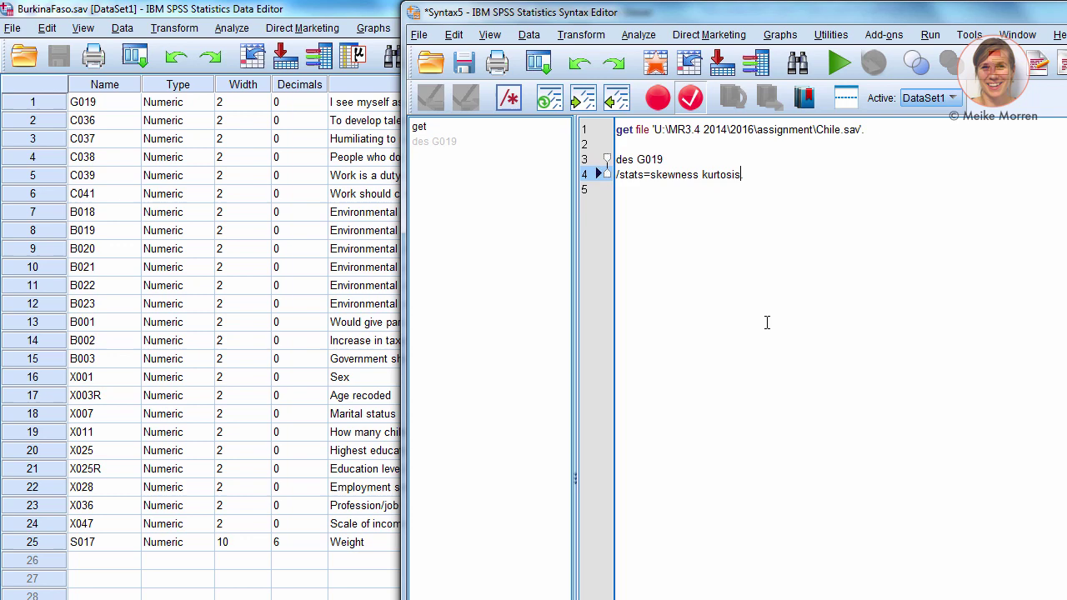
pyautogui.write('mean stdev')
pyautogui.hotkey('shift', 'Up')
pyautogui.hotkey('shift', 'Up')
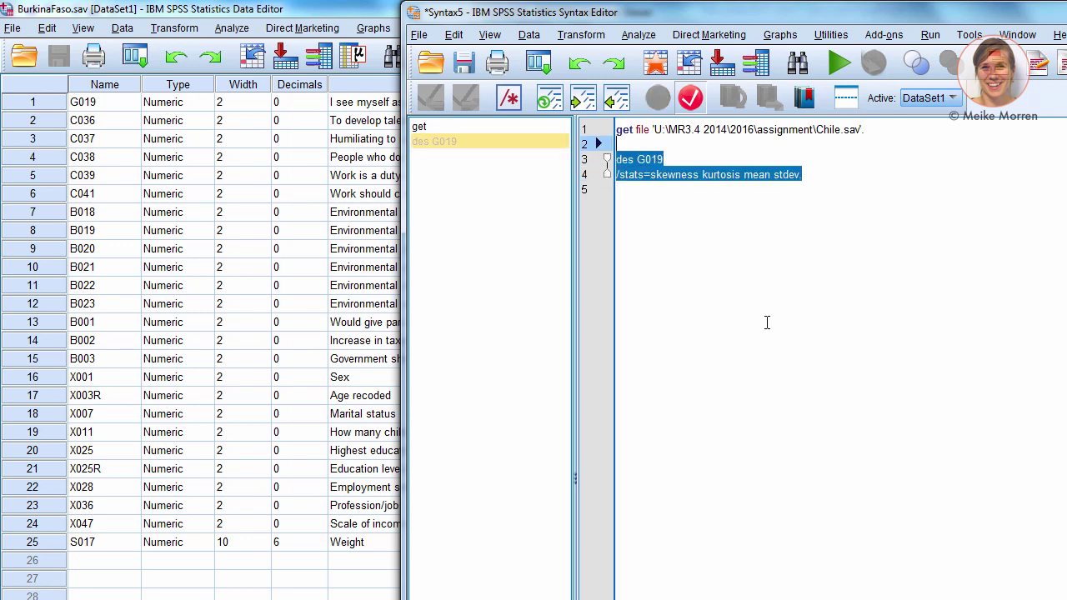
pyautogui.hotkey('ctrl', 'r')
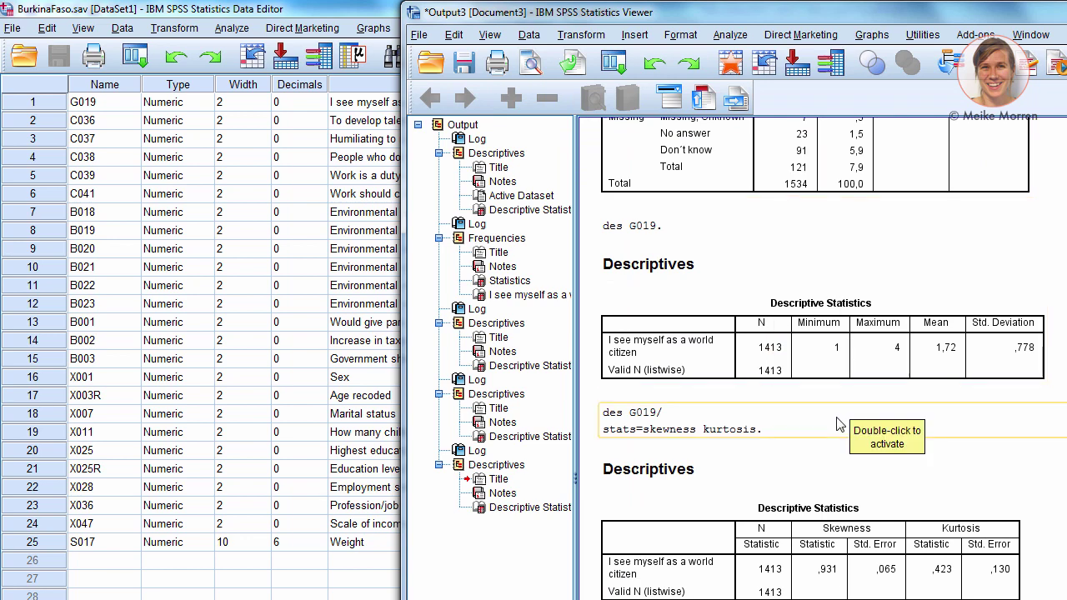
# Step: Start a new empty line below the descriptives command in the syntax file
pyautogui.hotkey('alt', 'Tab')
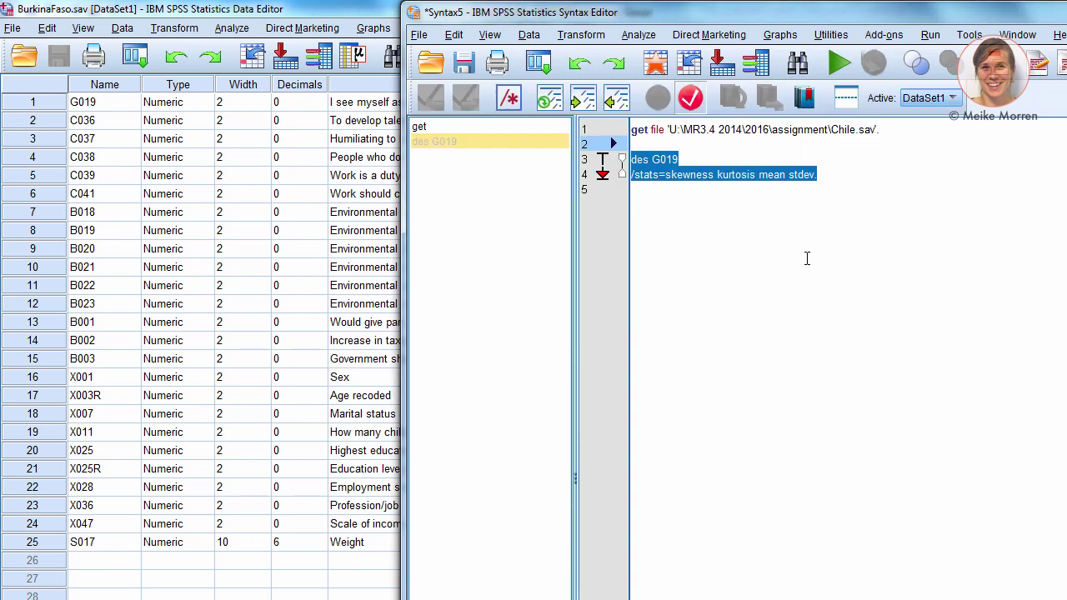
pyautogui.click(736, 175)
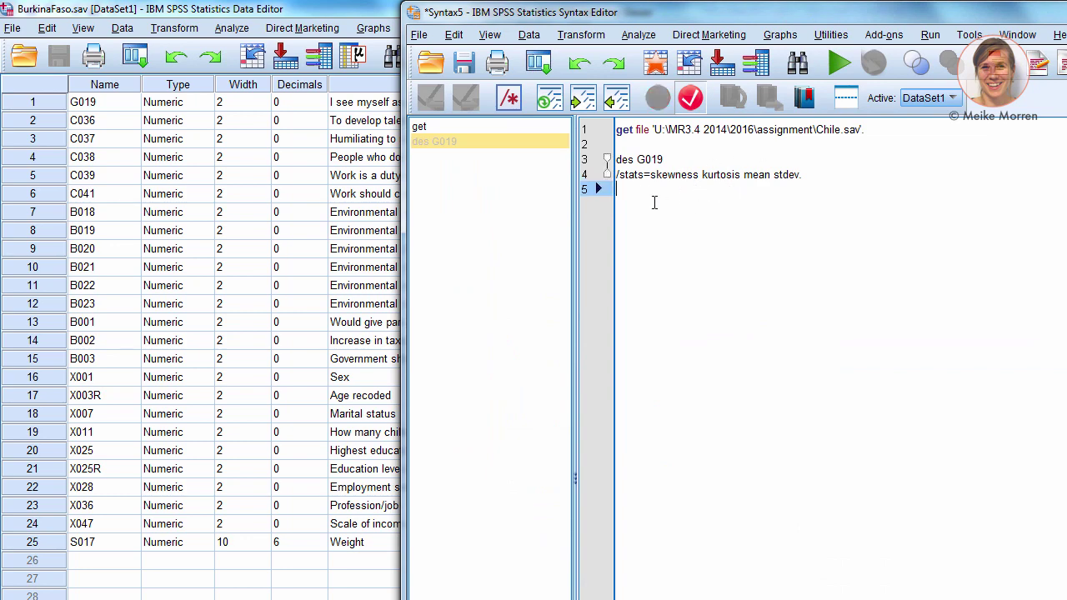
pyautogui.press('Return')
pyautogui.press('Return')
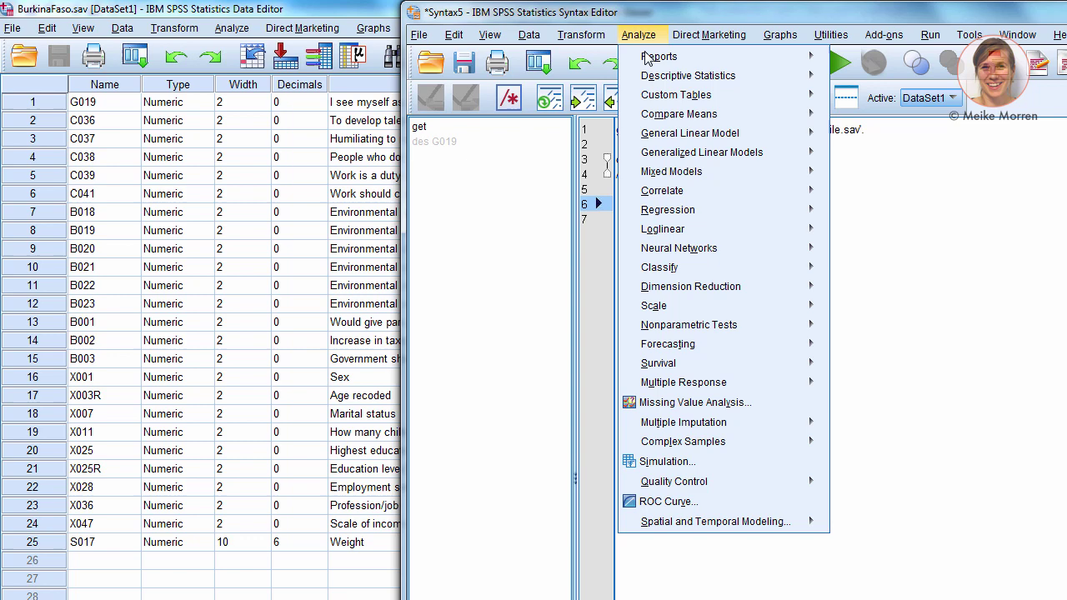
# Step: Paste the Descriptives syntax for G019 from the Descriptives dialog into the Syntax Editor
pyautogui.moveTo(688, 75)
pyautogui.click(881, 99)
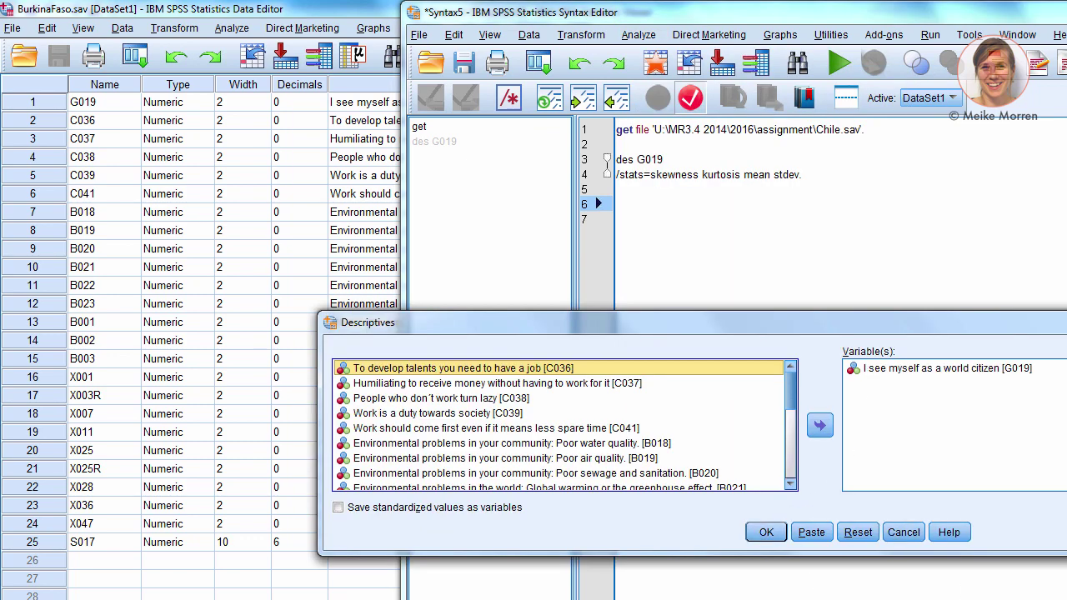
pyautogui.click(813, 536)
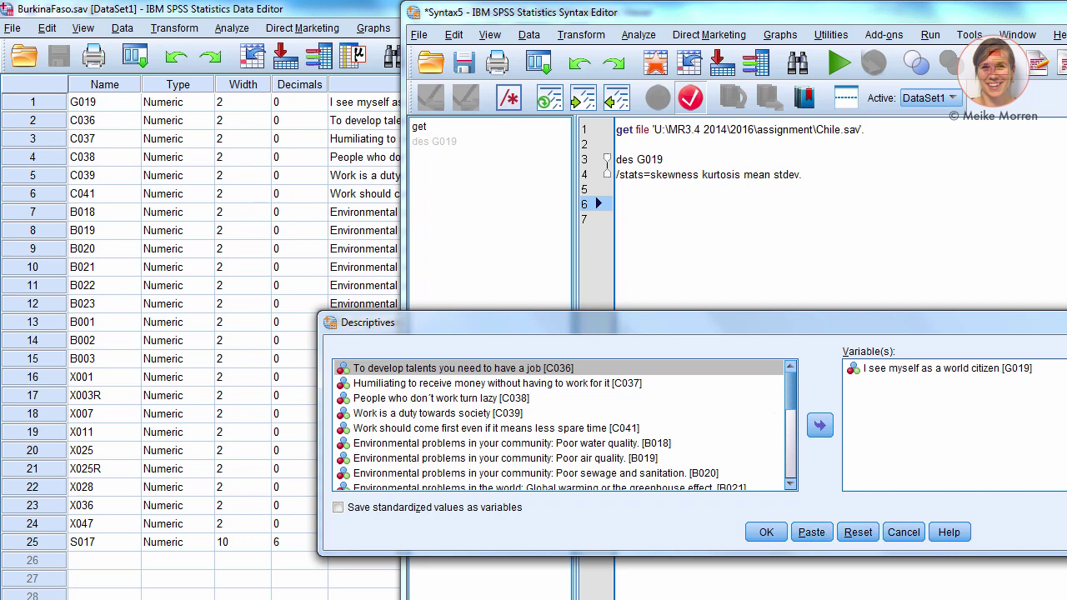
pyautogui.click(811, 532)
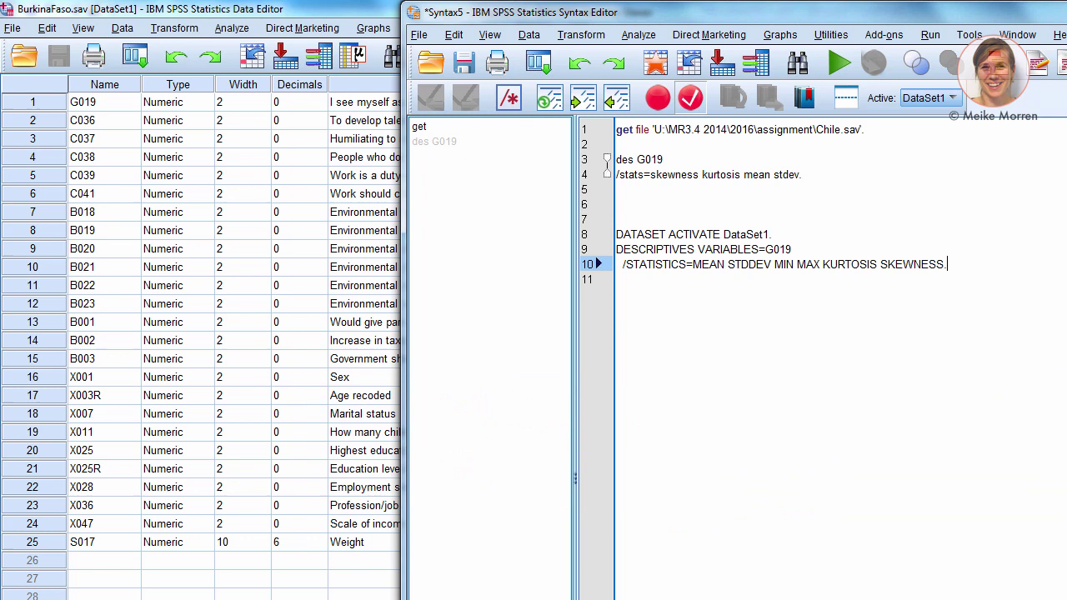
# Step: Compare the pasted DESCRIPTIVES keywords (VARIABLES=, /STATISTICS, STDDEV, SKEWNESS) with the typed des G019 command
pyautogui.doubleClick(648, 249)
pyautogui.doubleClick(622, 158)
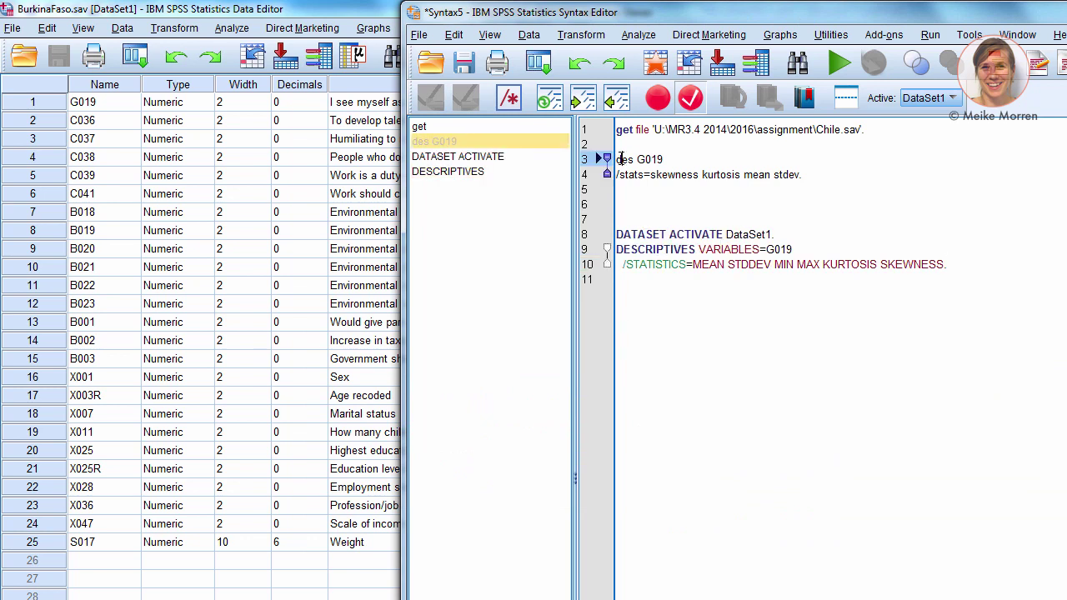
pyautogui.moveTo(698, 250); pyautogui.dragTo(768, 250)
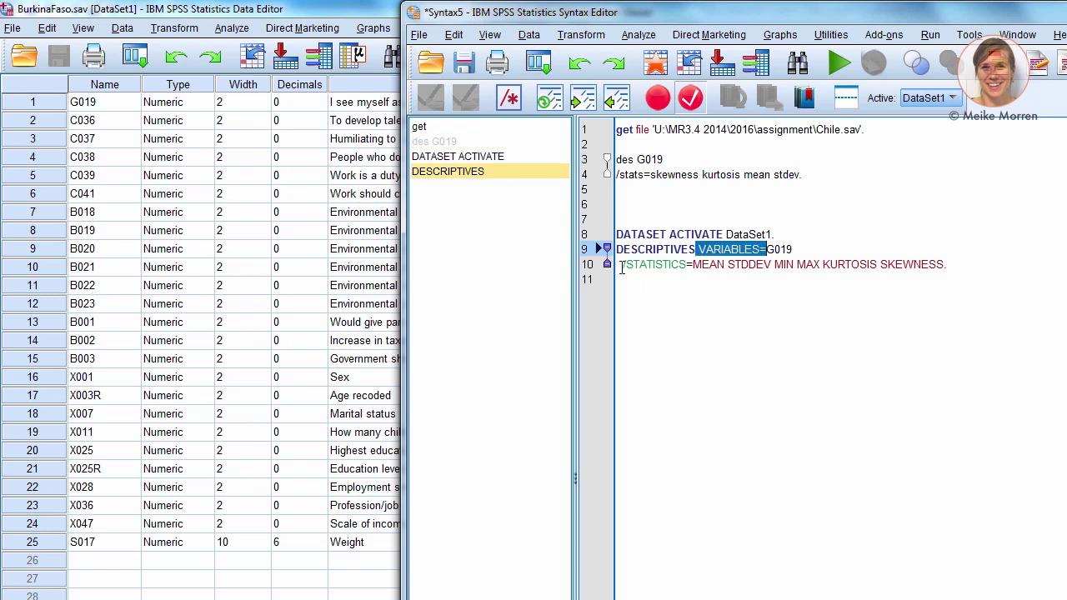
pyautogui.moveTo(623, 264); pyautogui.dragTo(683, 266)
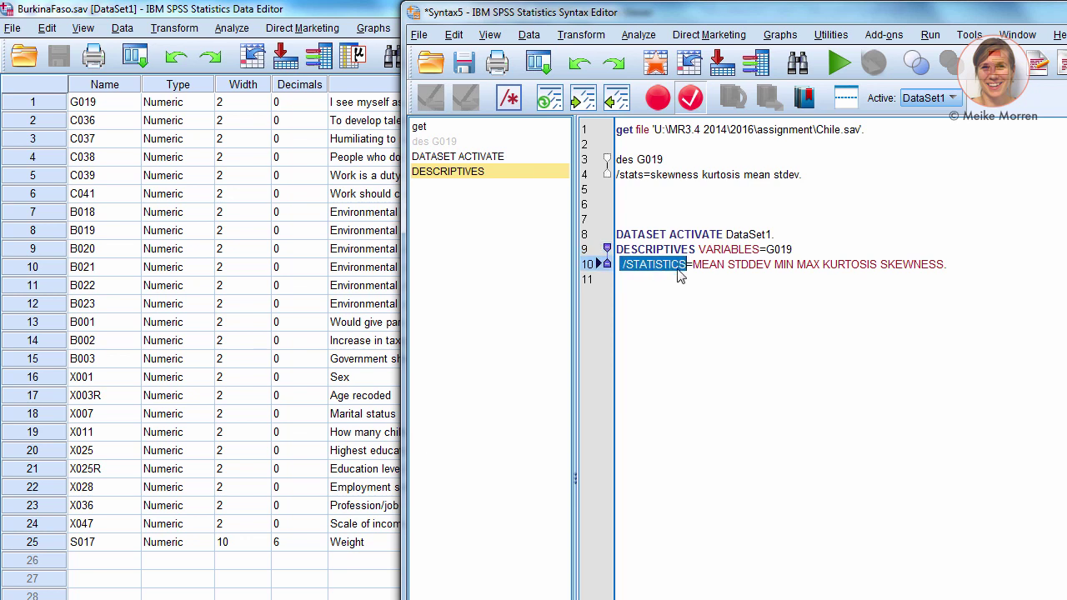
pyautogui.doubleClick(747, 264)
pyautogui.click(780, 265)
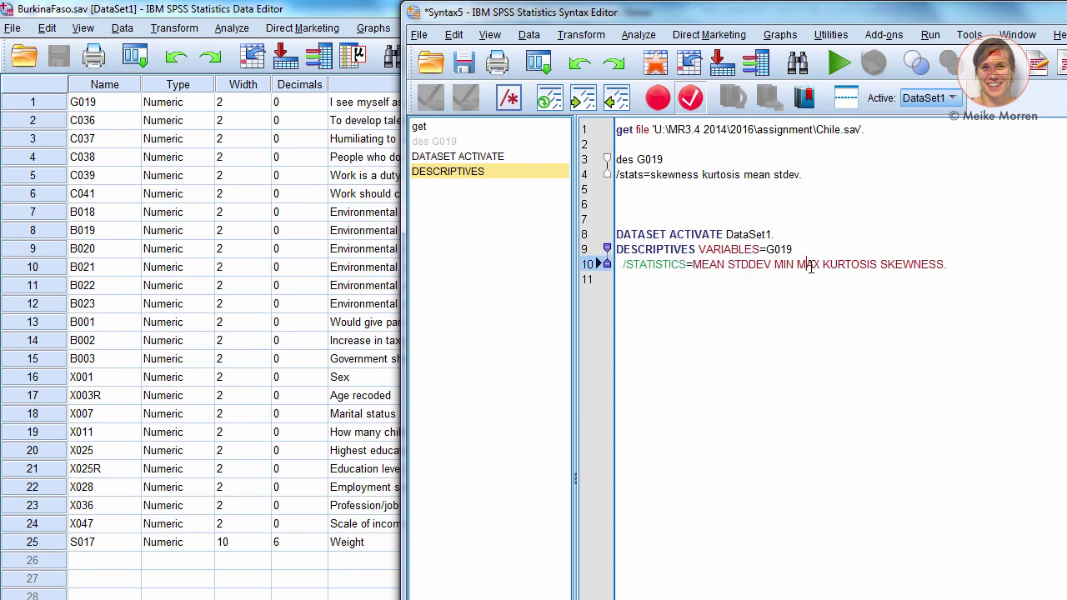
pyautogui.click(859, 264)
pyautogui.doubleClick(931, 264)
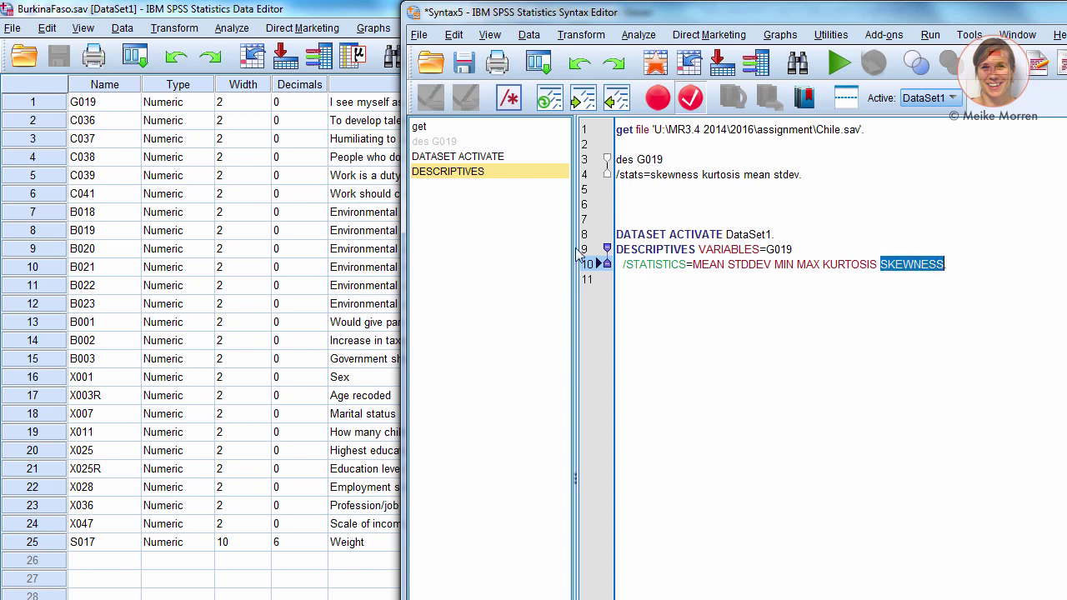
pyautogui.moveTo(617, 159); pyautogui.dragTo(822, 171)
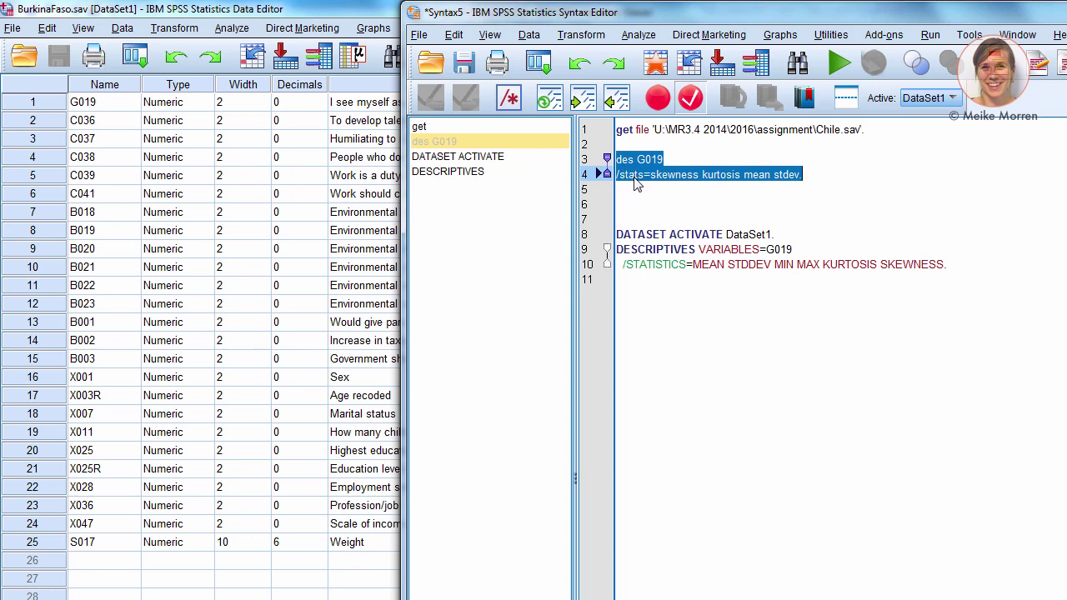
pyautogui.click(652, 200)
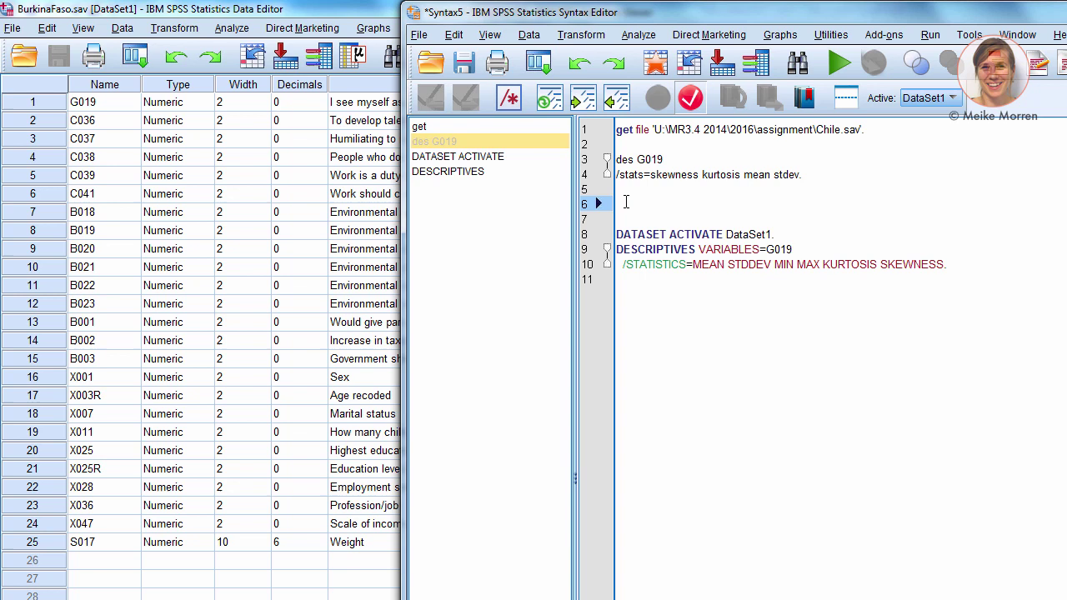
pyautogui.moveTo(617, 234); pyautogui.dragTo(947, 265)
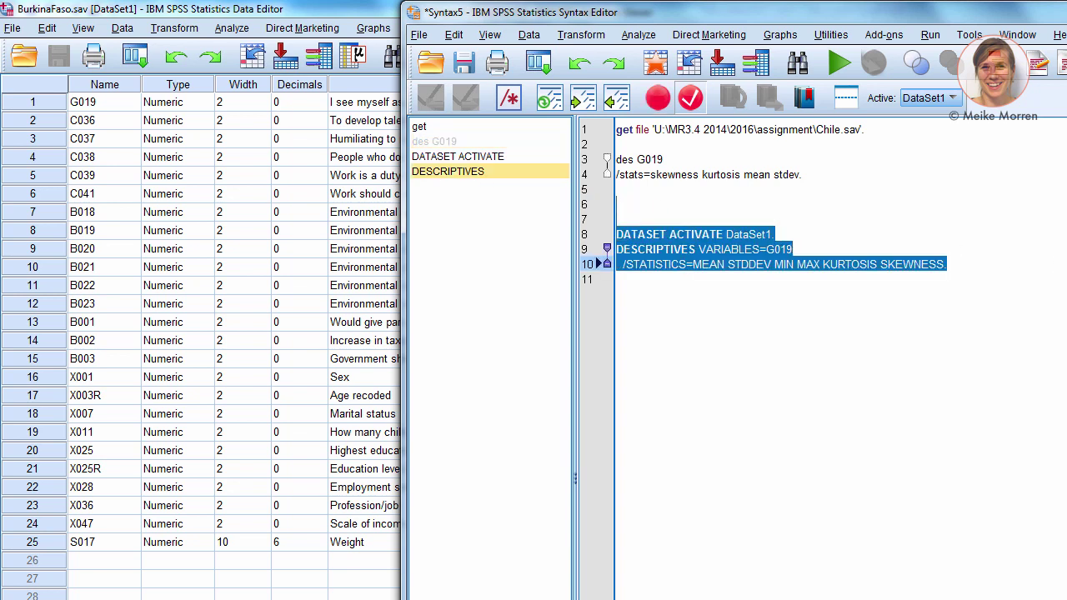
# Step: Replace the pasted block with fre G019. and run it, showing 1413 valid and 121 missing
pyautogui.press('BackSpace')
pyautogui.press('BackSpace')
pyautogui.press('BackSpace')
pyautogui.write('fre')
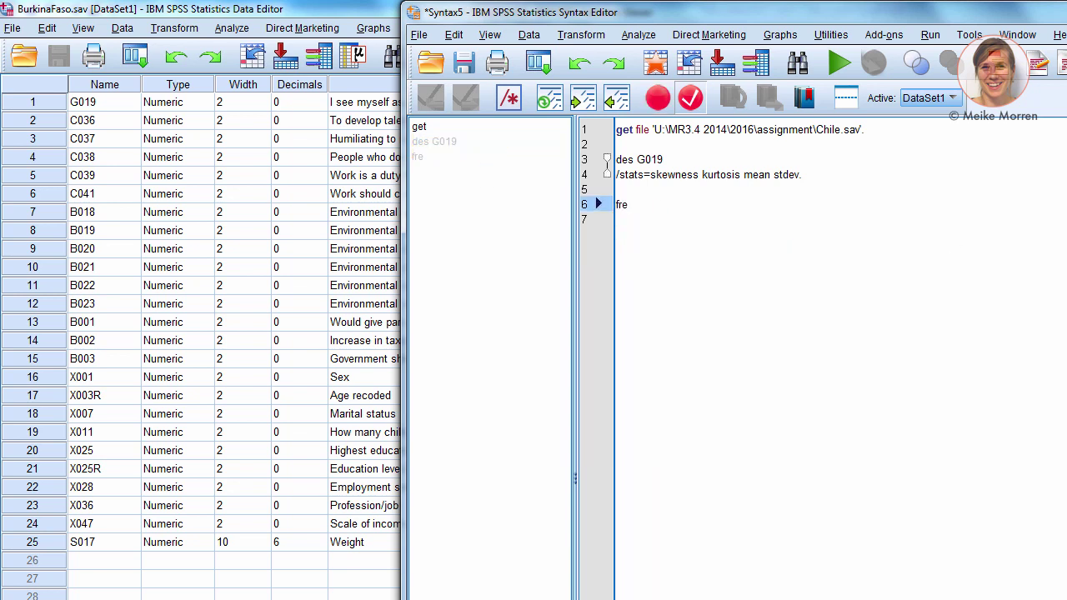
pyautogui.write(' G019.')
pyautogui.hotkey('shift', 'Home')
pyautogui.hotkey('ctrl', 'r')
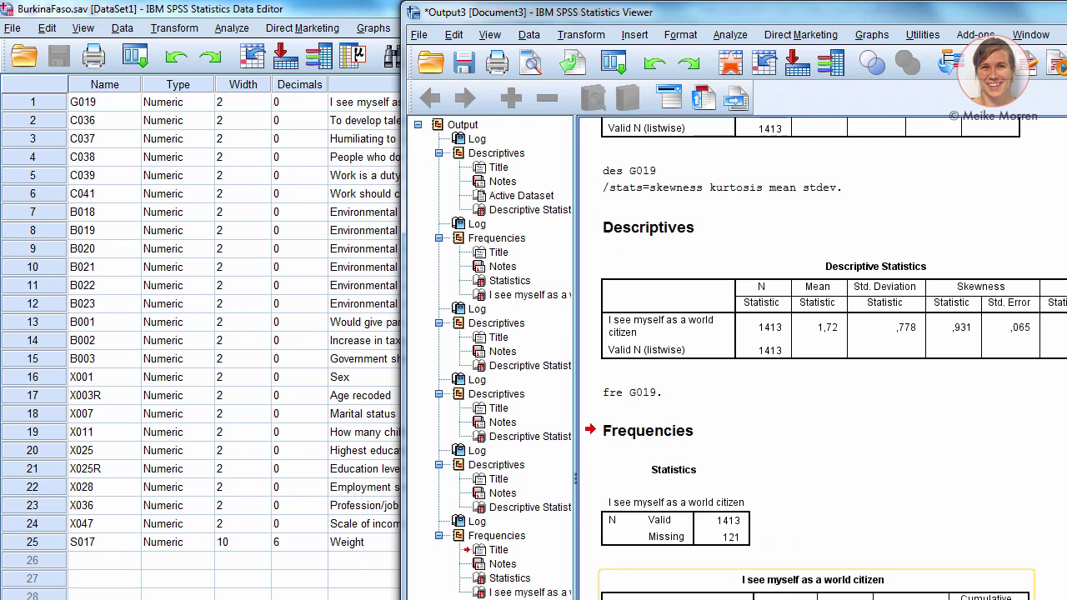
pyautogui.click(726, 544)
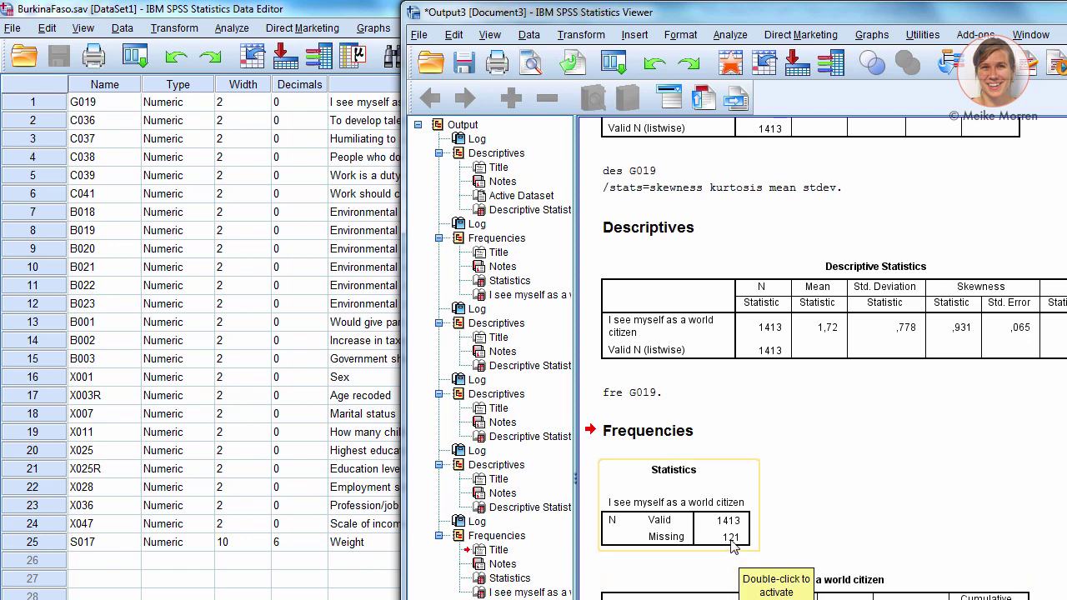
pyautogui.click(898, 526)
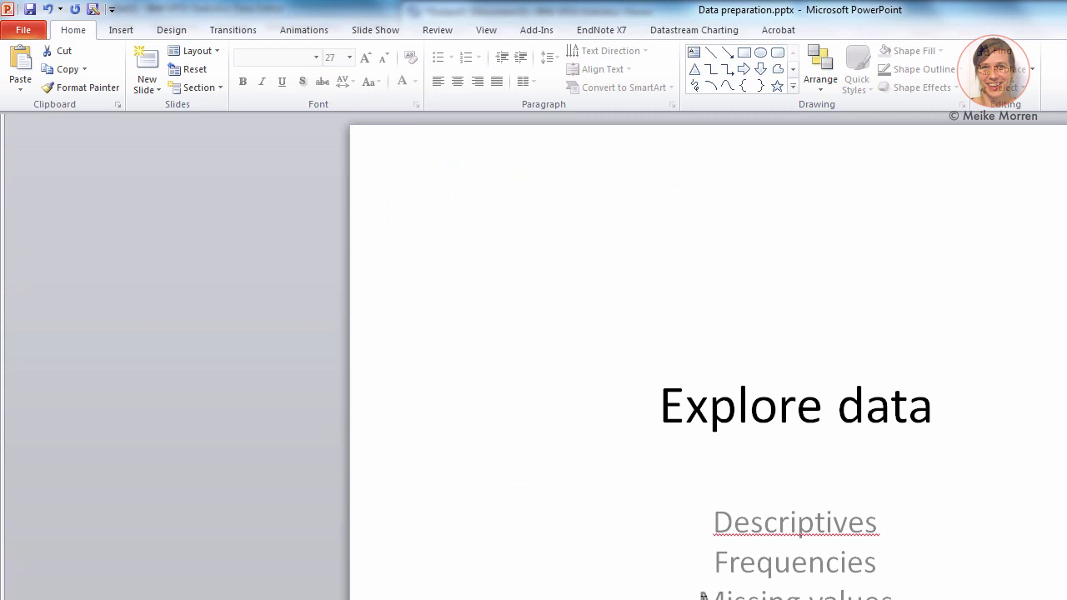
# Step: Review the Explore data slide's topic list, highlighting Missing values, then return to the SPSS output
pyautogui.click(703, 597)
pyautogui.moveTo(698, 594); pyautogui.dragTo(913, 597)
pyautogui.click(915, 597)
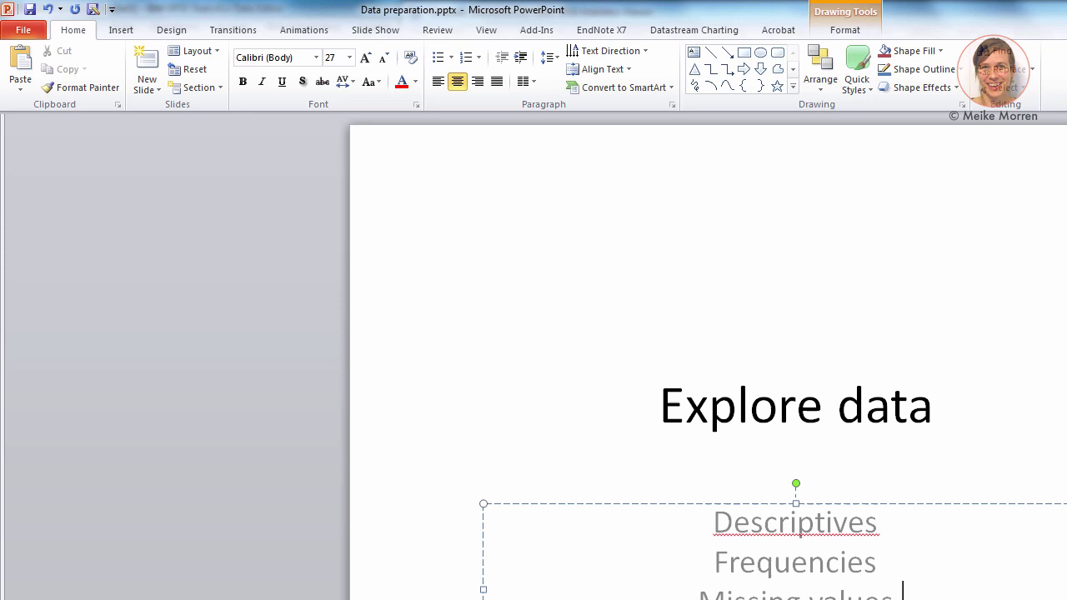
pyautogui.press('Escape')
pyautogui.press('Escape')
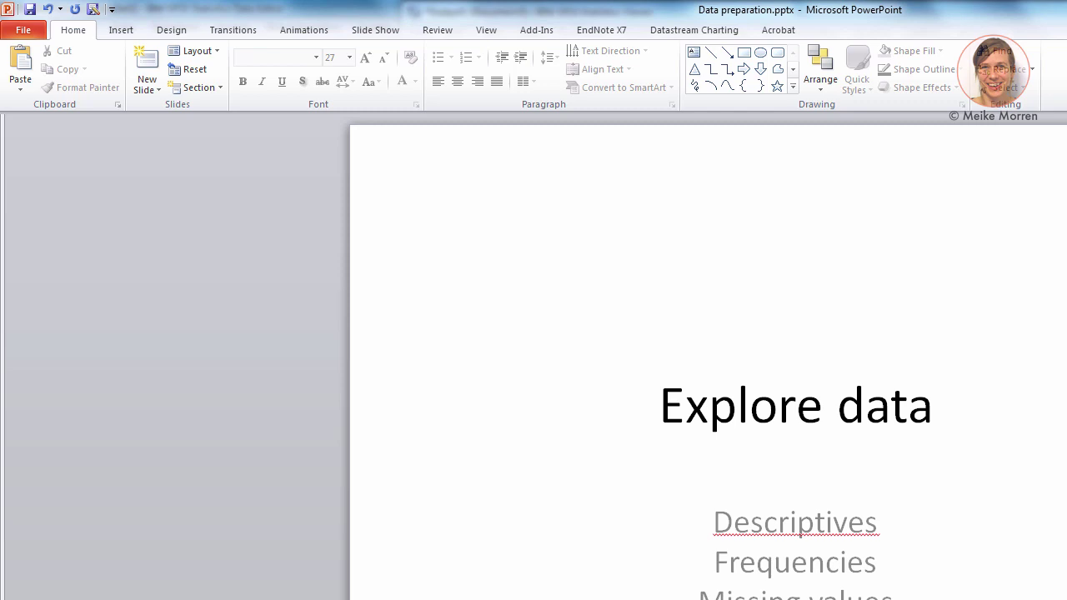
pyautogui.click(799, 527)
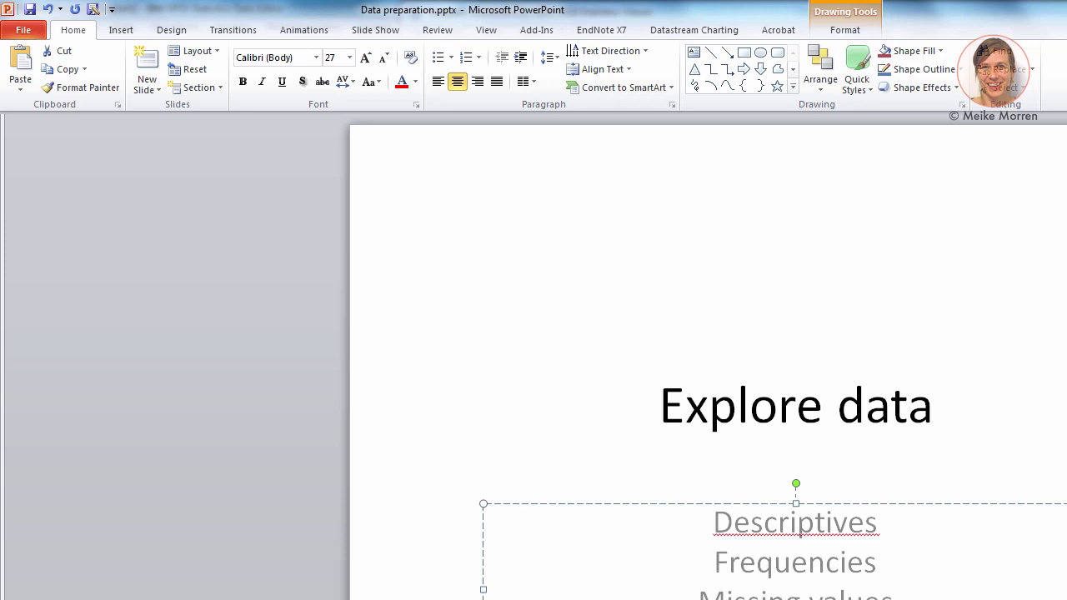
pyautogui.press('Escape')
pyautogui.press('Escape')
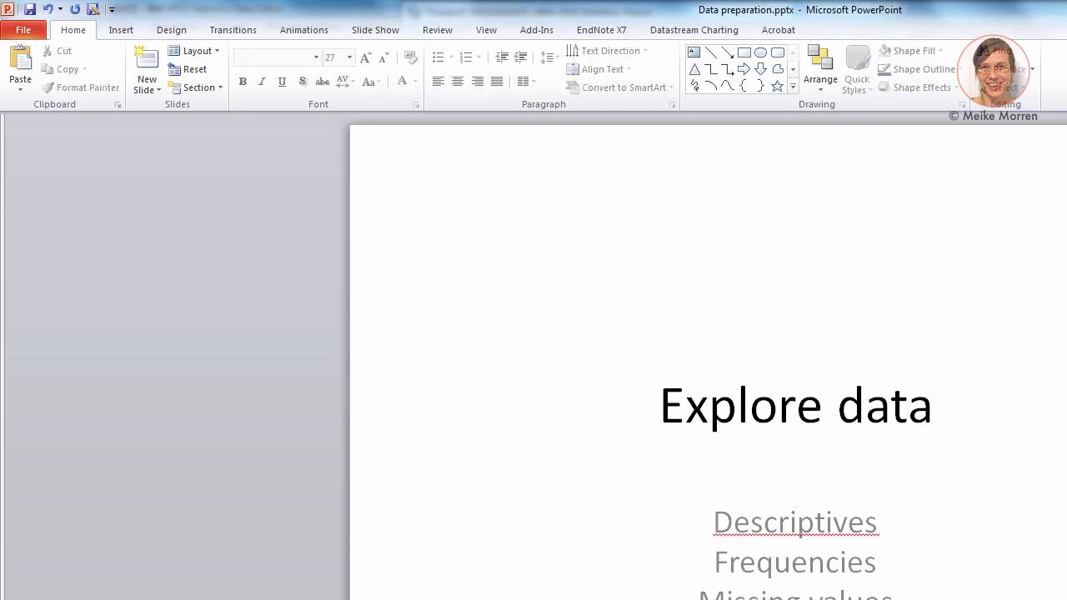
pyautogui.hotkey('alt', 'Tab')
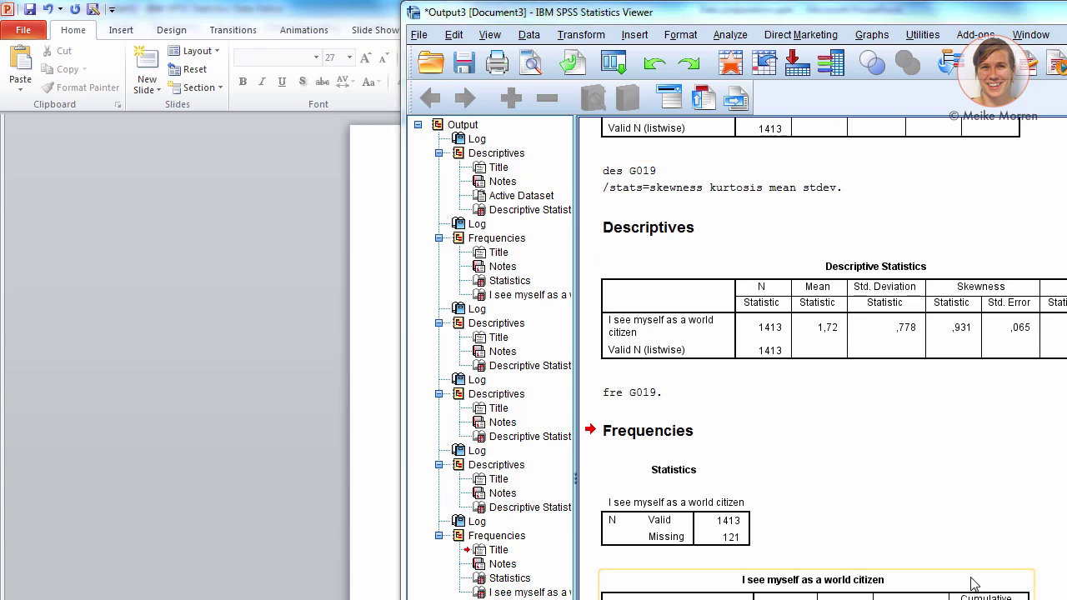
# Step: Add missing values G019 (-5). on a new syntax line and run it
pyautogui.hotkey('alt', 'Tab')
pyautogui.press('Tab')
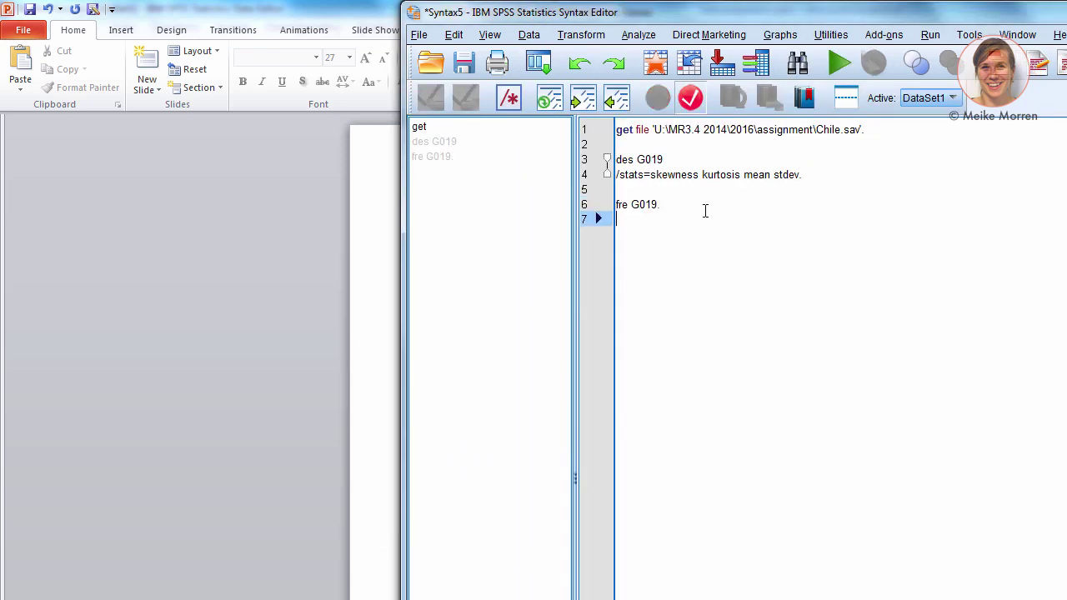
pyautogui.press('Return')
pyautogui.press('Return')
pyautogui.press('Up')
pyautogui.write('missing values')
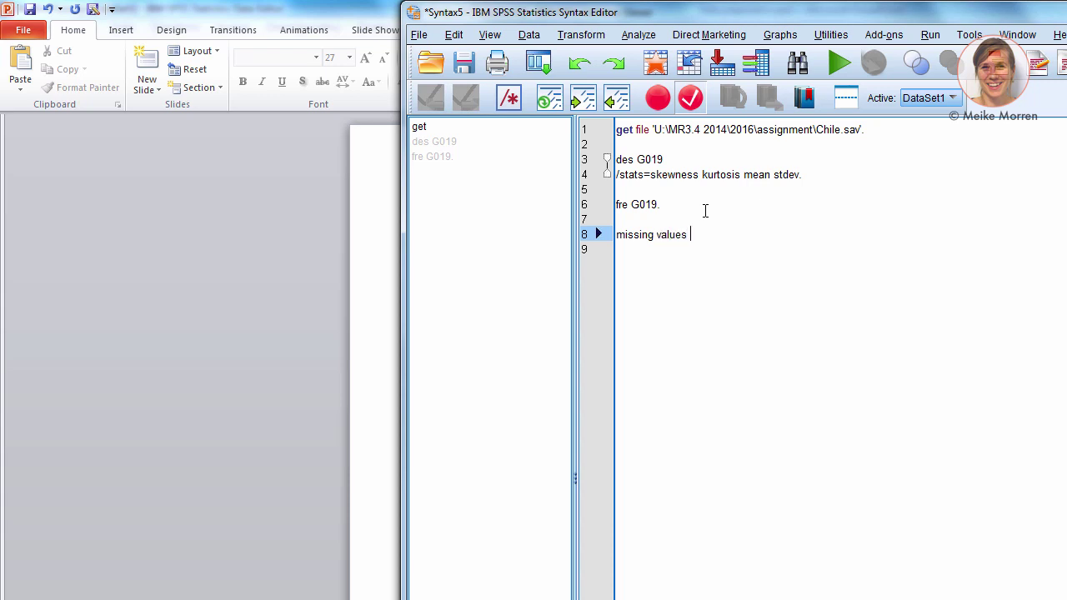
pyautogui.write(' G019')
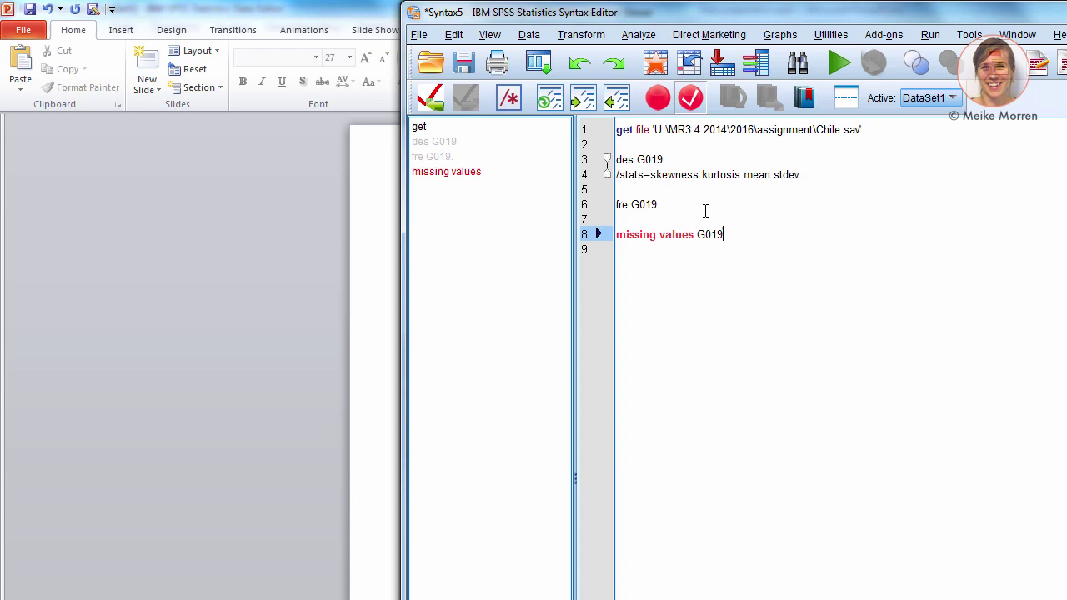
pyautogui.write(' (-5).')
pyautogui.hotkey('shift', 'Home')
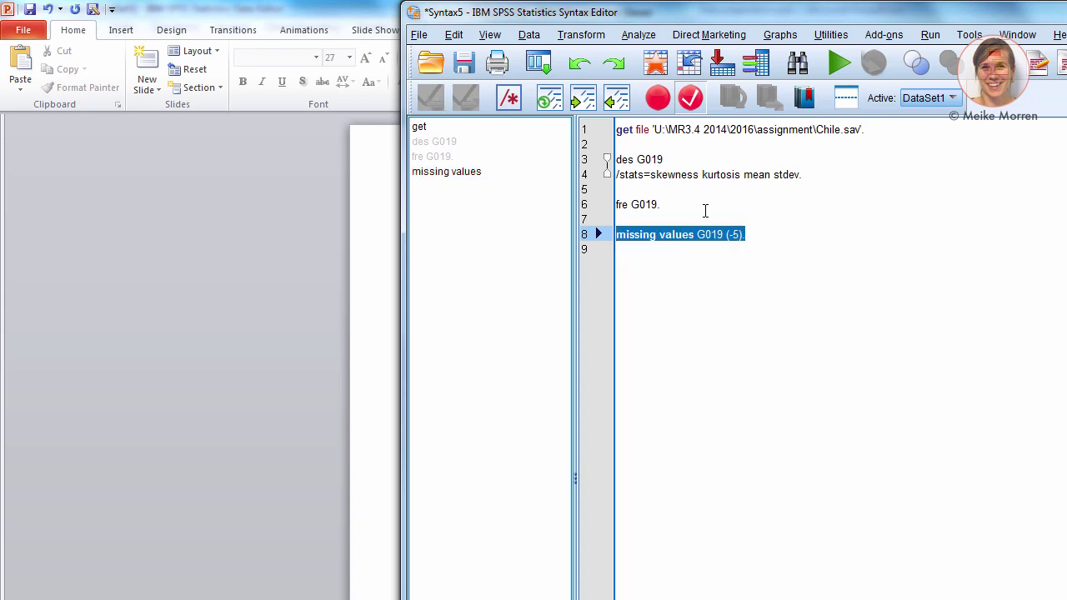
pyautogui.hotkey('ctrl', 'r')
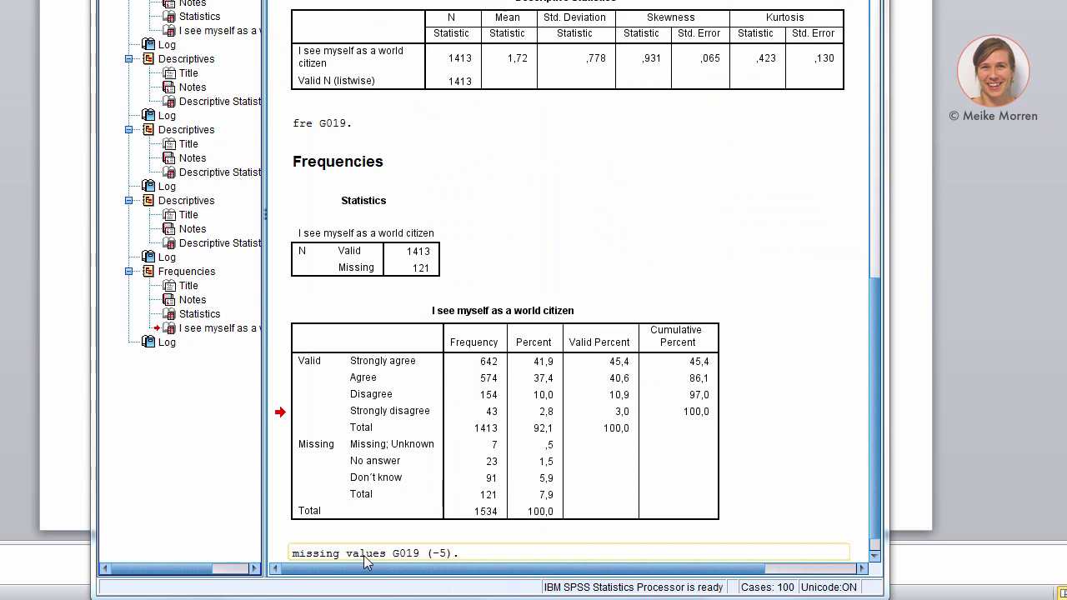
# Step: Inspect the logged missing values command in the output, then return to the syntax window
pyautogui.click(288, 554)
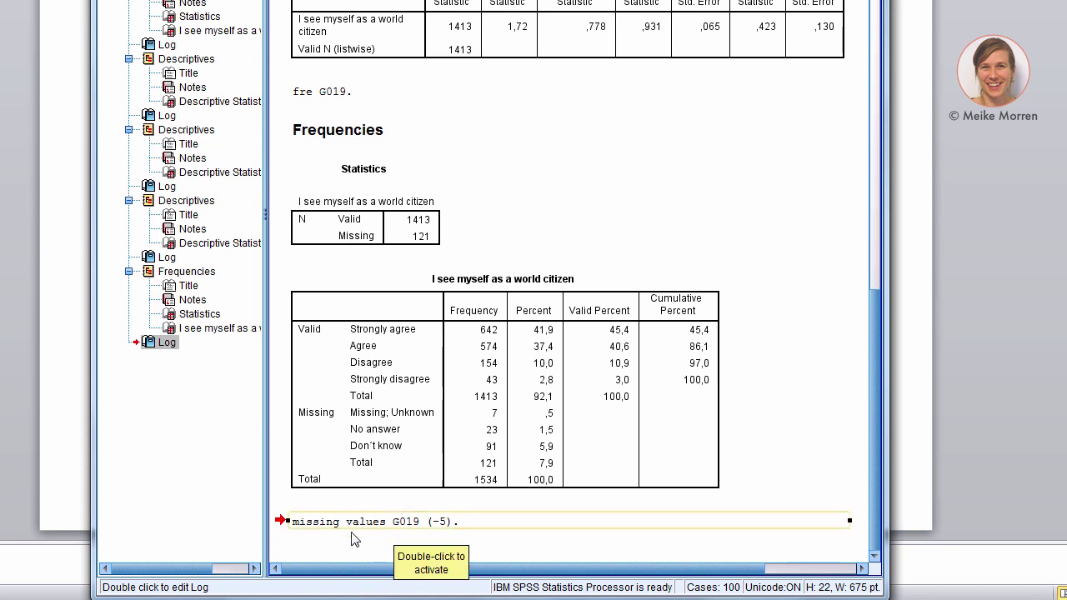
pyautogui.doubleClick(357, 538)
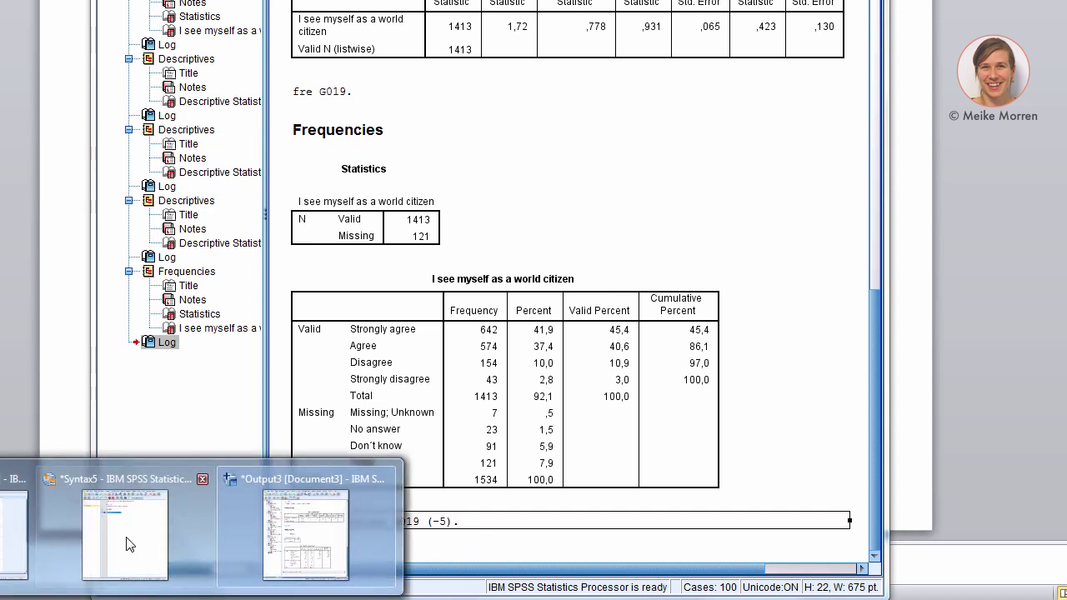
pyautogui.click(126, 541)
# Step: Add fre G019. below the missing values command and run it
pyautogui.press('Up')
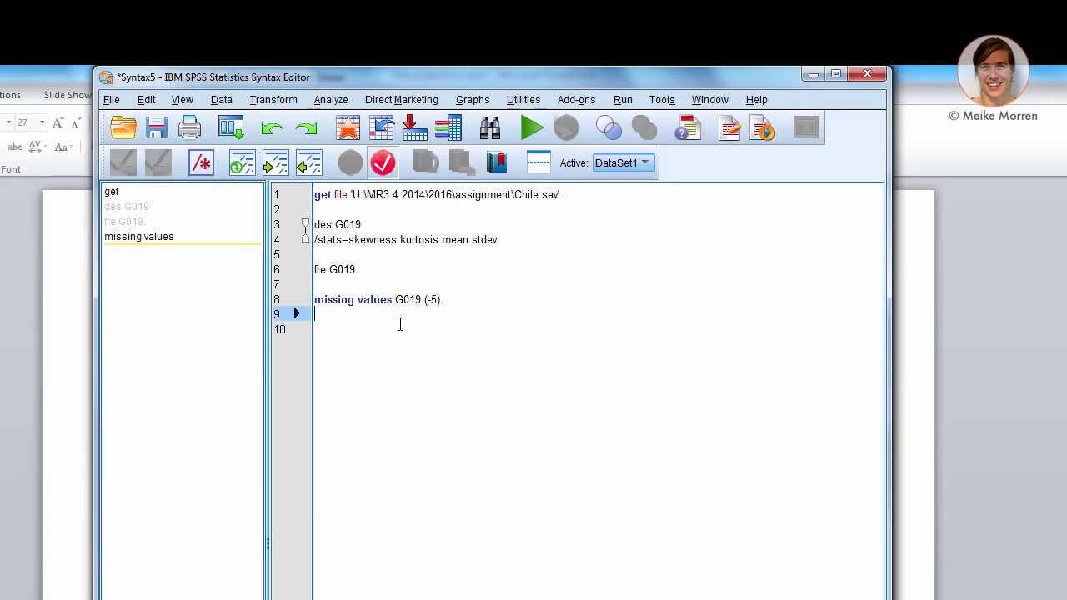
pyautogui.write('fre G019.')
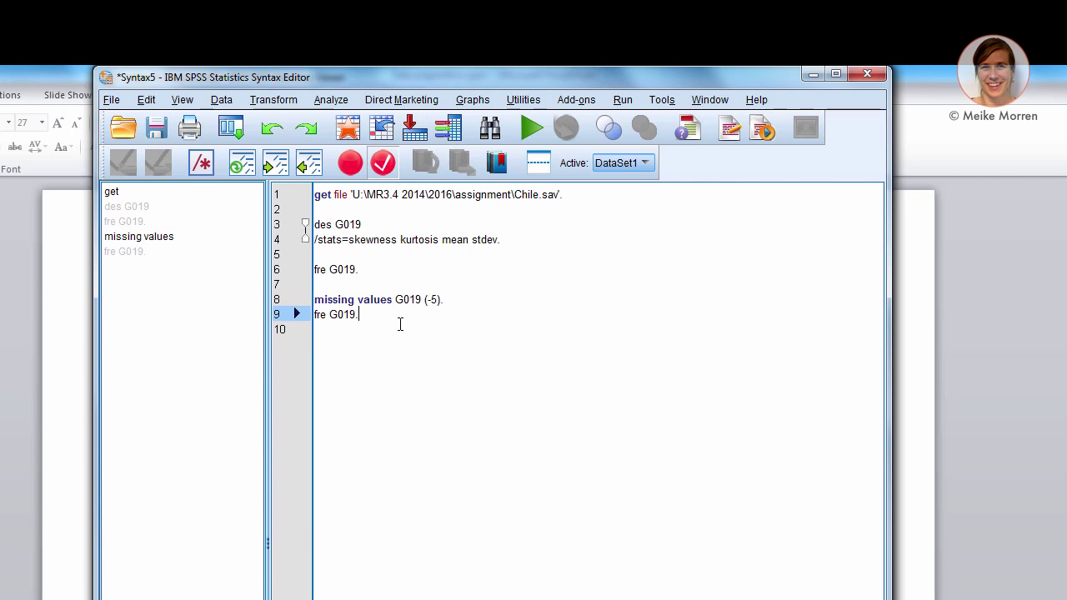
pyautogui.hotkey('ctrl', 'r')
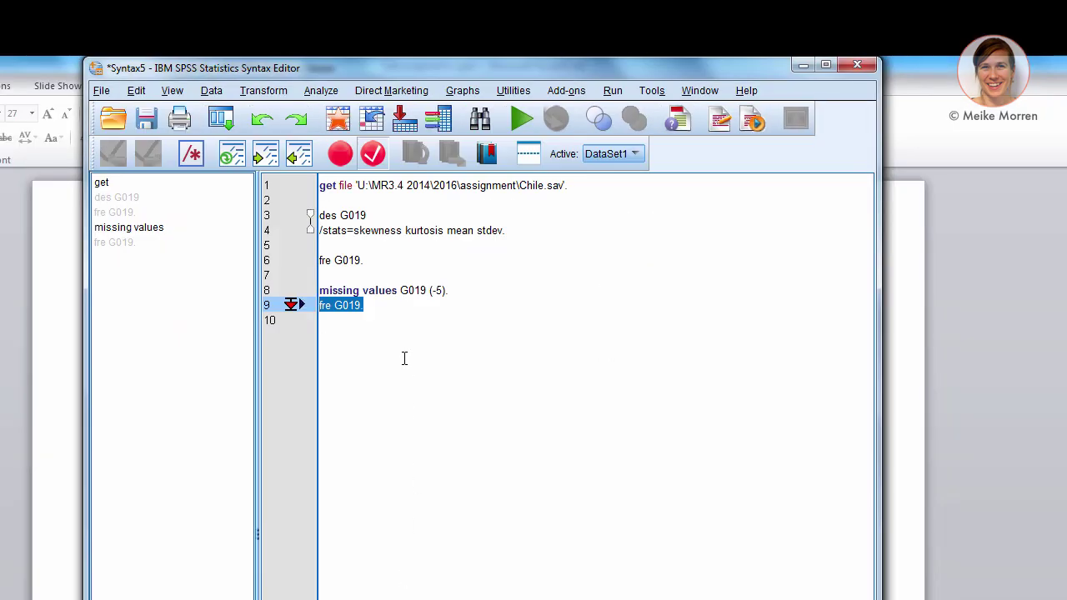
# Step: Extend the missing range to (-5 to -1) and rerun both commands together
pyautogui.click(440, 289)
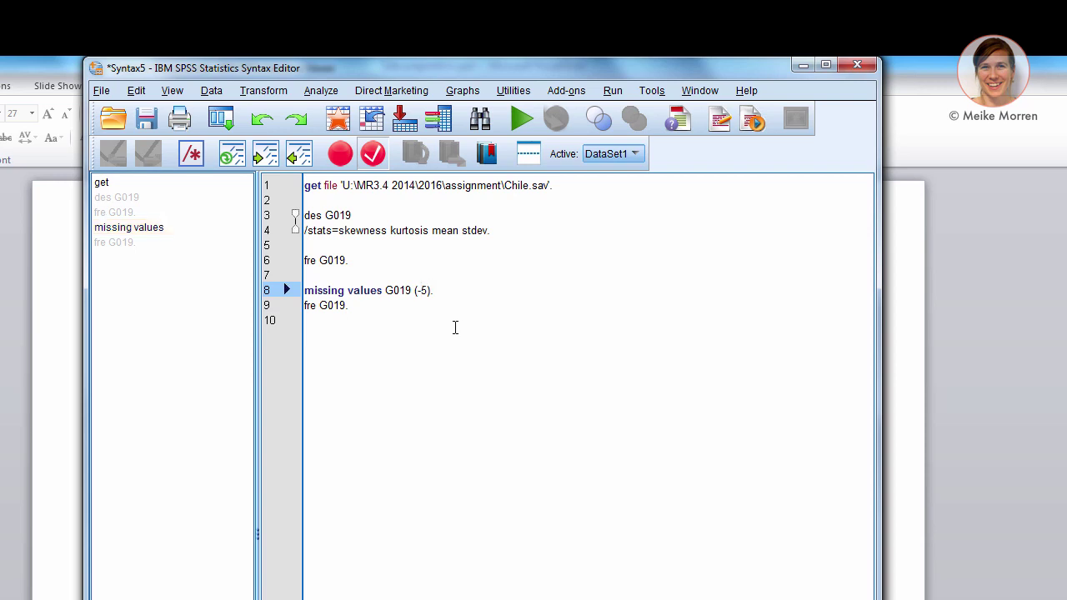
pyautogui.write('to -1')
pyautogui.moveTo(359, 305); pyautogui.dragTo(287, 288)
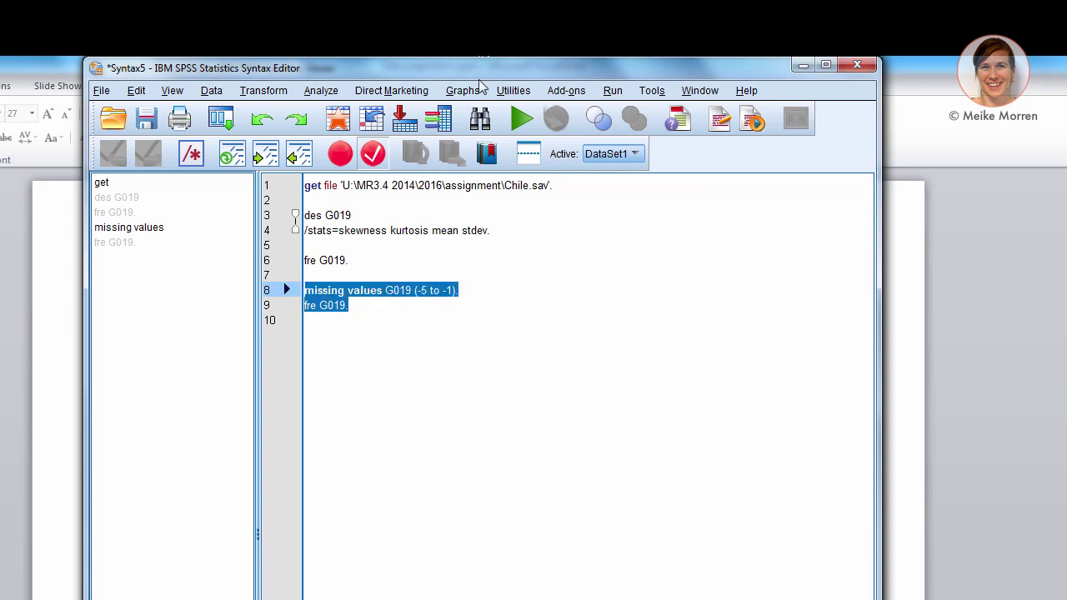
pyautogui.click(522, 120)
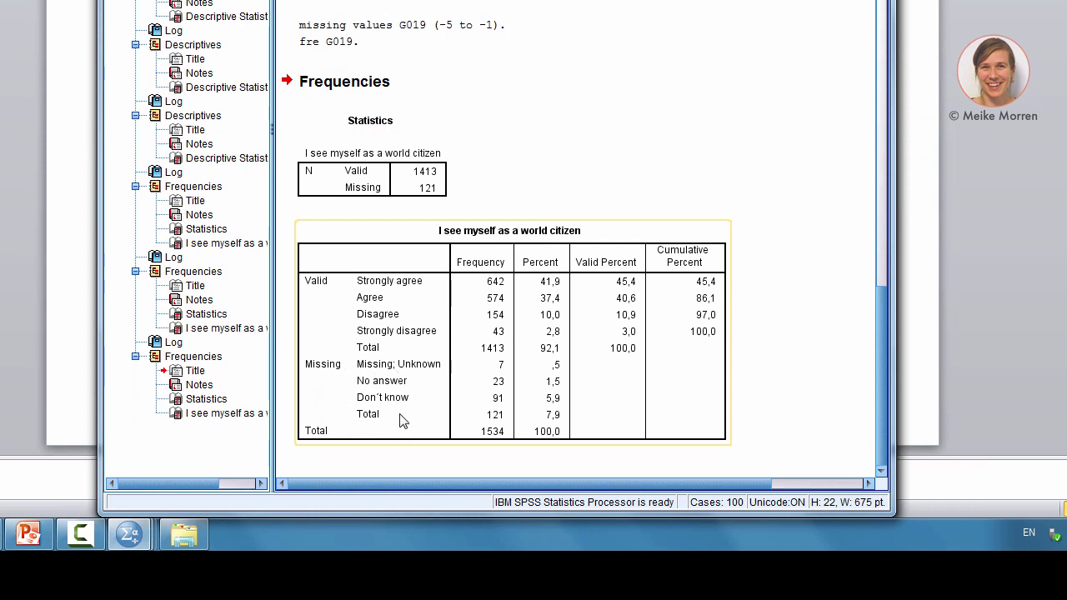
pyautogui.hotkey('alt', 'Tab')
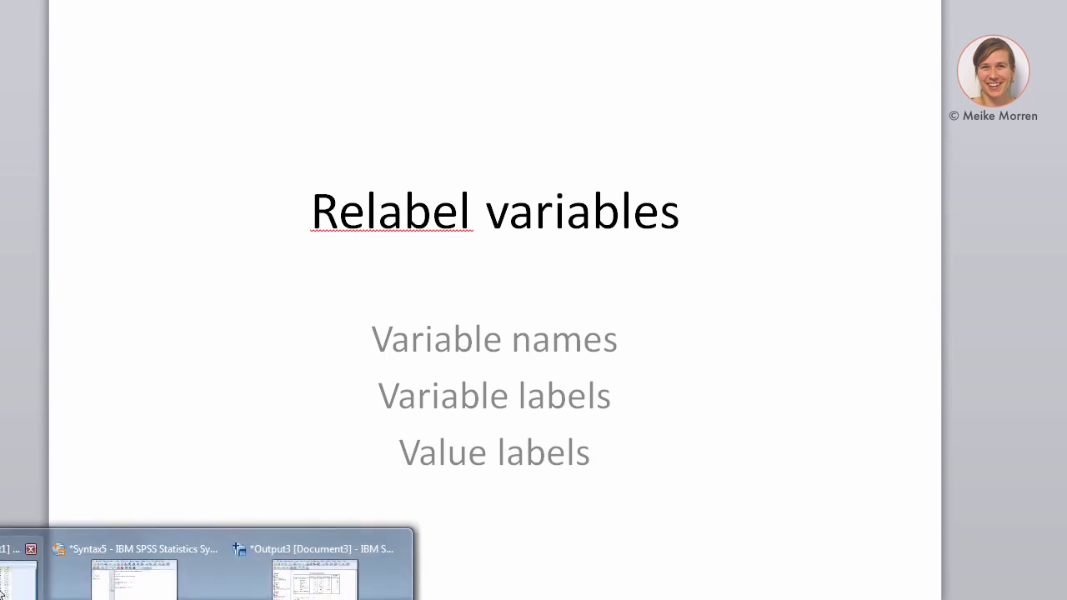
# Step: Switch from PowerPoint back to the SPSS Syntax Editor
pyautogui.click(125, 583)
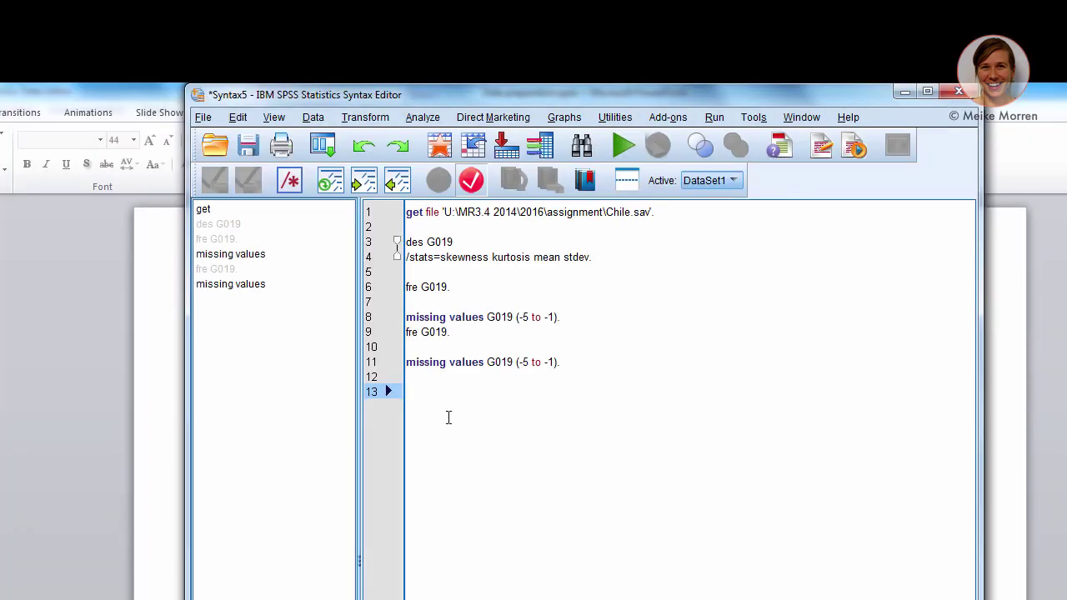
# Step: Run rename variables (G019 = cosm). and confirm the new name cosm in Variable View
pyautogui.write('rename varibales')
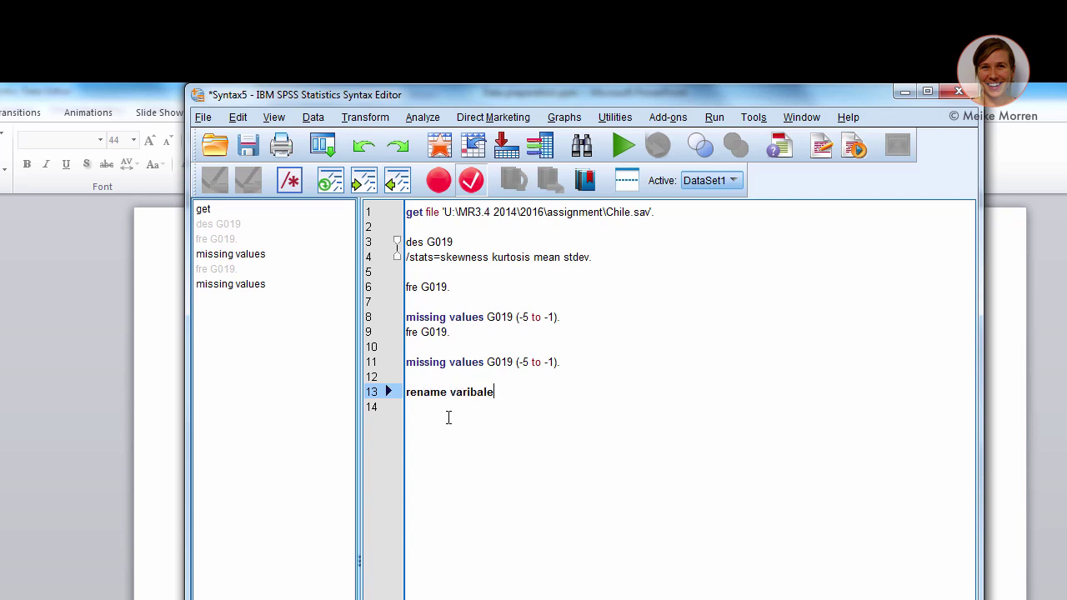
pyautogui.press('BackSpace')
pyautogui.press('BackSpace')
pyautogui.press('BackSpace')
pyautogui.press('BackSpace')
pyautogui.press('BackSpace')
pyautogui.write('able')
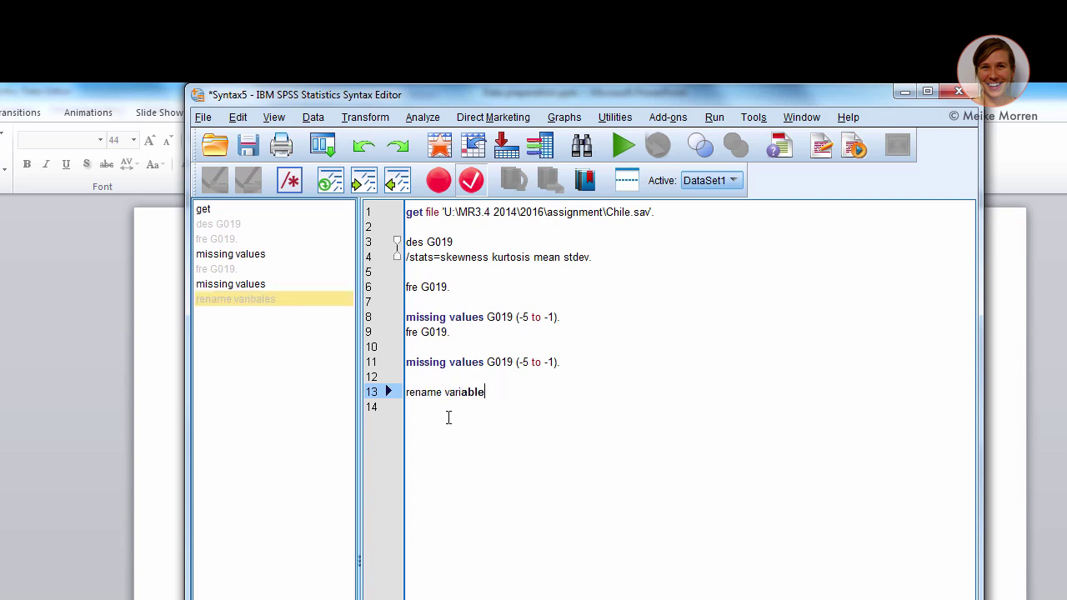
pyautogui.write('s (')
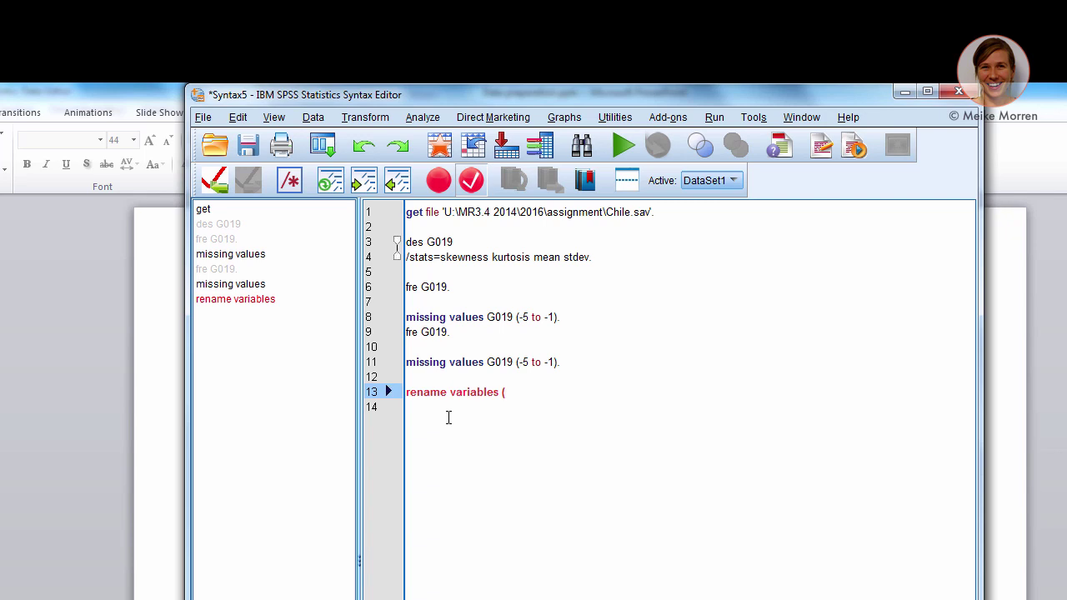
pyautogui.write('G019 = cosm).')
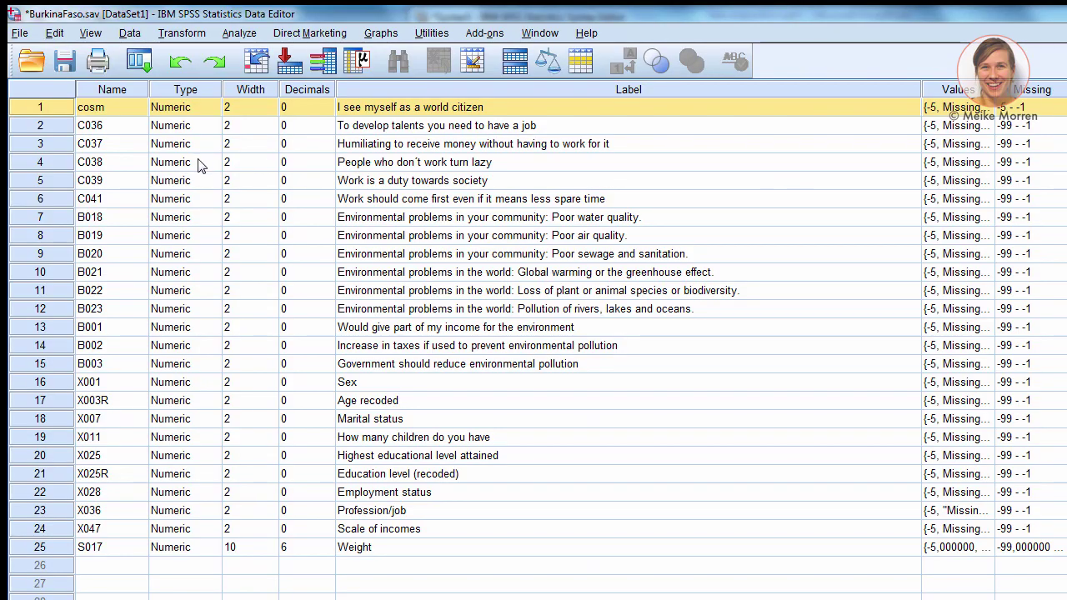
pyautogui.click(123, 114)
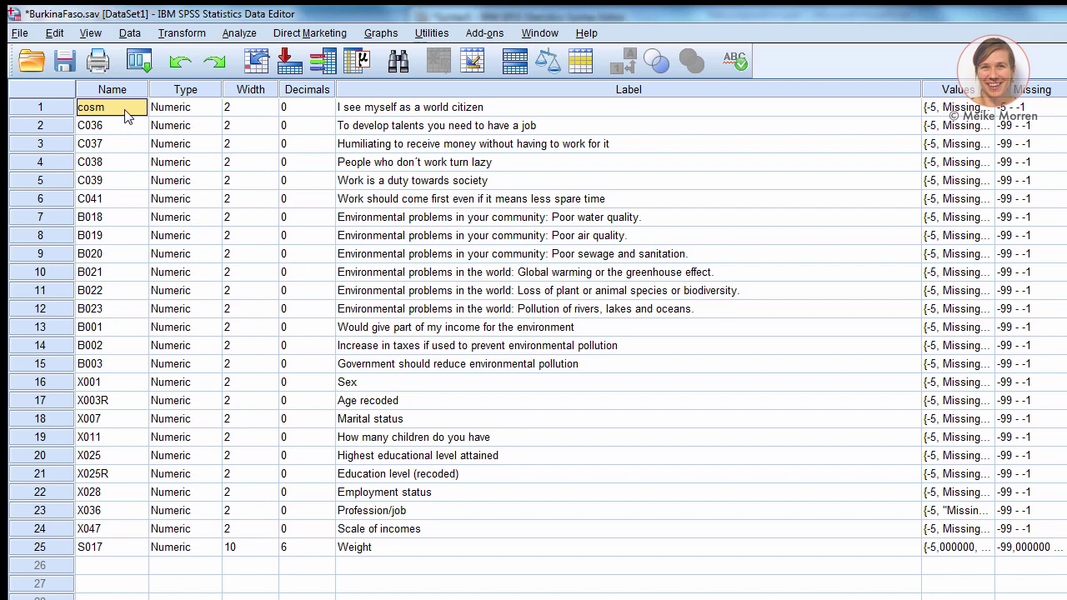
pyautogui.hotkey('alt', 'Tab')
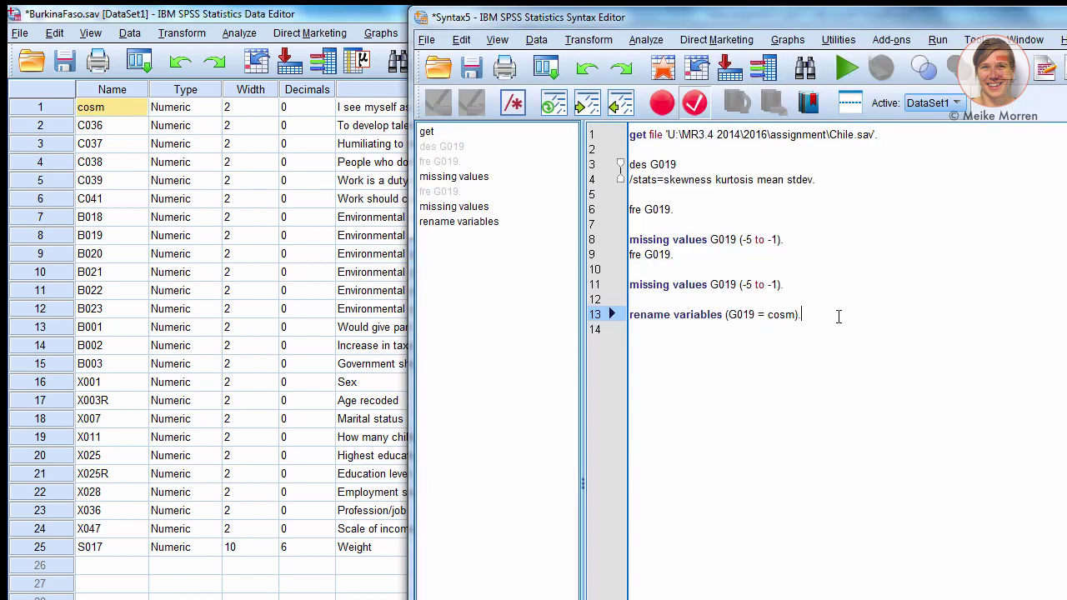
# Step: Run variables labels cosm 'cosmopolitan allegiance'. and confirm the label in Variable View
pyautogui.press('Return')
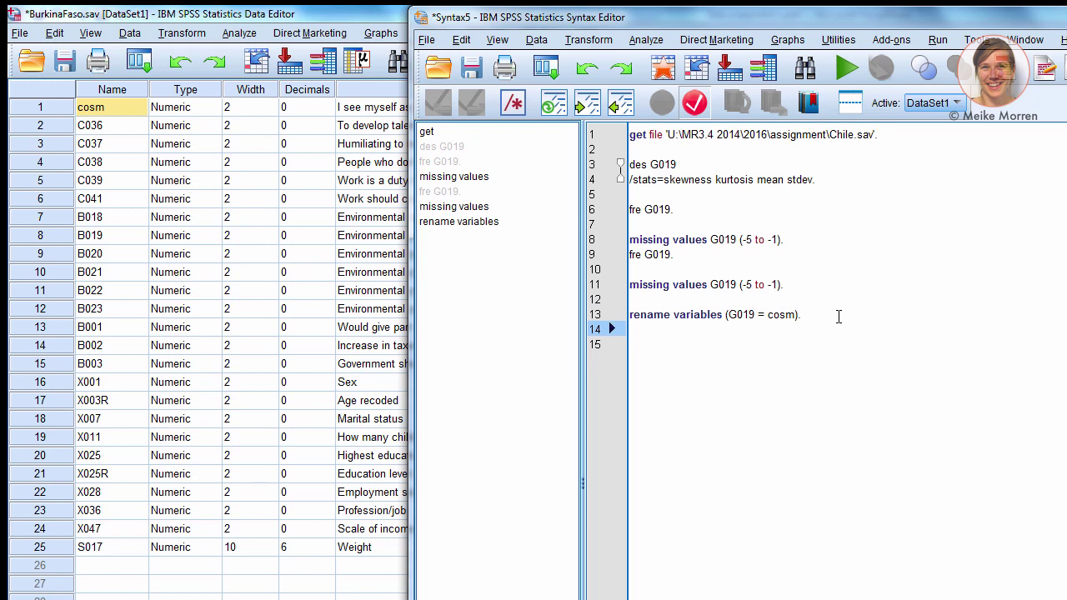
pyautogui.write('vari')
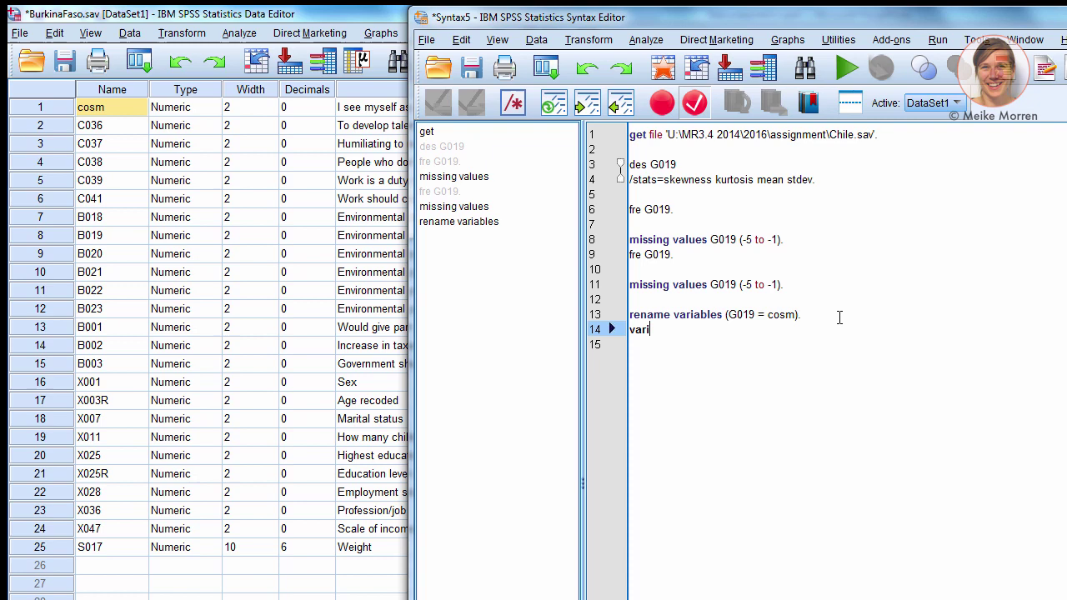
pyautogui.write('ables labels')
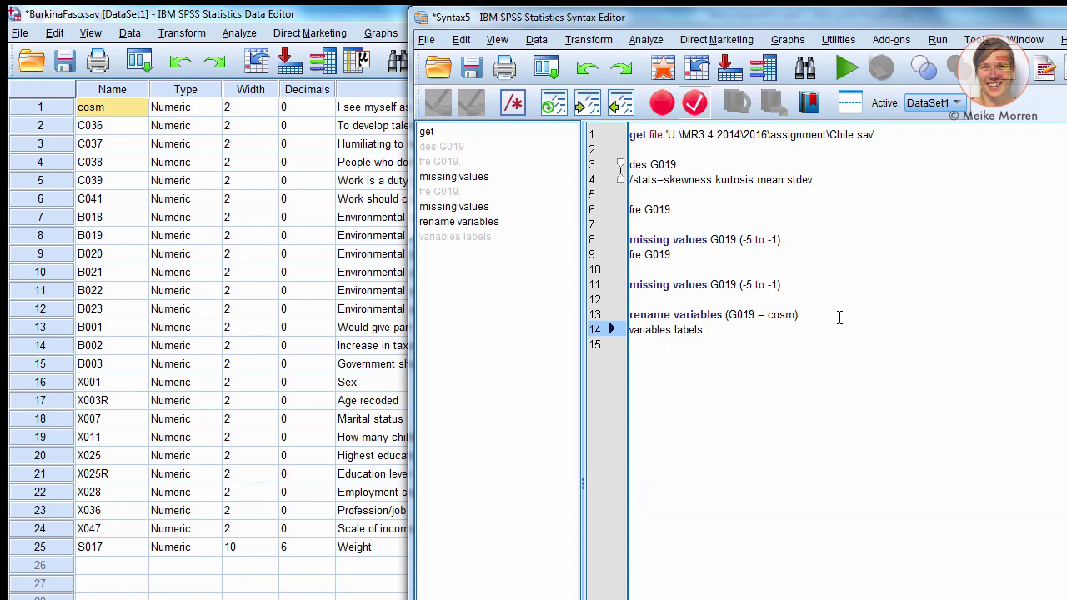
pyautogui.write(' G019')
pyautogui.press('BackSpace')
pyautogui.press('BackSpace')
pyautogui.press('BackSpace')
pyautogui.press('BackSpace')
pyautogui.press('BackSpace')
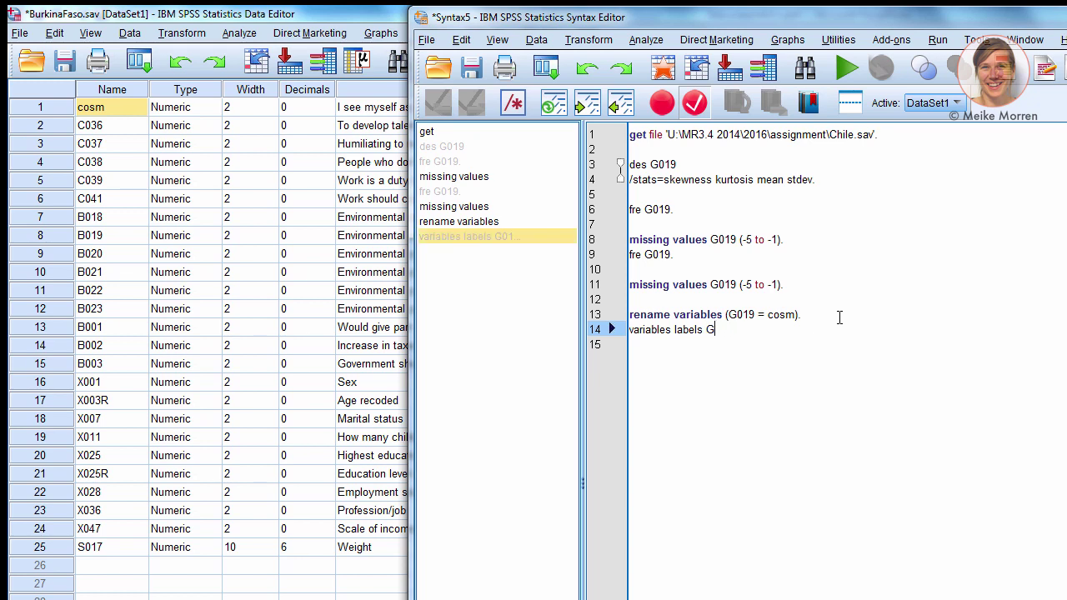
pyautogui.write('corm')
pyautogui.press('BackSpace')
pyautogui.press('BackSpace')
pyautogui.write('sm')
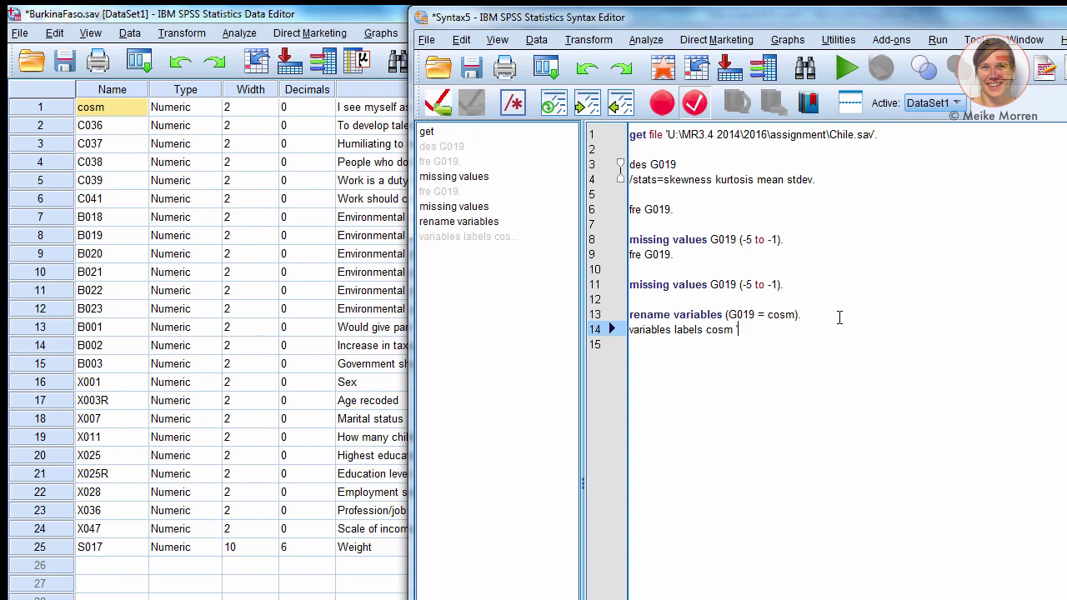
pyautogui.write("'cos")
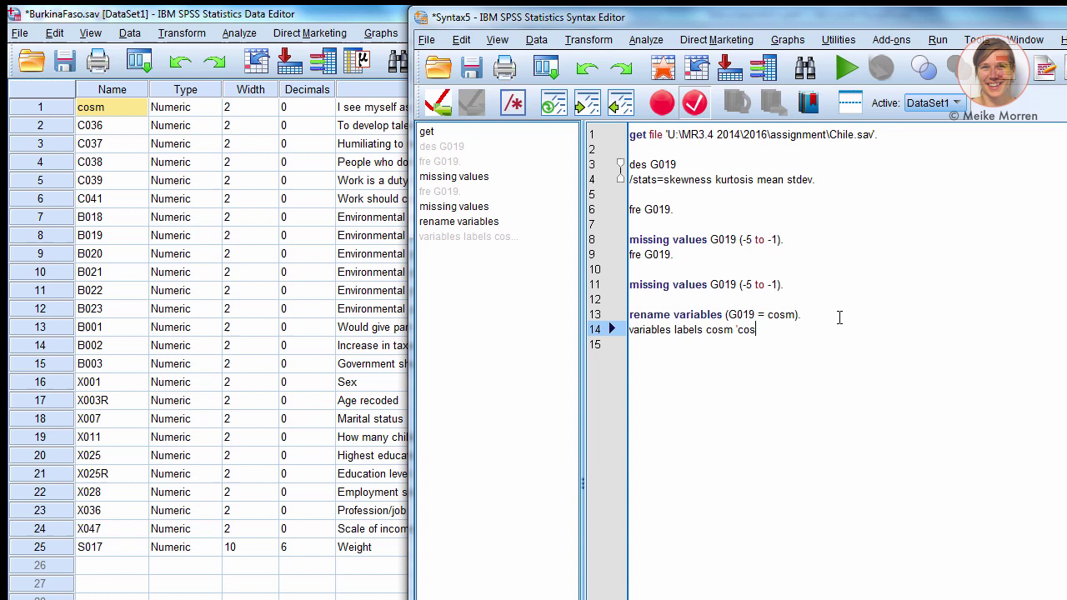
pyautogui.write('mopolitan ')
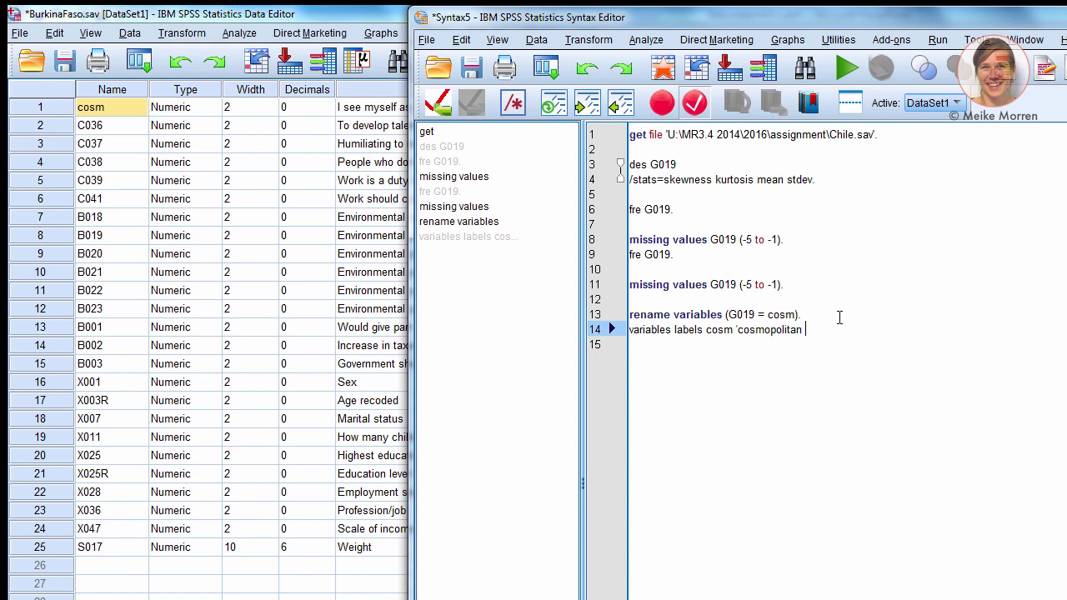
pyautogui.write("allegiance'.")
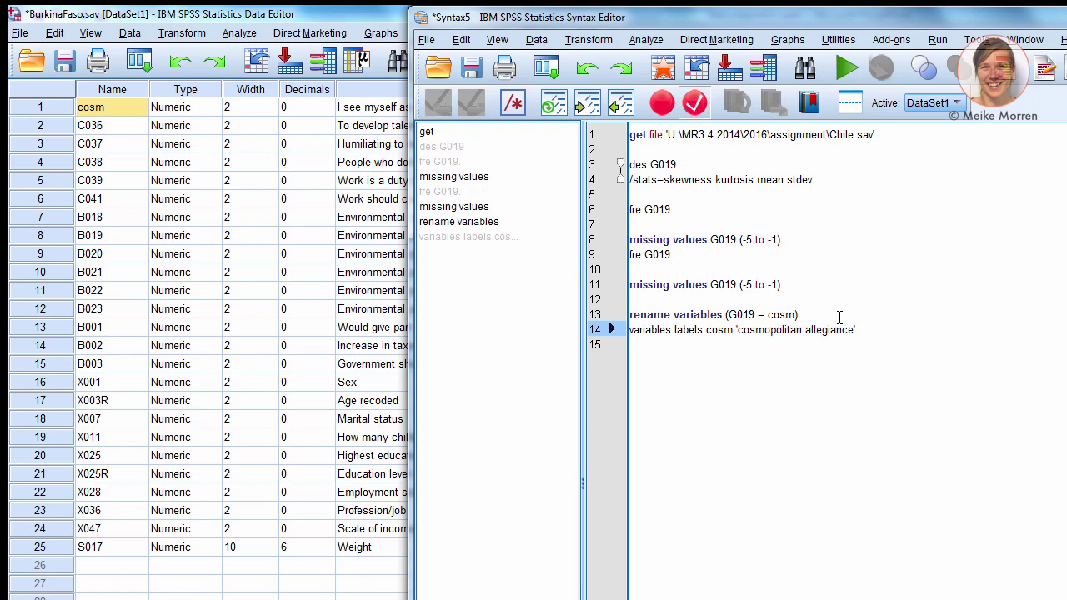
pyautogui.hotkey('ctrl', 'r')
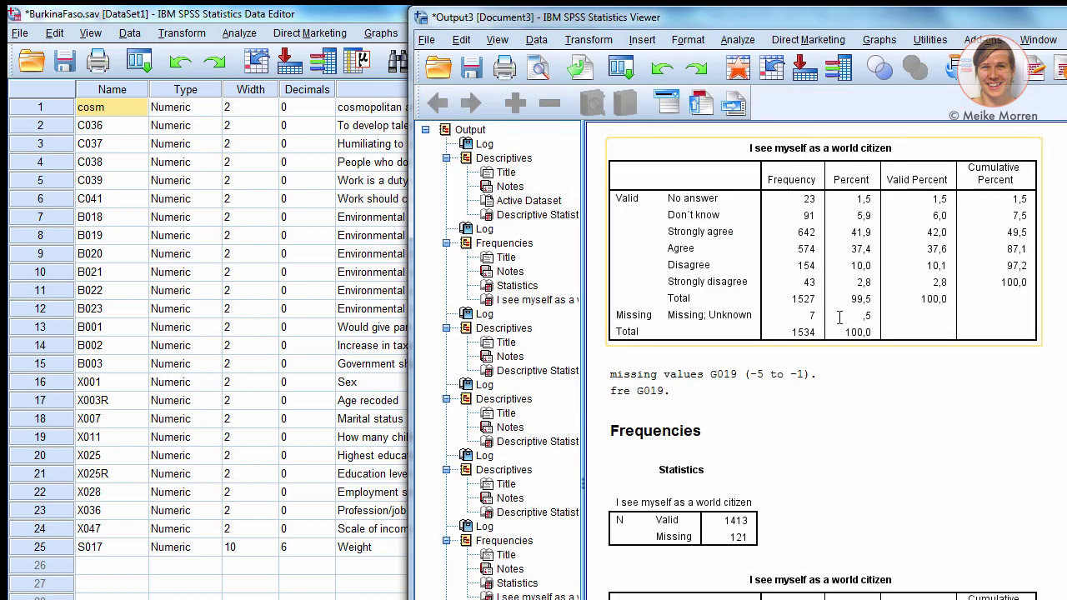
pyautogui.click(337, 13)
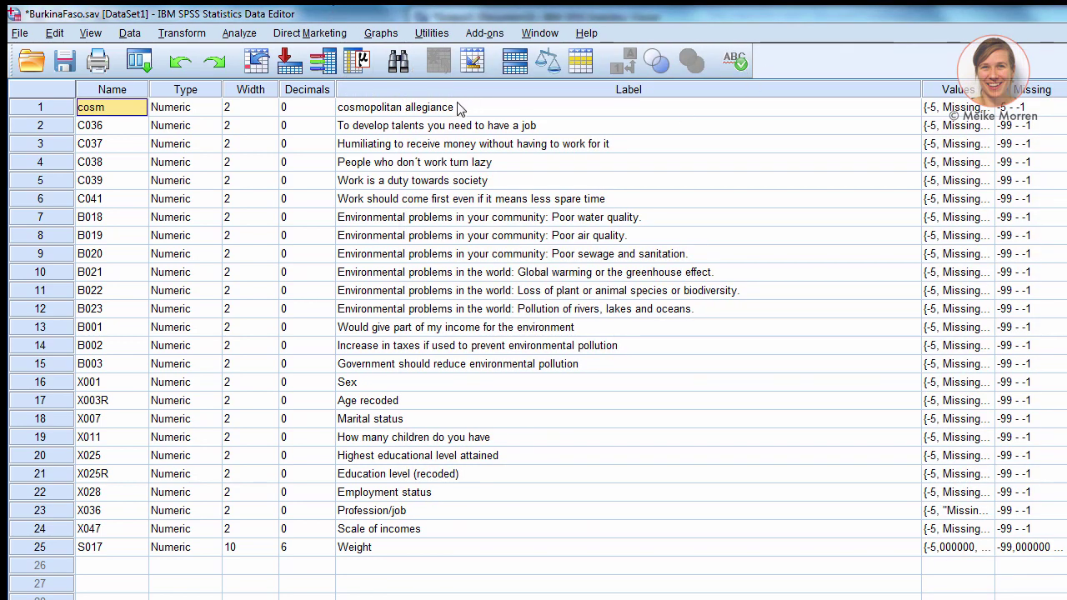
pyautogui.click(375, 109)
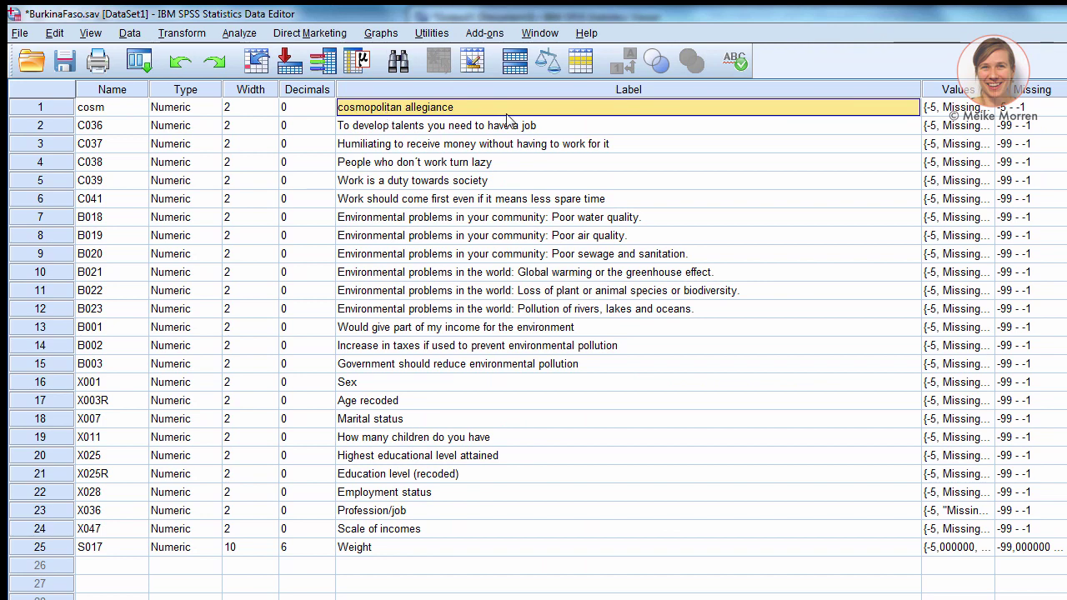
pyautogui.hotkey('alt', 'Tab')
pyautogui.hotkey('alt', 'Tab')
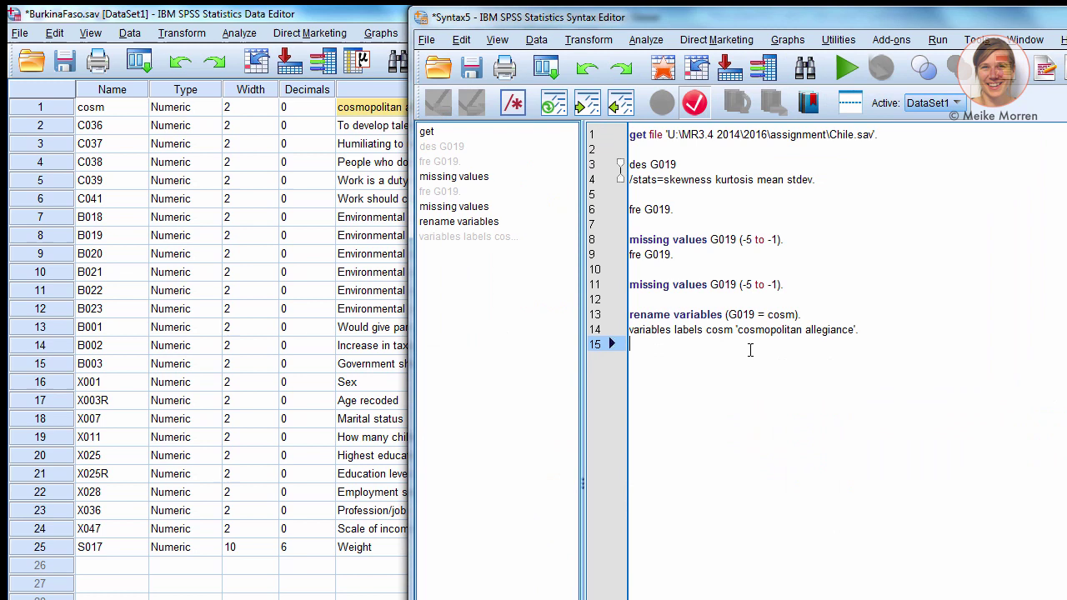
# Step: Type value labels cosm with 1 'strongly disagree', 2 'disagree', 3 'agree', 4 'strongly agree'
pyautogui.write('value labels')
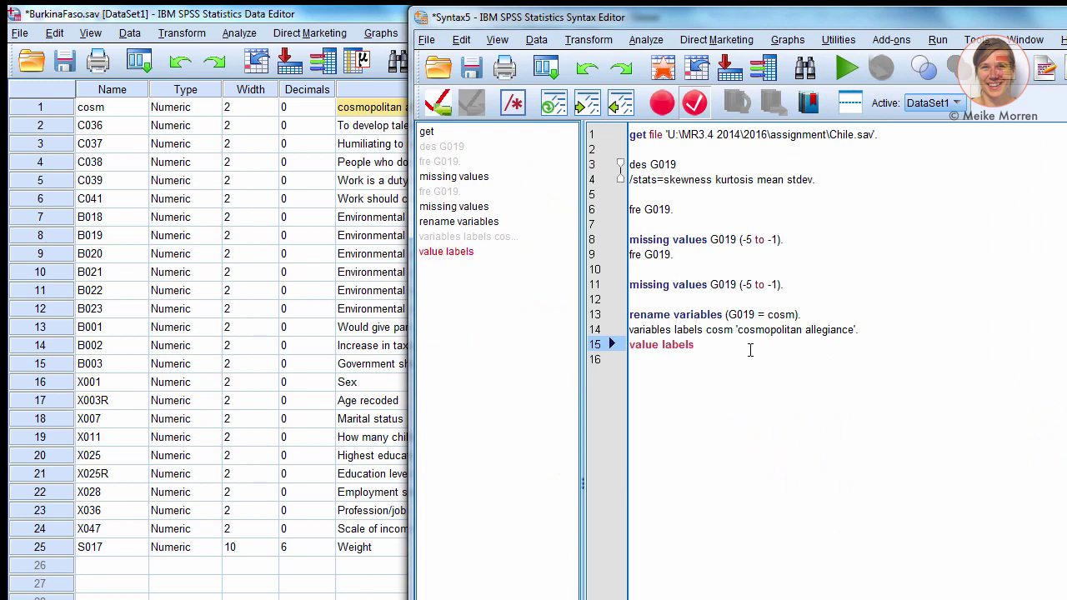
pyautogui.write(' cosm')
pyautogui.press('Return')
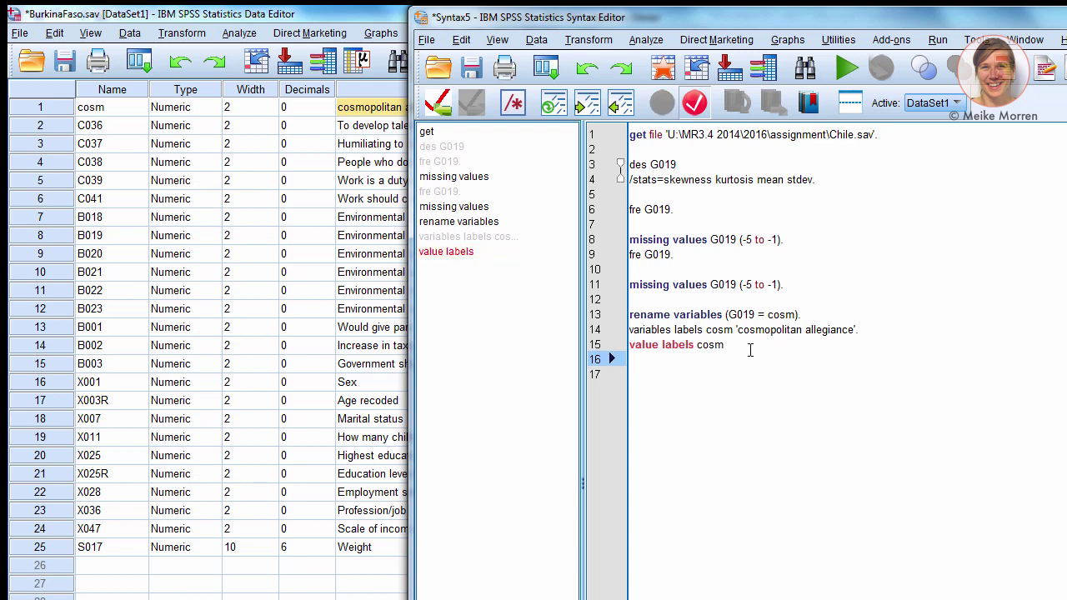
pyautogui.write("1 'strongly di")
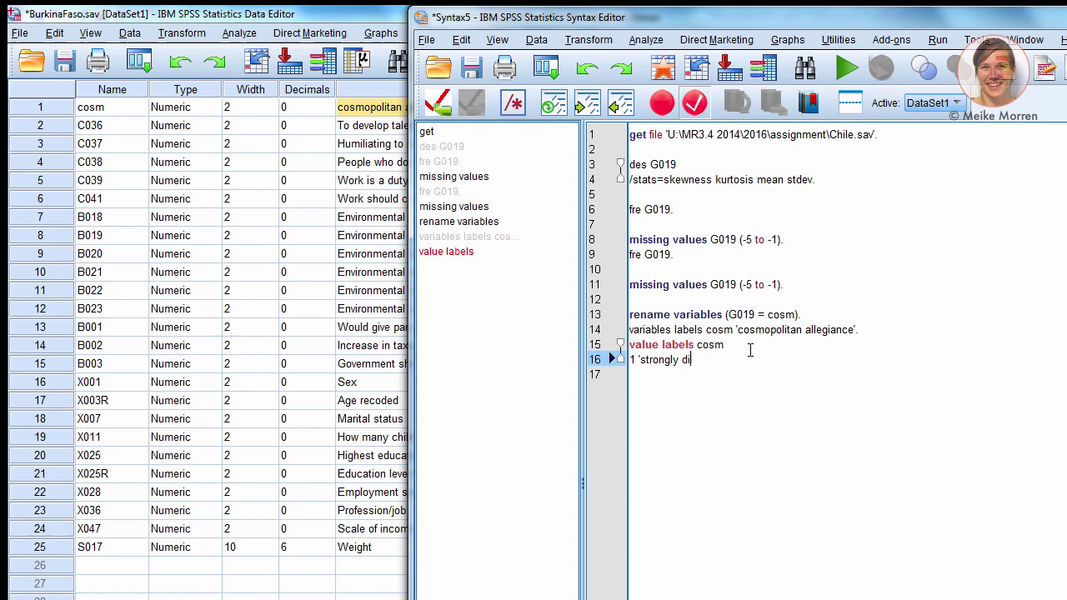
pyautogui.write('sagree')
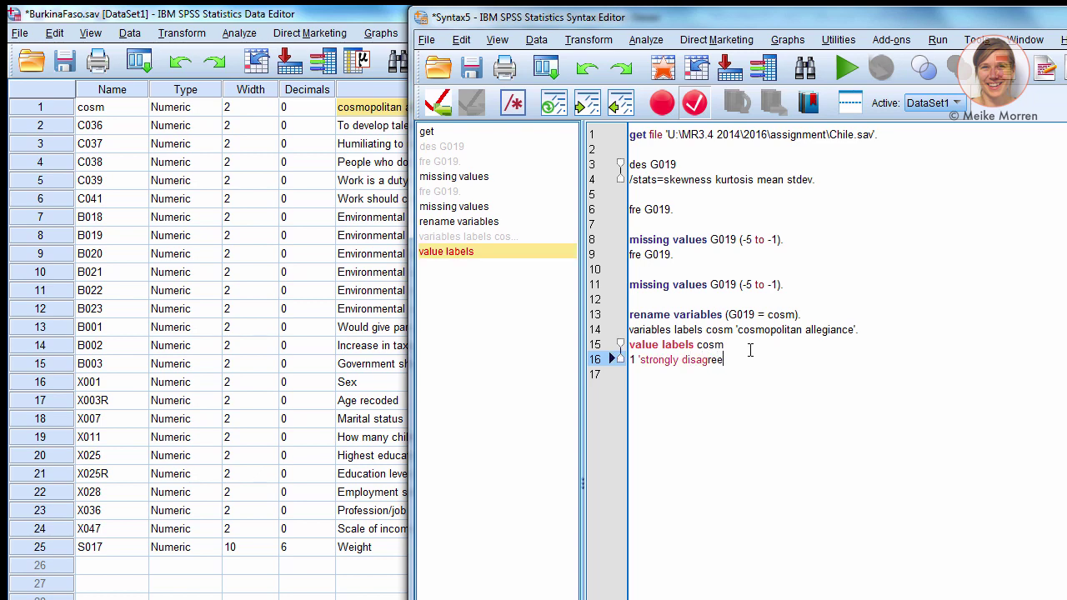
pyautogui.write("'")
pyautogui.press('Return')
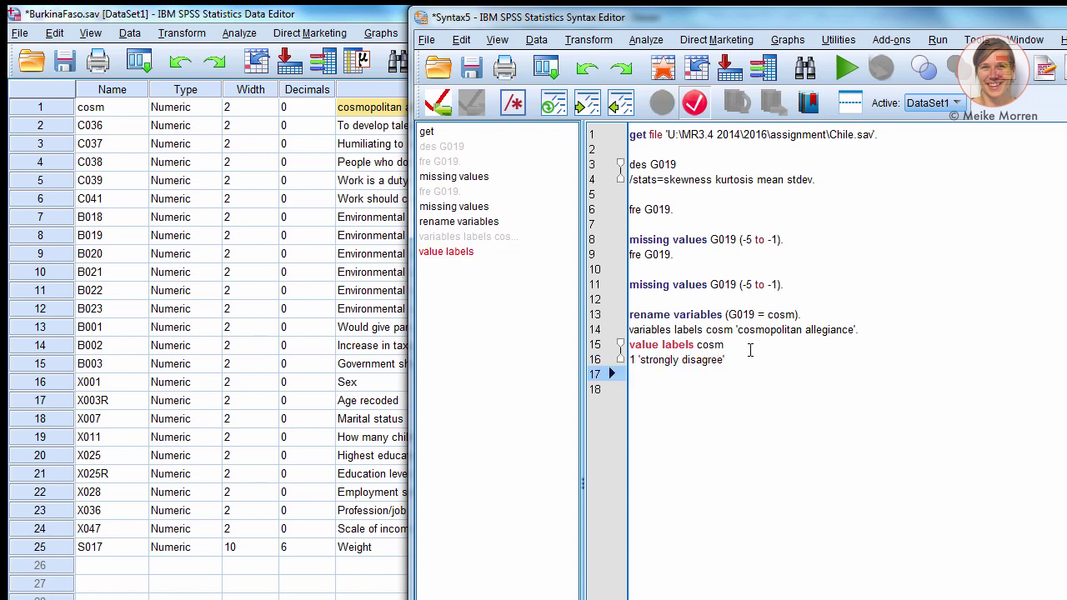
pyautogui.write('2 ')
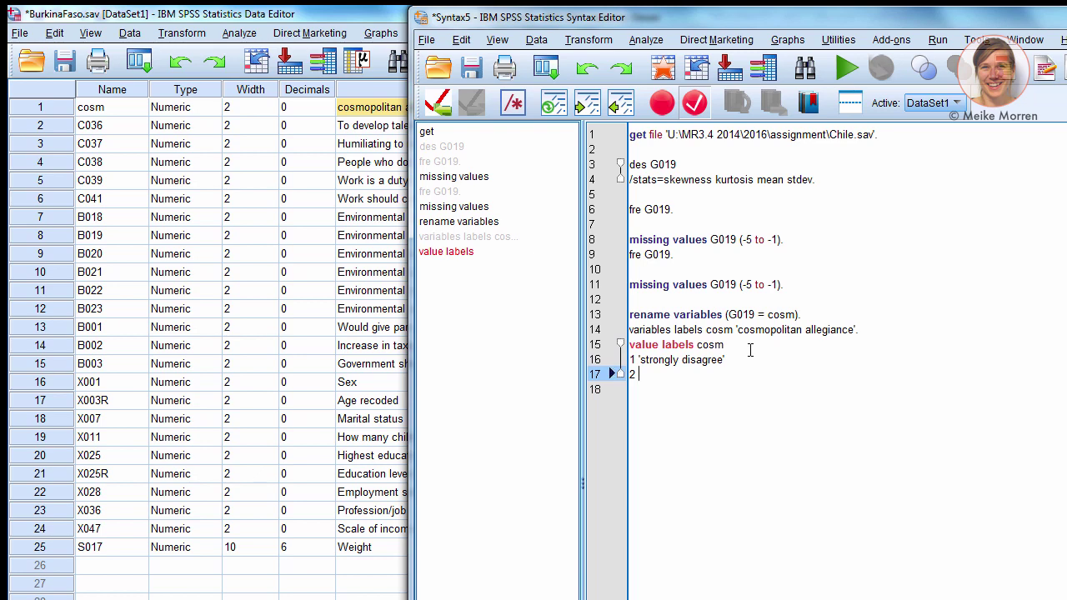
pyautogui.write("'disagree")
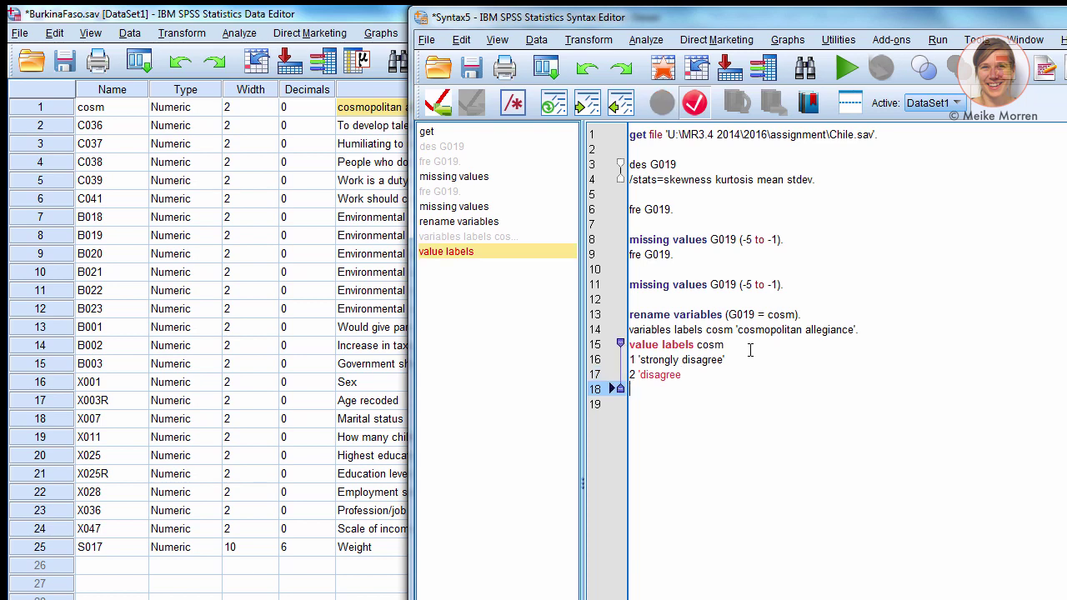
pyautogui.press('Return')
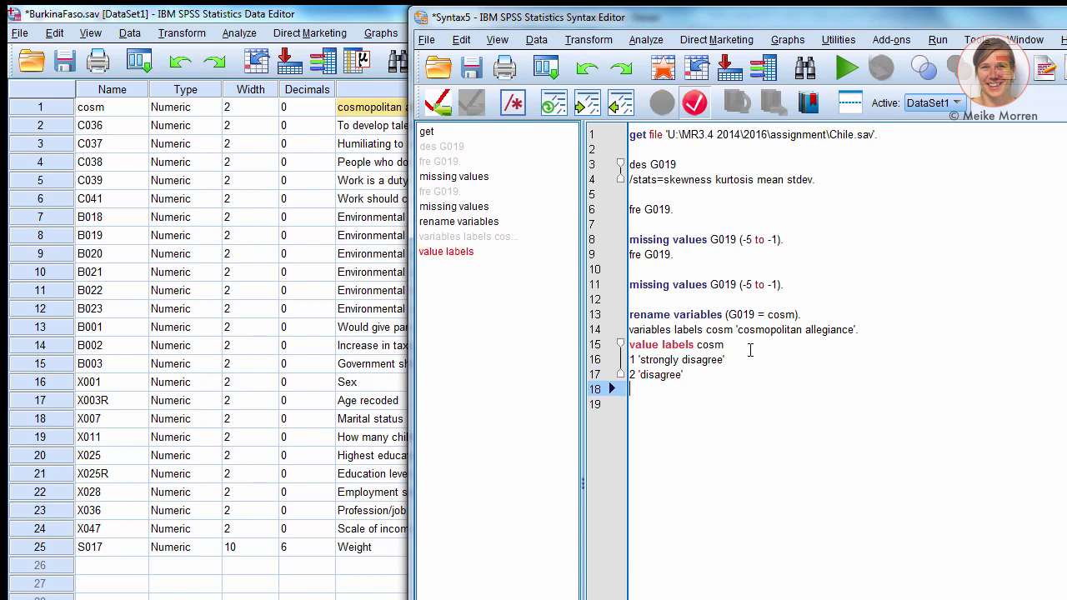
pyautogui.write("3 'agree'")
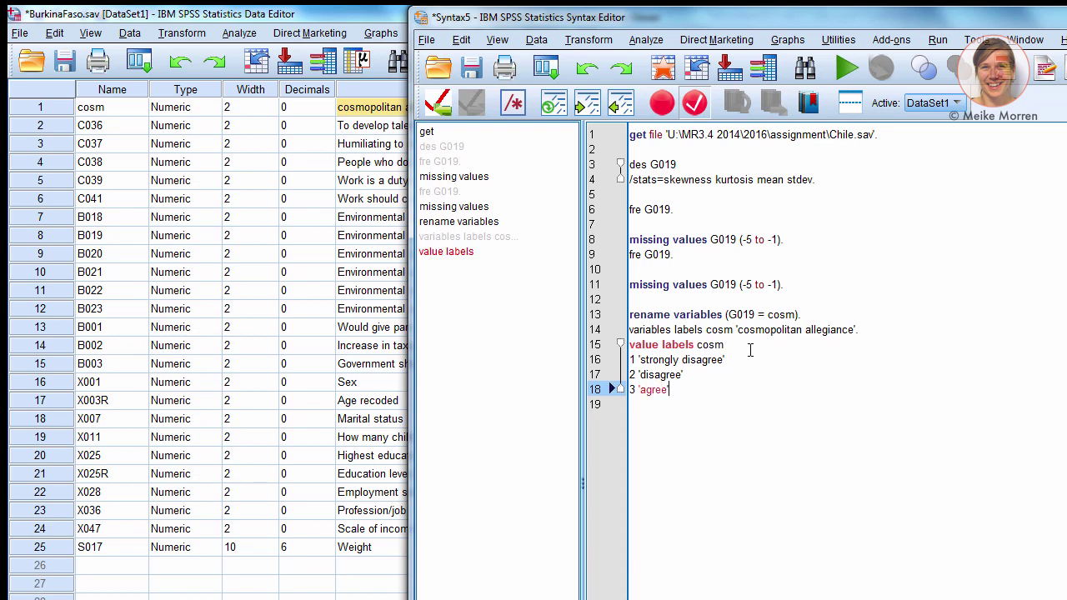
pyautogui.press('Return')
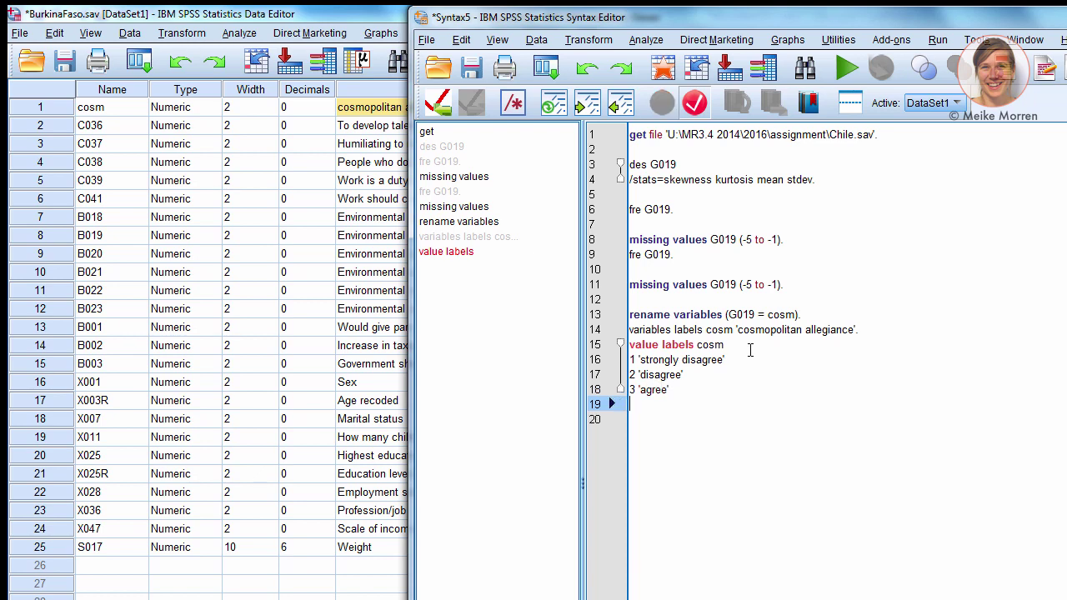
pyautogui.write('4 ')
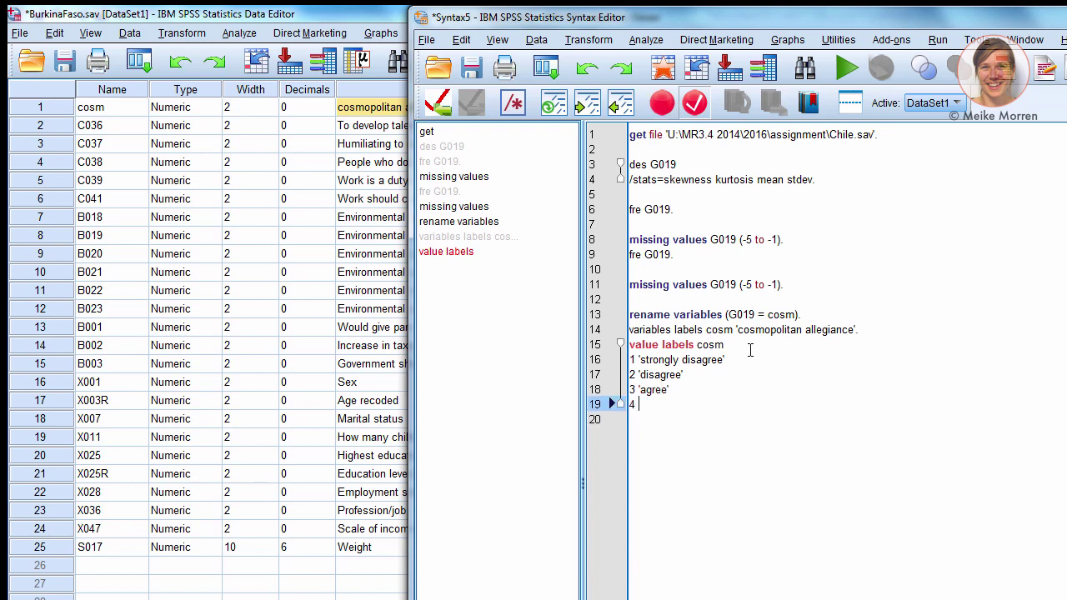
pyautogui.write("'strongly agree'.")
# Step: Select and run the whole value labels cosm command
pyautogui.moveTo(745, 410); pyautogui.dragTo(594, 333)
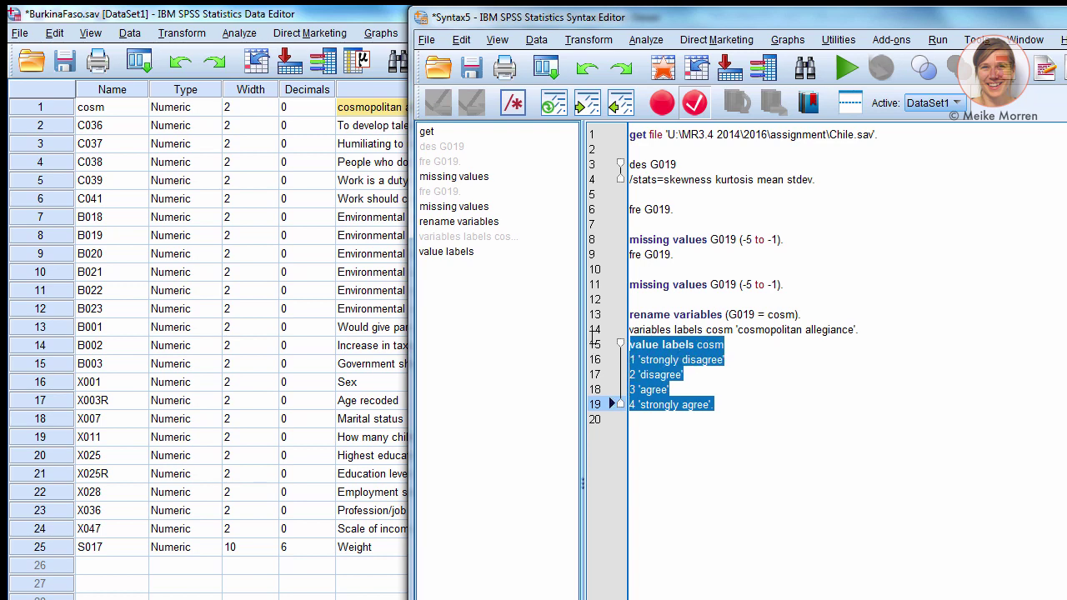
pyautogui.hotkey('ctrl', 'r')
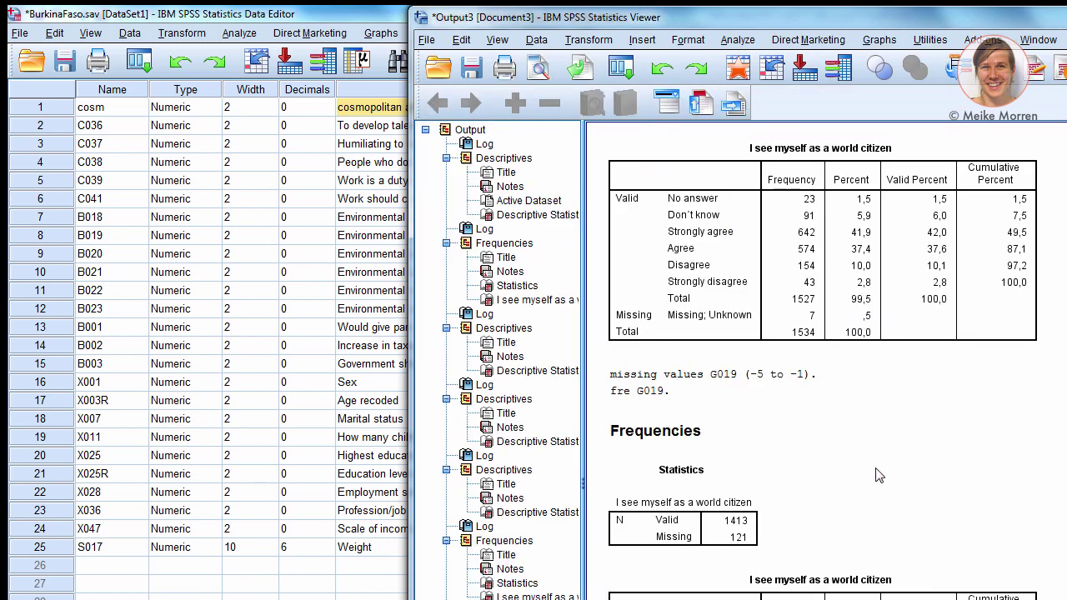
pyautogui.hotkey('alt', 'Tab')
# Step: Add fre cosm. below the labels and run it for a labelled frequency table
pyautogui.click(701, 437)
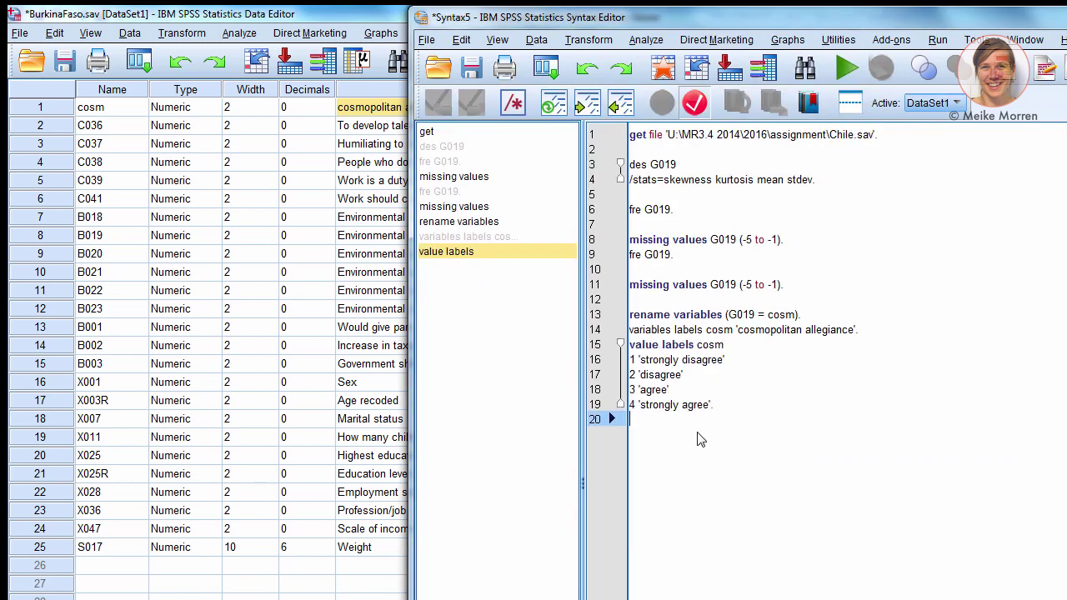
pyautogui.press('Return')
pyautogui.write('fre co')
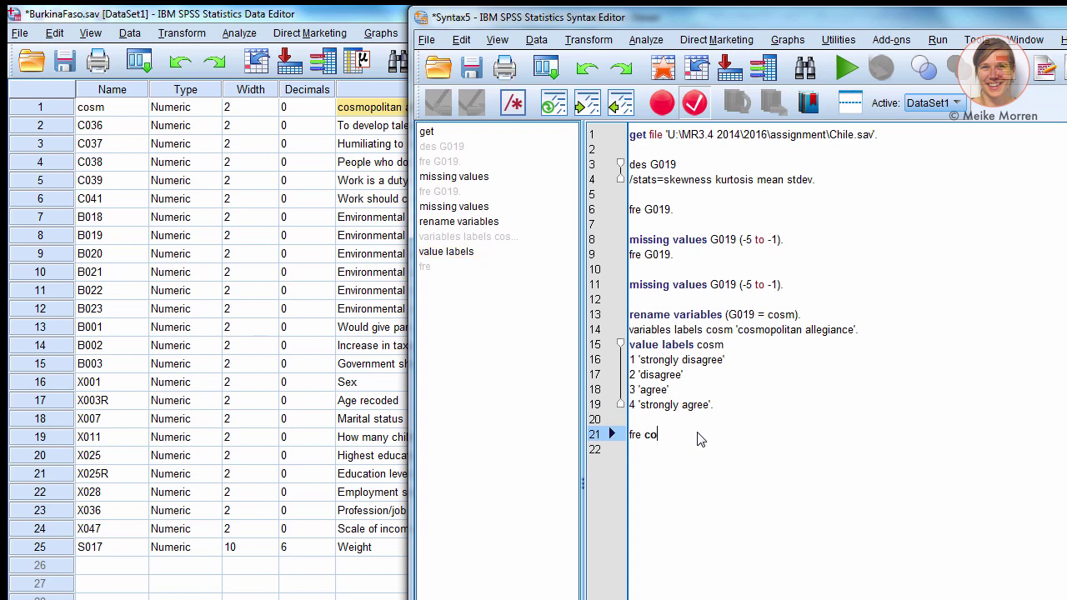
pyautogui.write('sm.')
pyautogui.hotkey('shift', 'Home')
pyautogui.hotkey('ctrl', 'r')
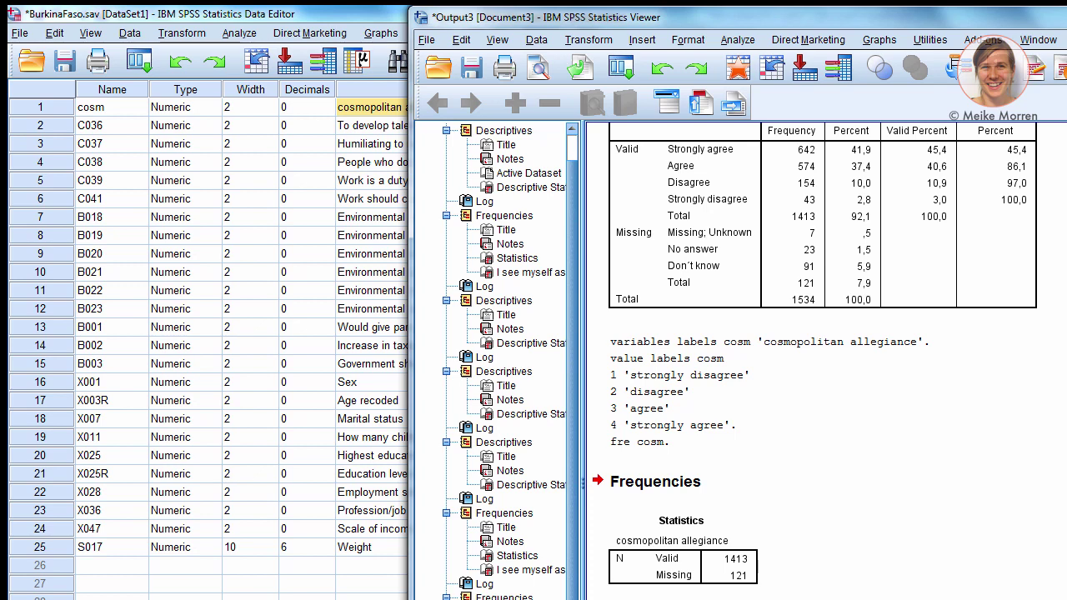
pyautogui.hotkey('alt', 'Tab')
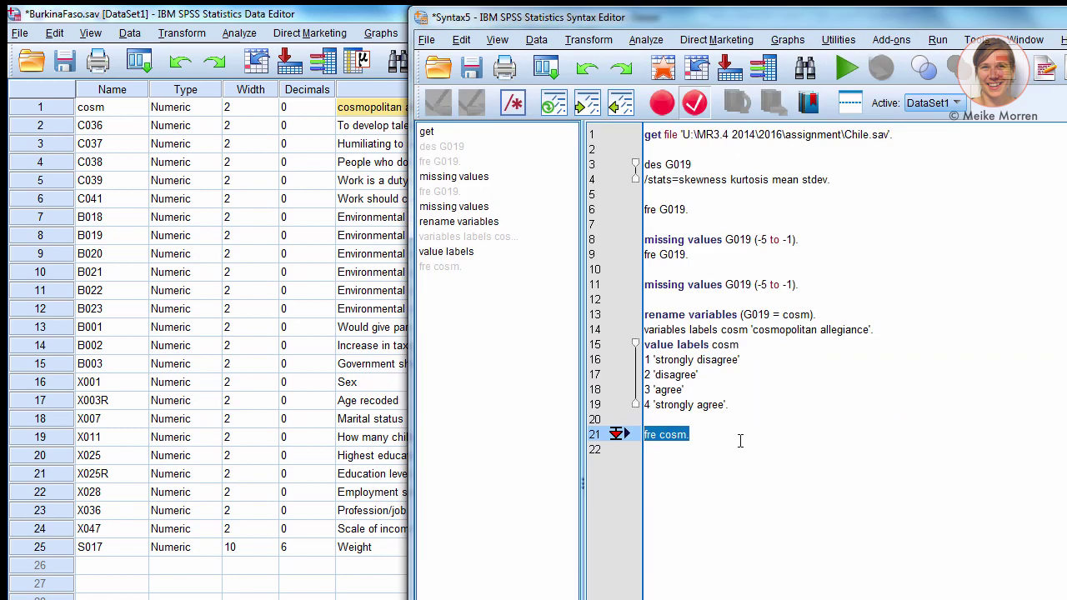
# Step: Bring the Syntax Editor window to the front
pyautogui.click(740, 441)
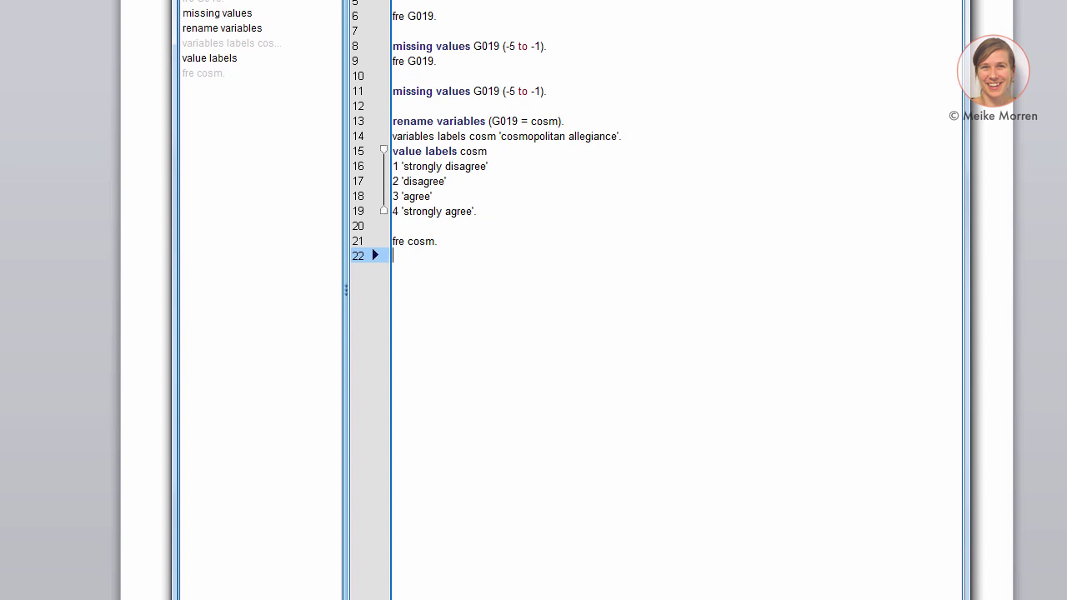
# Step: Recode cosmopolitan allegiance into the same variable, mapping 1→4 and 2→3
pyautogui.hotkey('alt', 't')
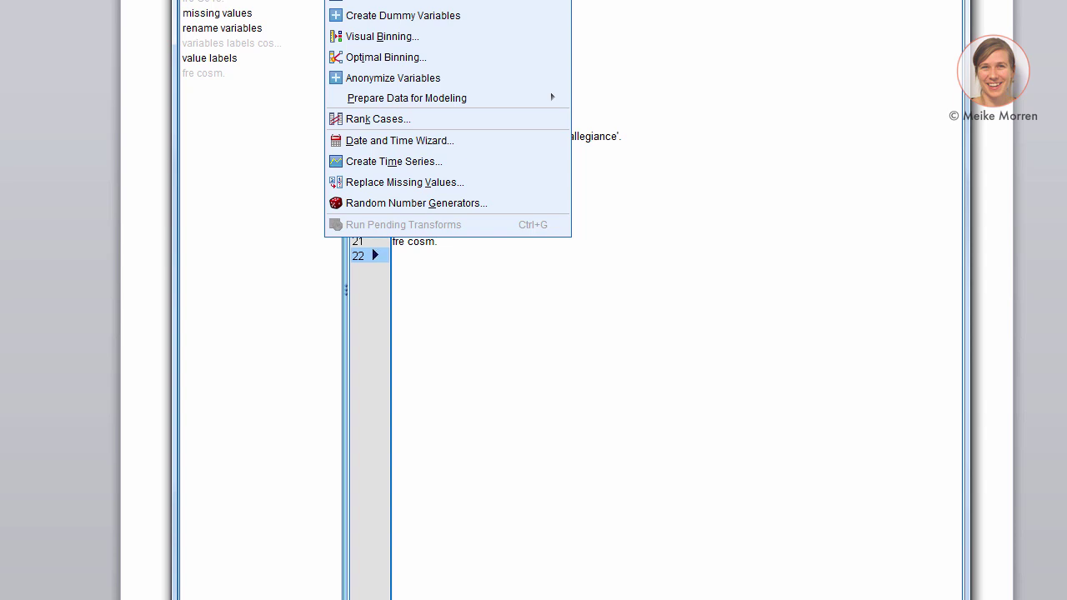
pyautogui.press('s')
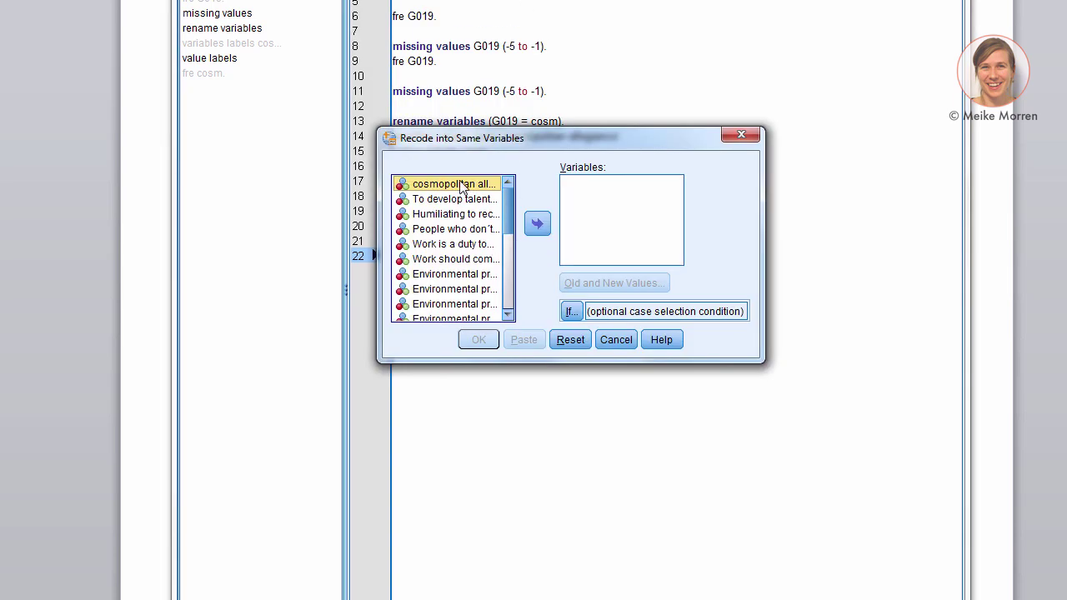
pyautogui.click(538, 225)
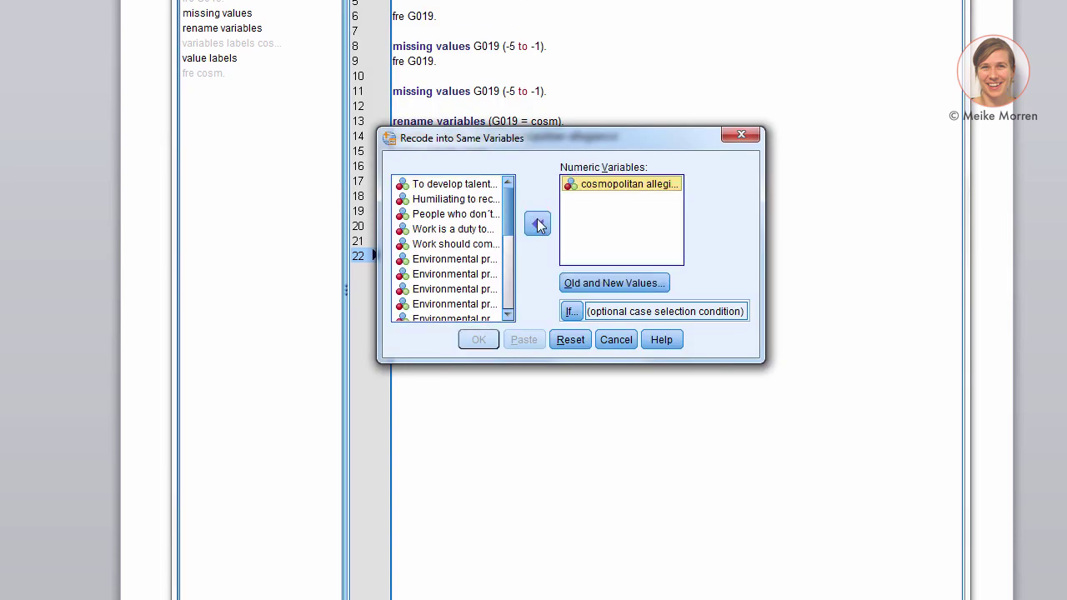
pyautogui.click(629, 285)
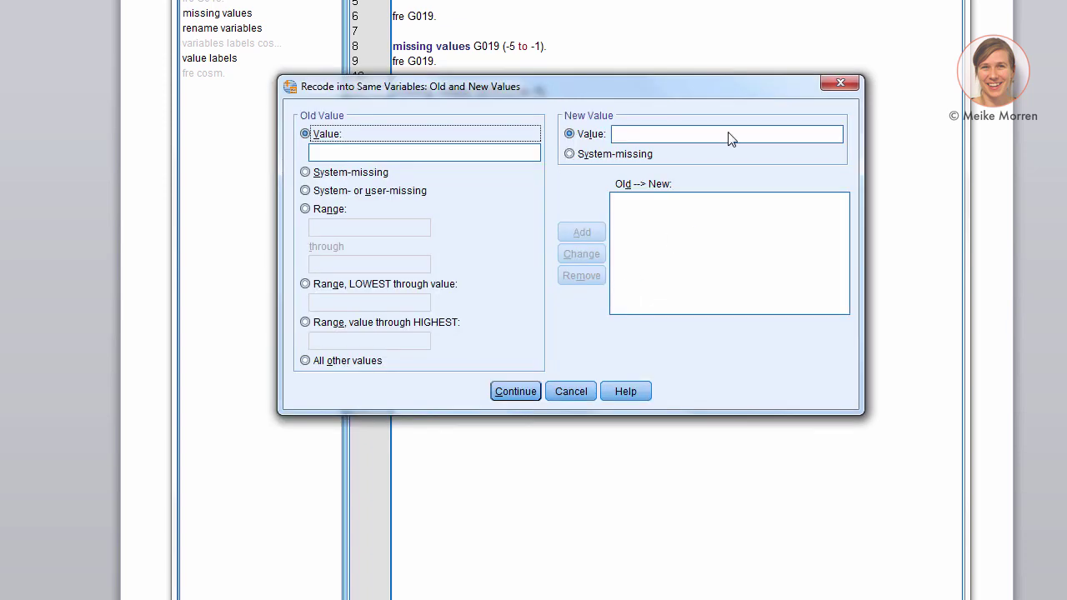
pyautogui.click(321, 154)
pyautogui.write('1')
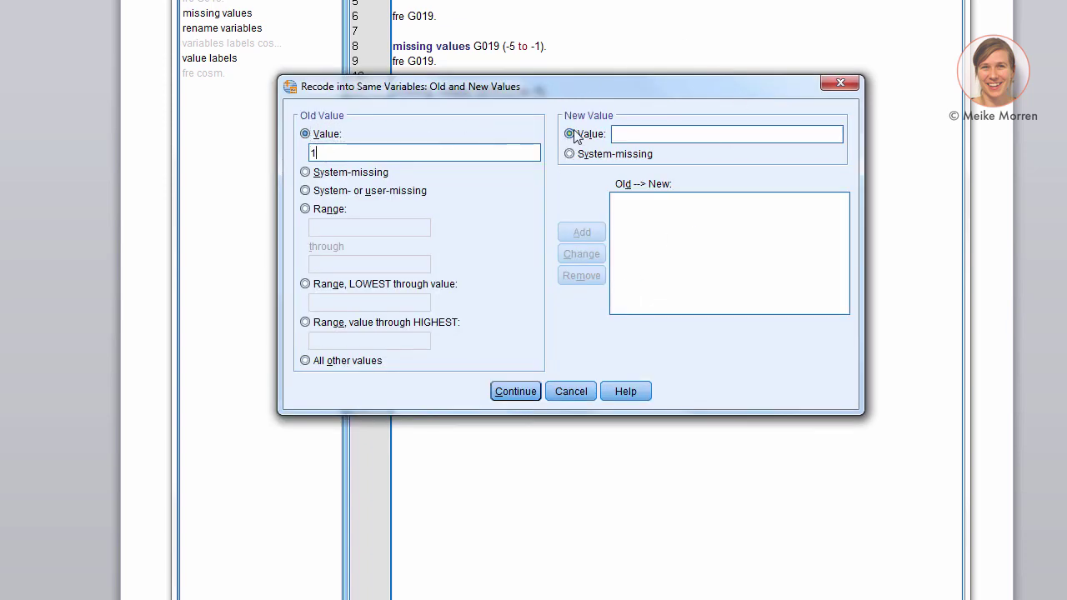
pyautogui.press('Tab')
pyautogui.write('4')
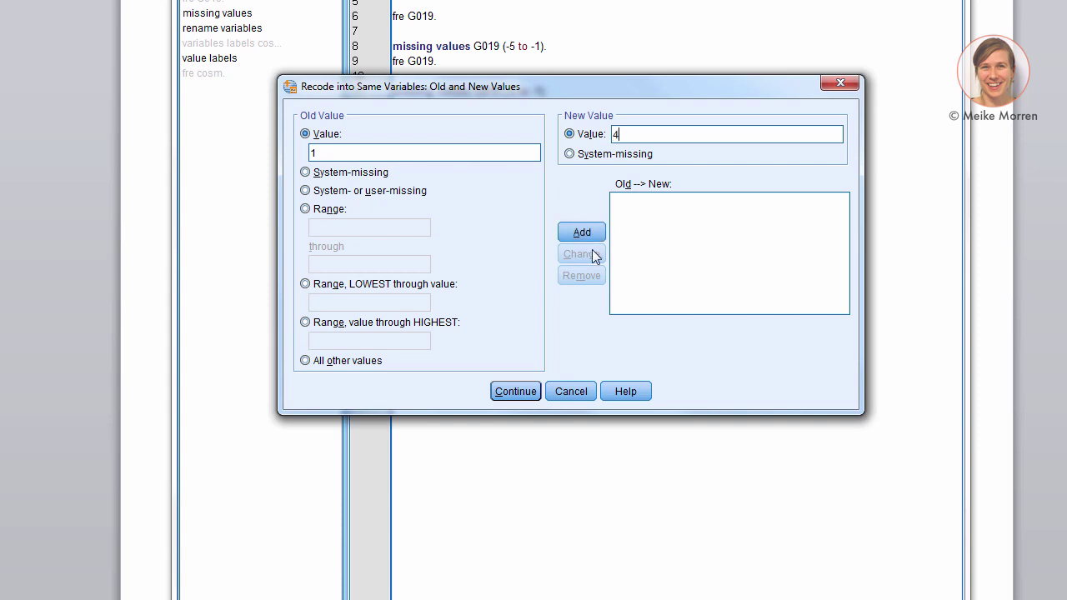
pyautogui.click(583, 233)
pyautogui.click(326, 150)
pyautogui.write('2')
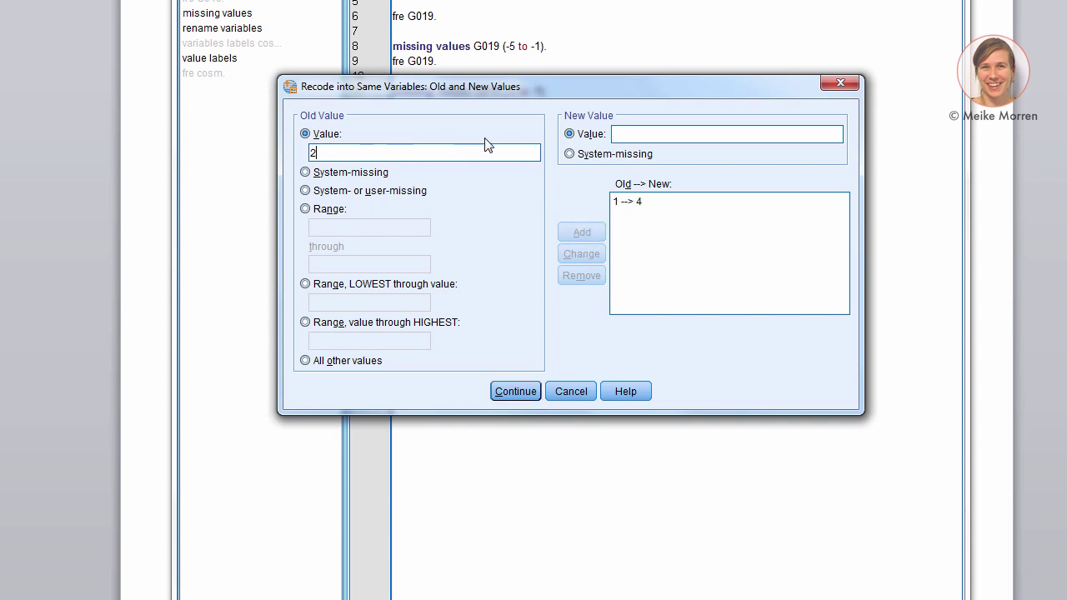
pyautogui.click(624, 132)
pyautogui.write('3')
pyautogui.click(583, 232)
# Step: Add the 4→1 and 3→2 mappings and run the reverse recode of cosm
pyautogui.click(339, 148)
pyautogui.write('4')
pyautogui.click(642, 134)
pyautogui.write('1')
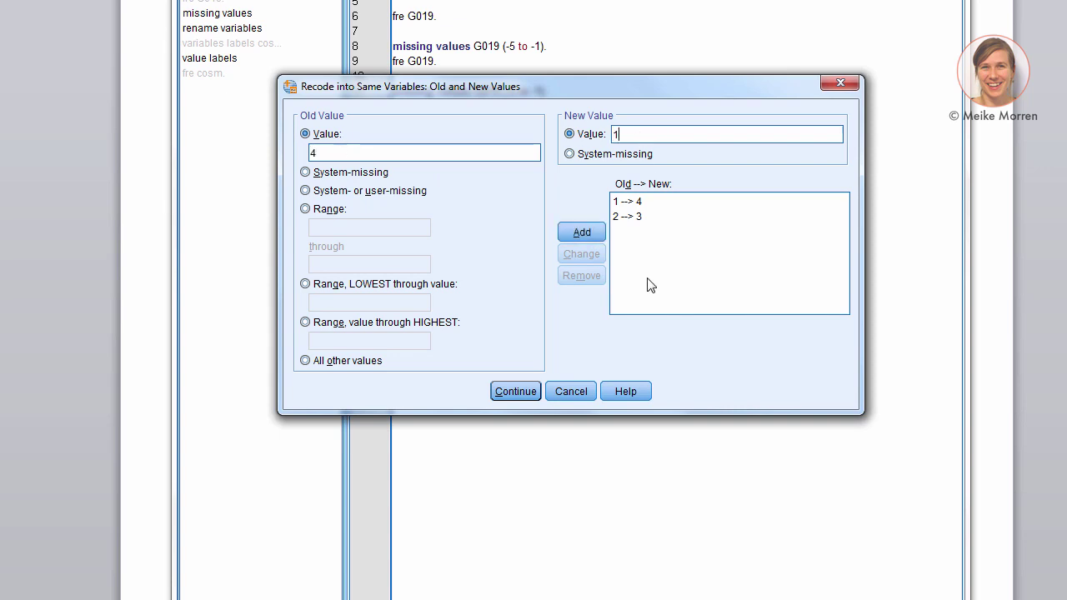
pyautogui.click(581, 233)
pyautogui.click(381, 150)
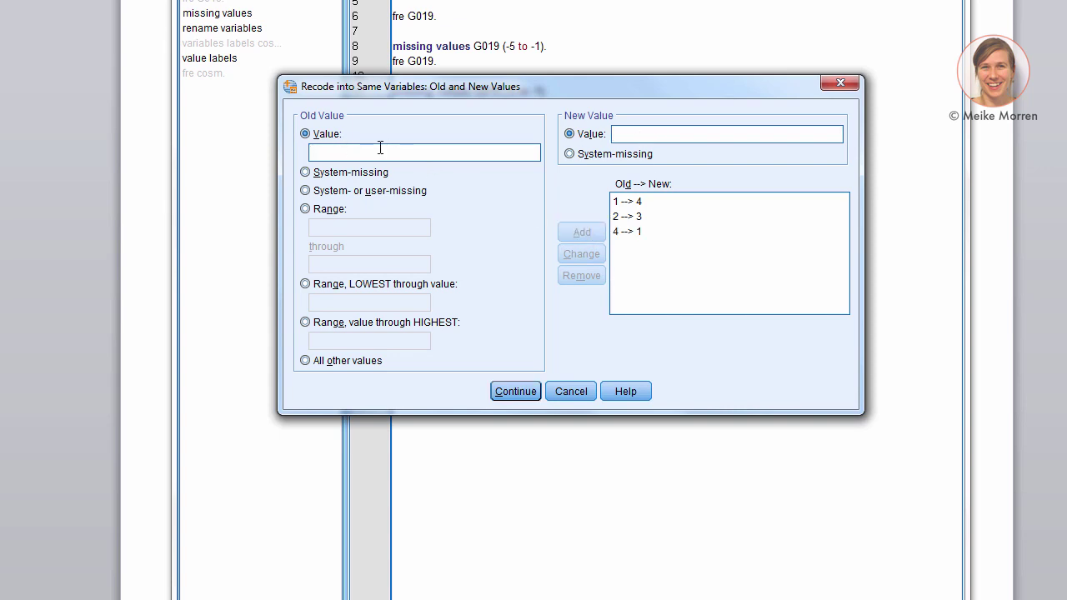
pyautogui.write('3')
pyautogui.click(614, 134)
pyautogui.write('2')
pyautogui.click(581, 232)
pyautogui.click(515, 391)
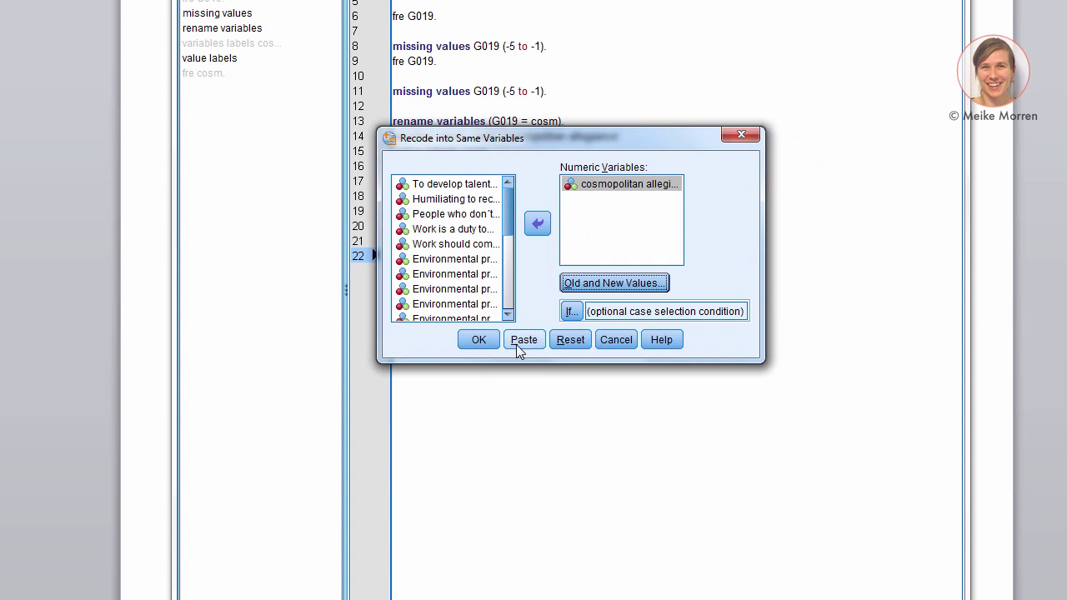
pyautogui.click(478, 341)
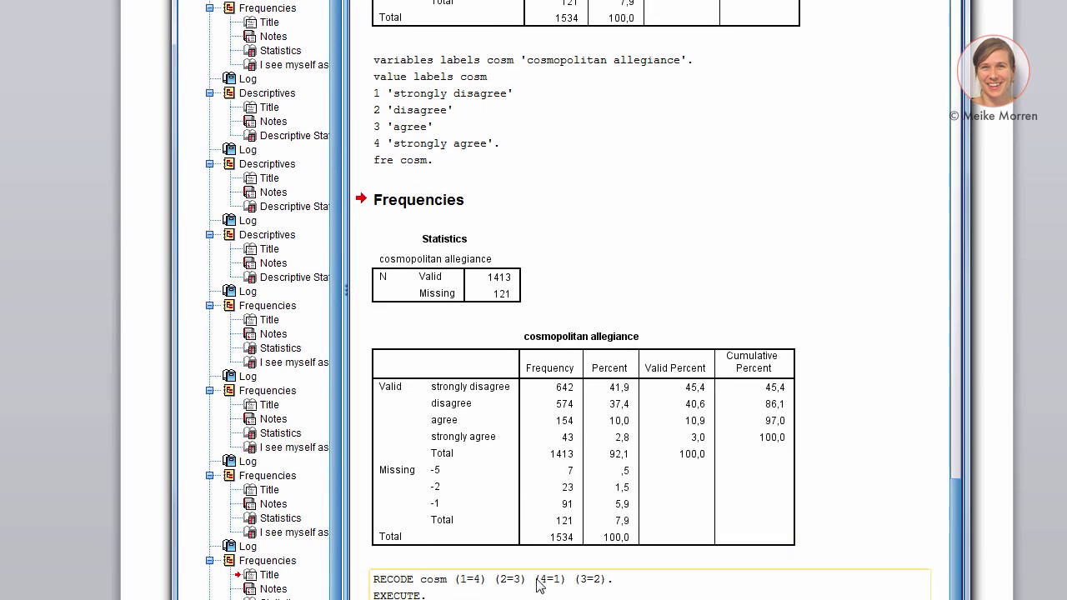
# Step: Rerun the fre cosm. frequency table from the Syntax Editor
pyautogui.hotkey('alt', 'Tab')
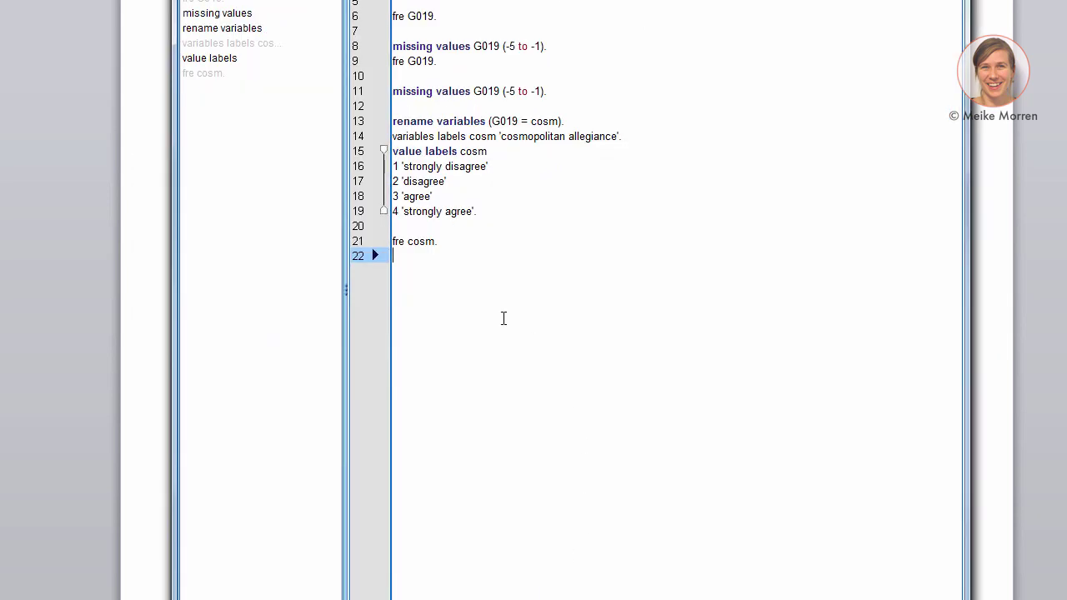
pyautogui.hotkey('shift', 'Up')
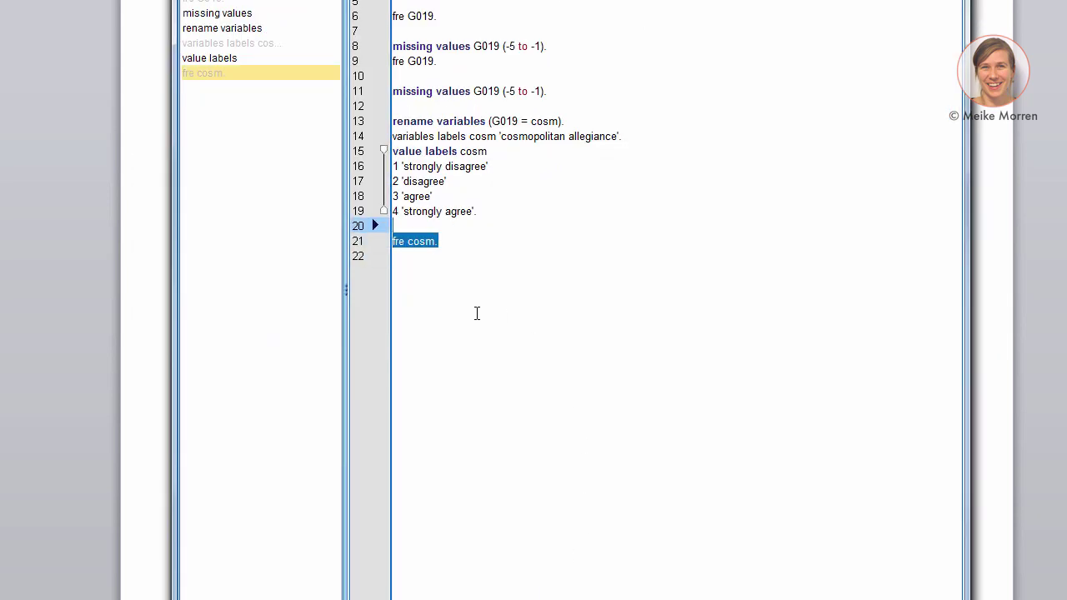
pyautogui.hotkey('ctrl', 'r')
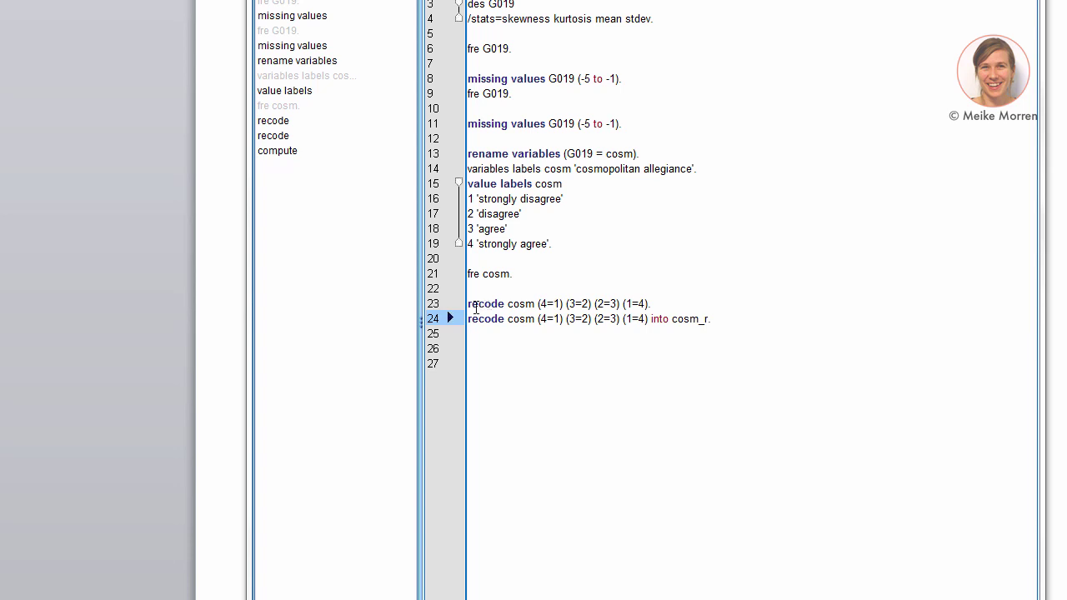
# Step: Select and run the syntax that recodes cosm into the new variable cosm_r
pyautogui.moveTo(470, 305); pyautogui.dragTo(655, 305)
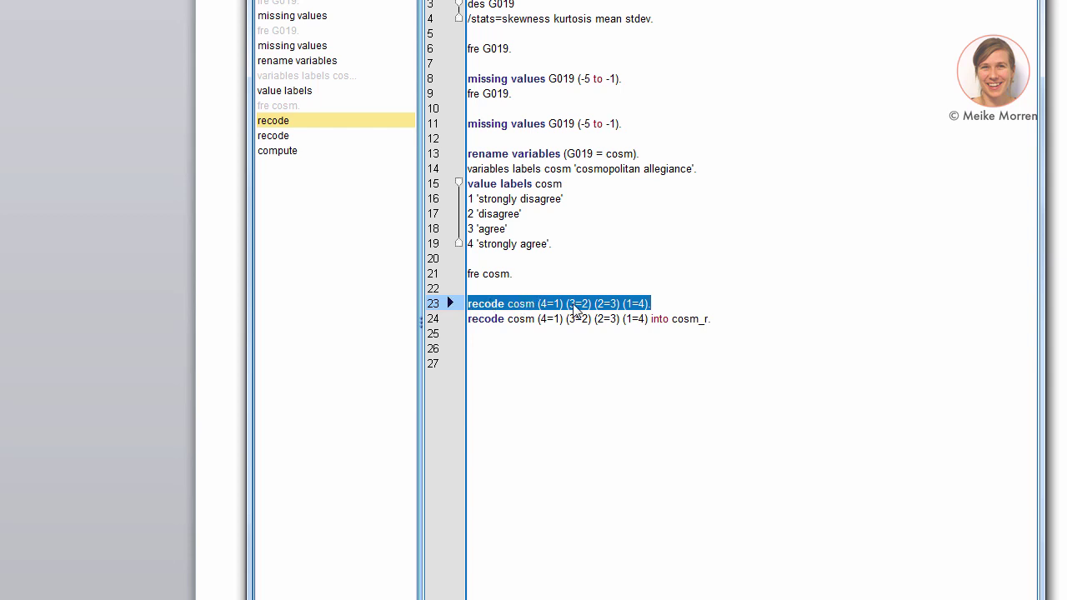
pyautogui.doubleClick(518, 319)
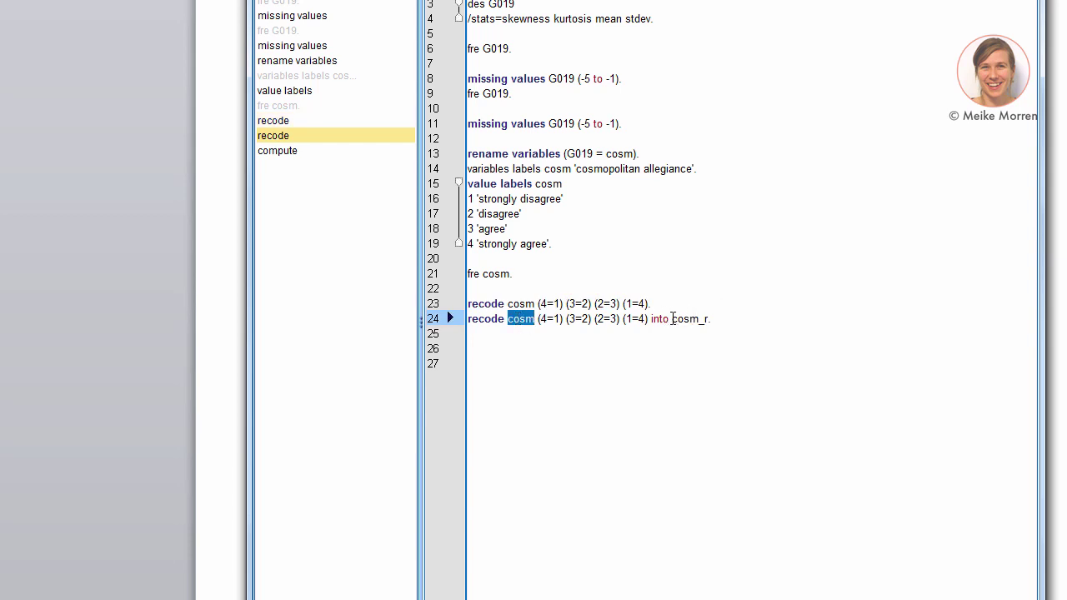
pyautogui.moveTo(672, 319); pyautogui.dragTo(708, 318)
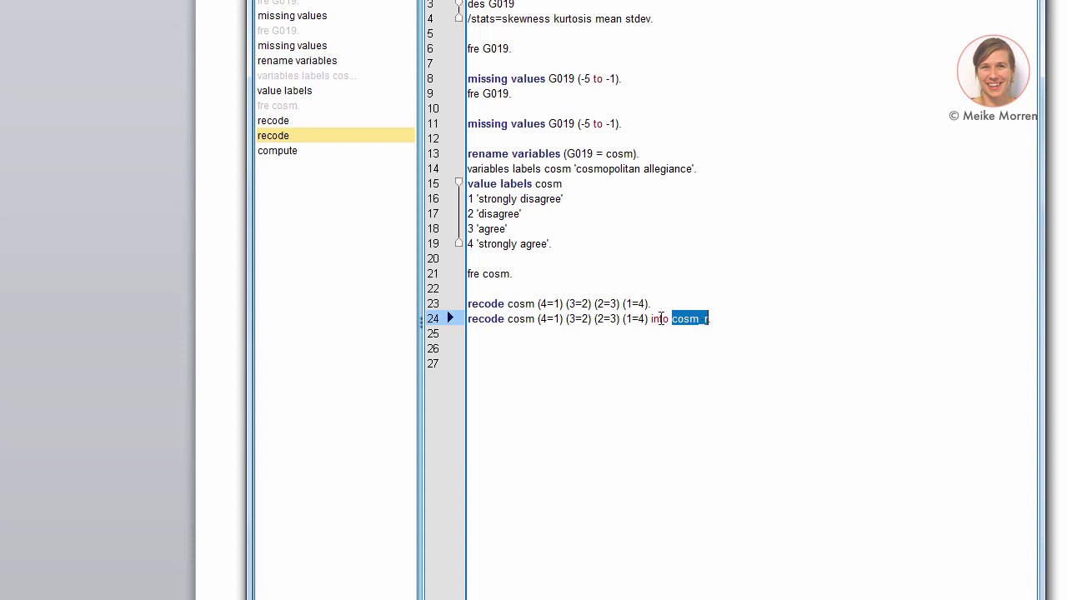
pyautogui.tripleClick(633, 322)
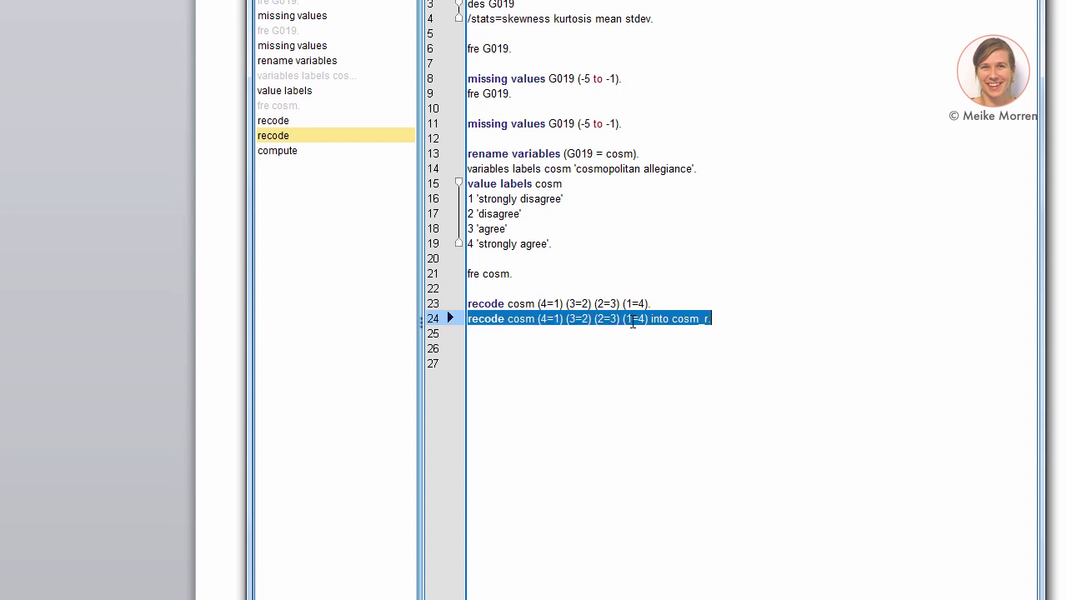
pyautogui.hotkey('ctrl', 'r')
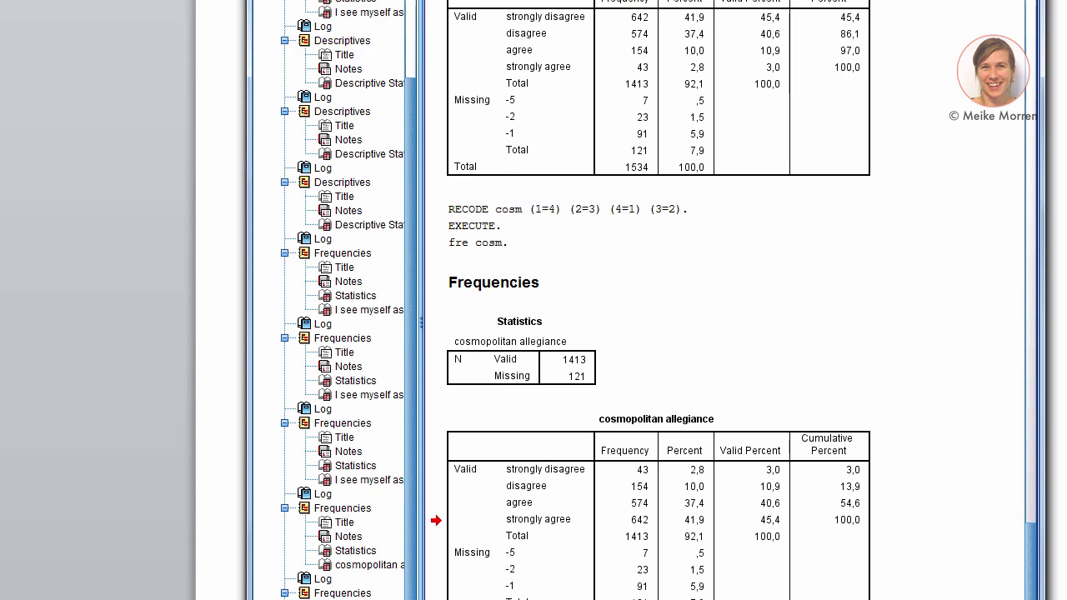
# Step: Check the new cosm_r variable in the Data Editor's variable list
pyautogui.click(75, 589)
pyautogui.press('Up')
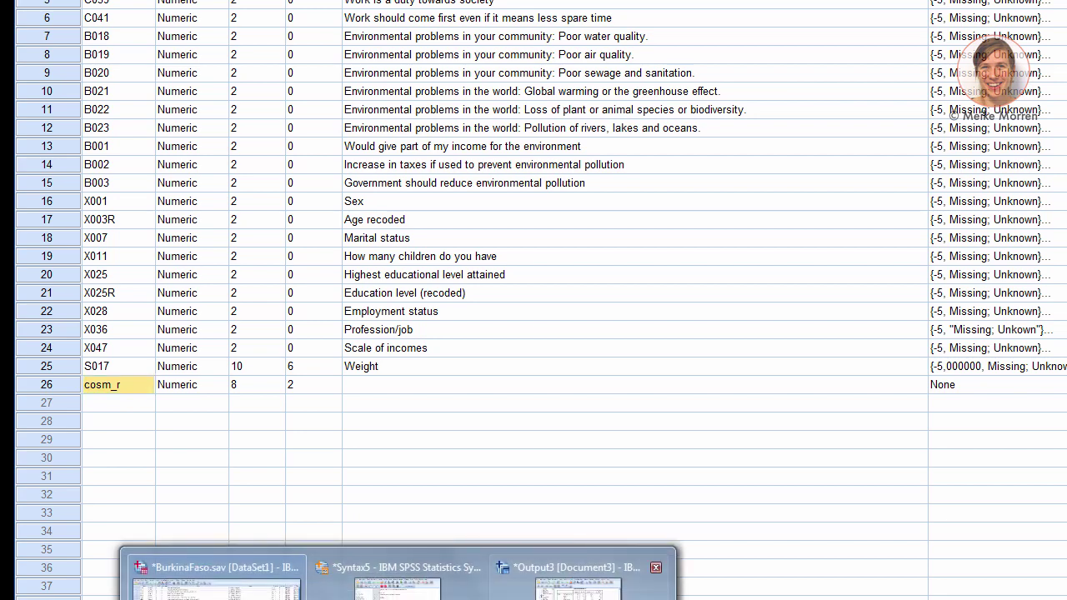
pyautogui.click(584, 582)
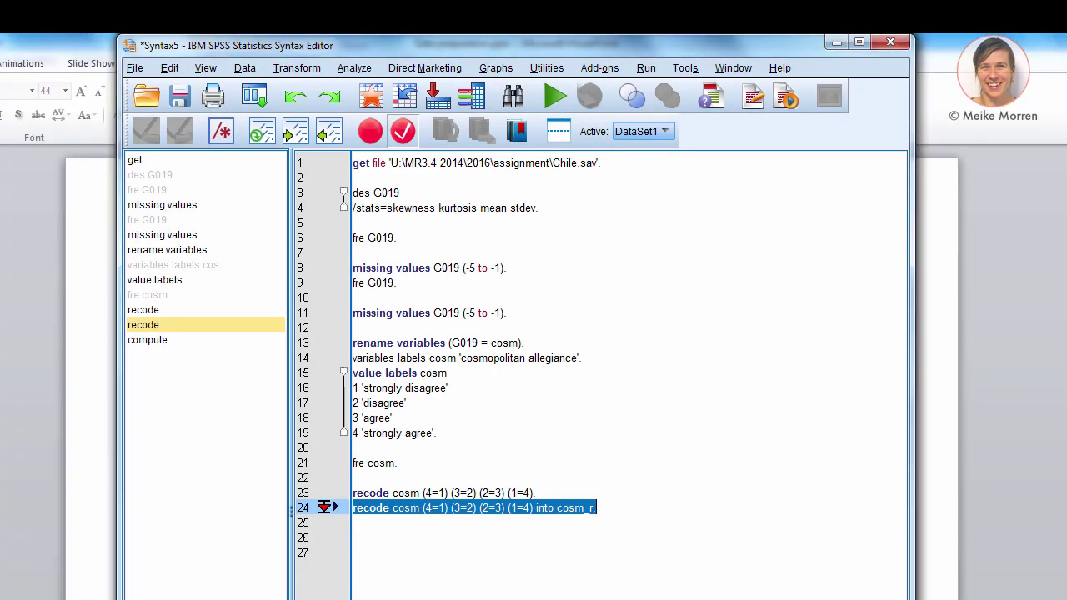
# Step: Open Compute Variable with target meanWTP and the MEAN expression selected
pyautogui.click(308, 71)
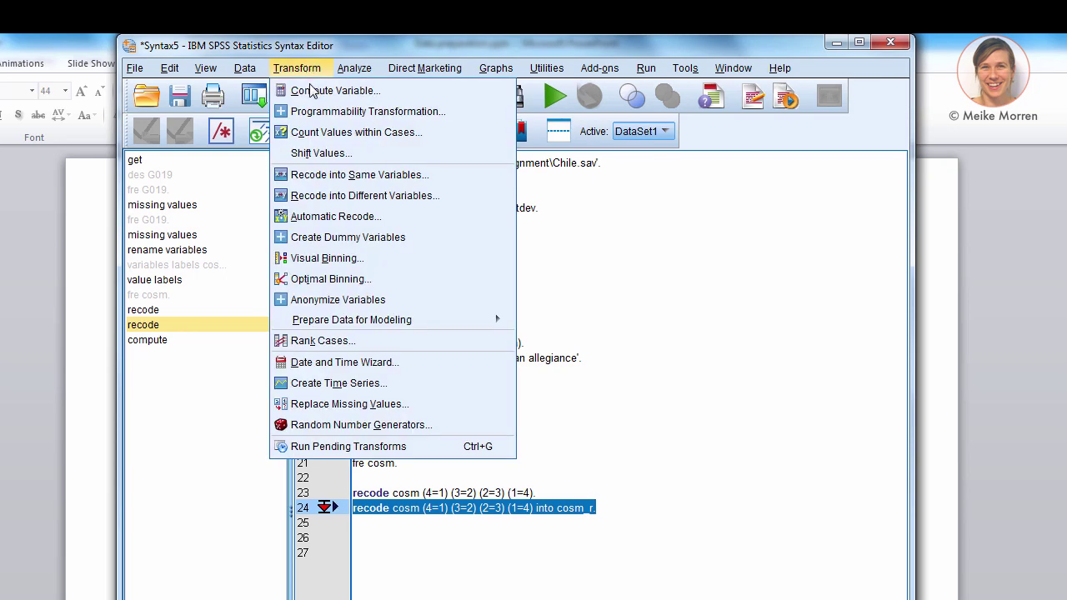
pyautogui.click(313, 92)
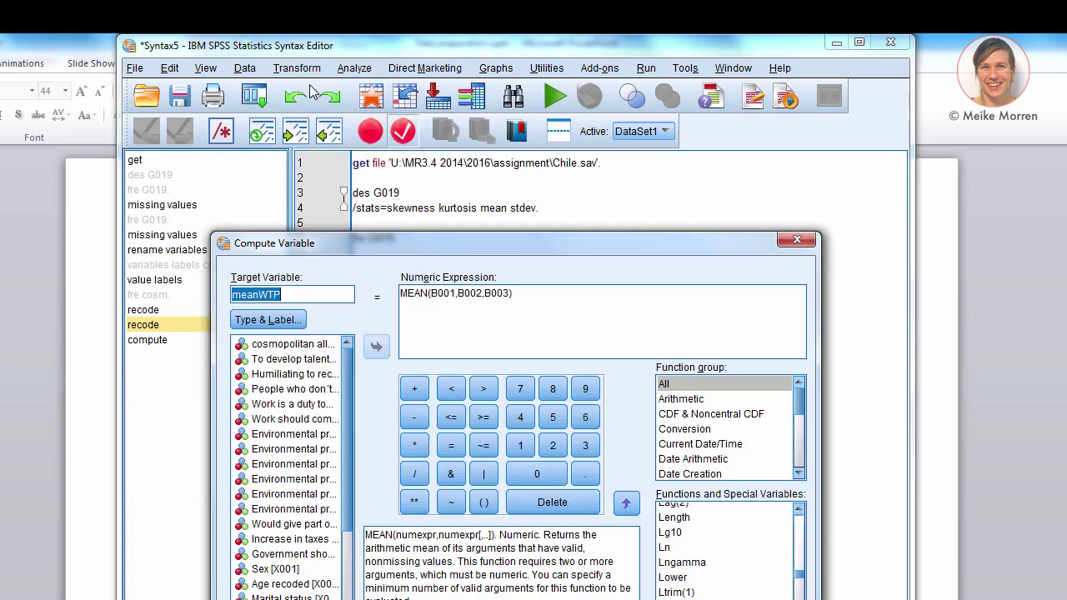
pyautogui.click(298, 295)
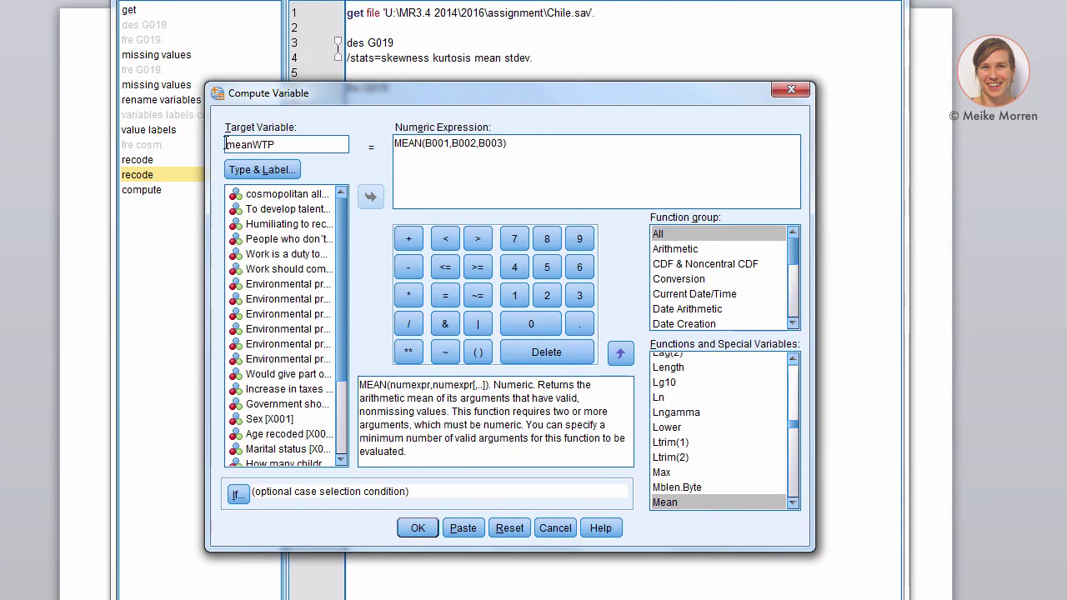
pyautogui.moveTo(233, 295); pyautogui.dragTo(281, 295)
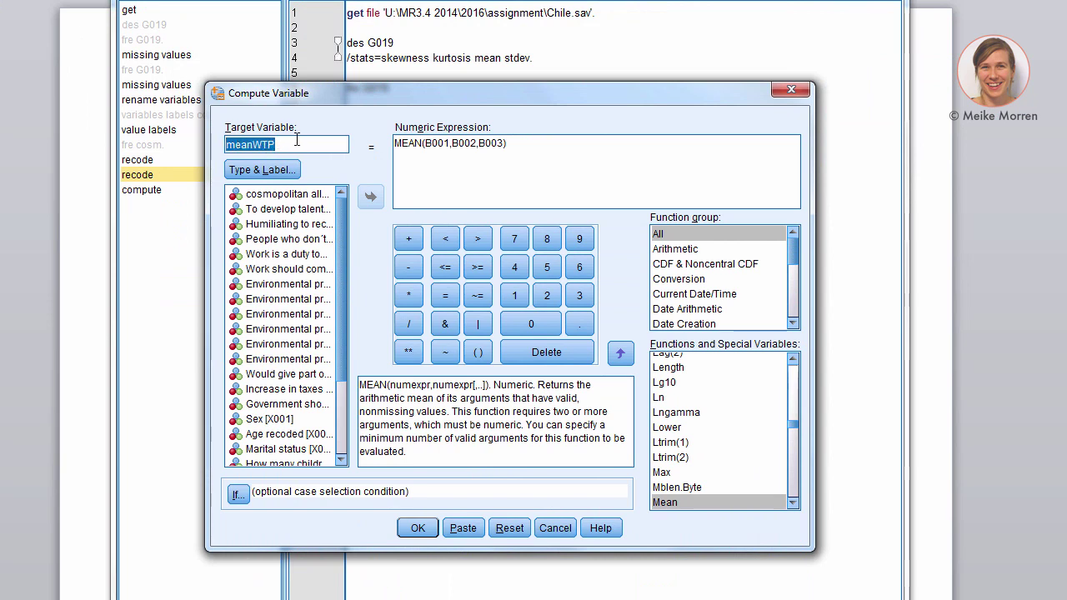
pyautogui.click(256, 144)
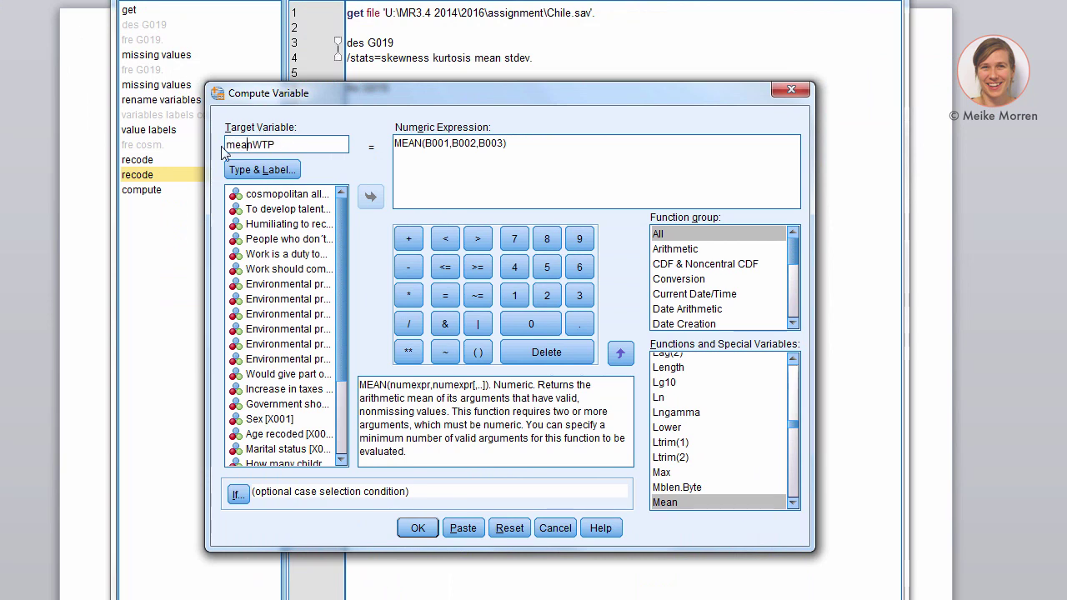
pyautogui.moveTo(252, 145); pyautogui.dragTo(276, 145)
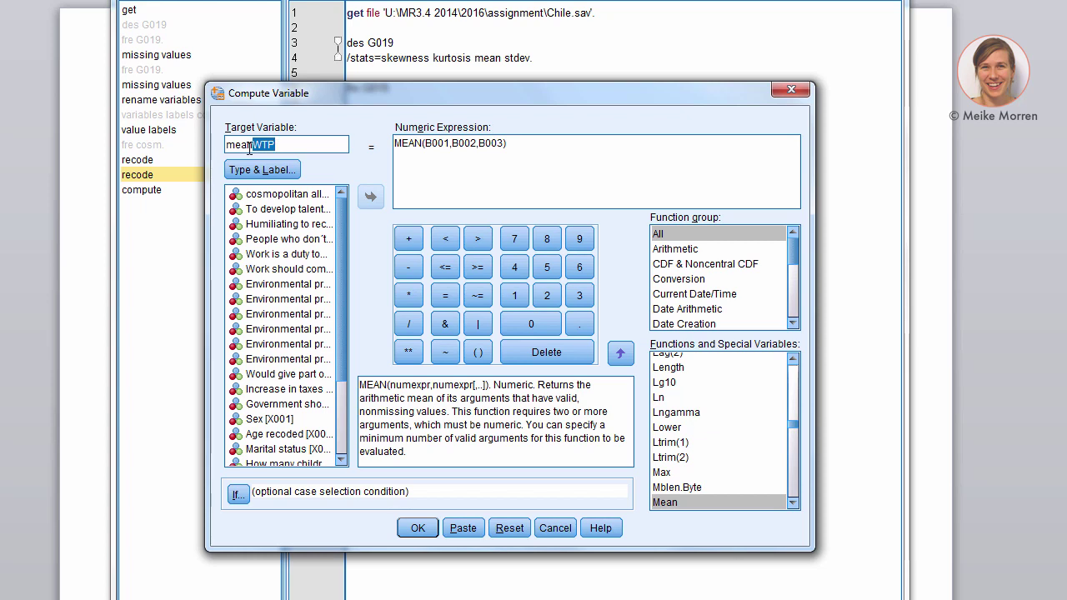
pyautogui.click(397, 144)
pyautogui.moveTo(397, 143); pyautogui.dragTo(419, 147)
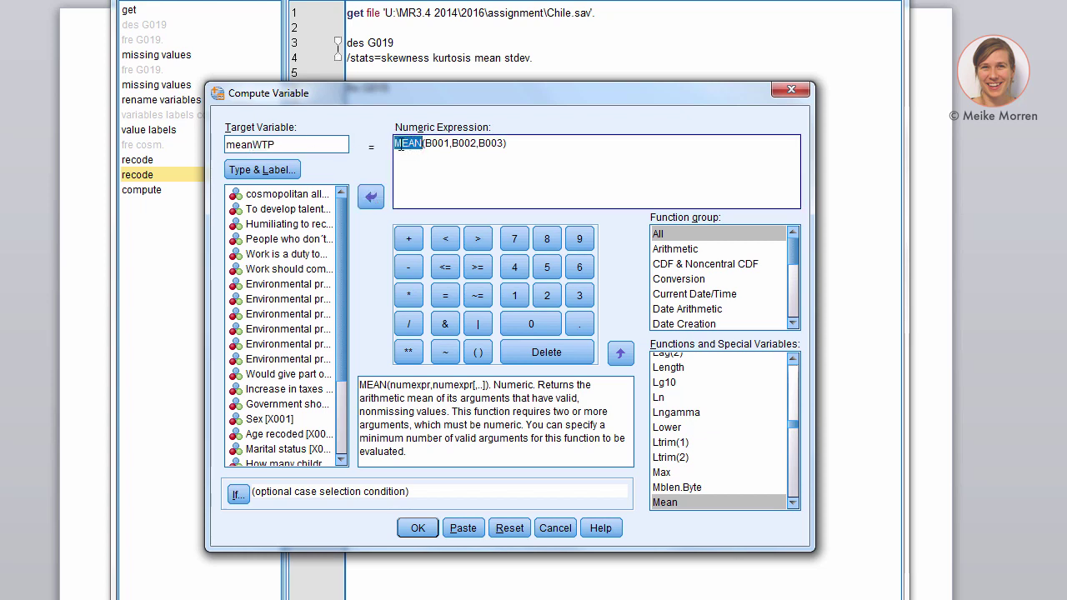
# Step: Insert the Mean function, tidy the expression to MEAN(B001,B002,B003), and confirm computing meanWTP
pyautogui.click(677, 238)
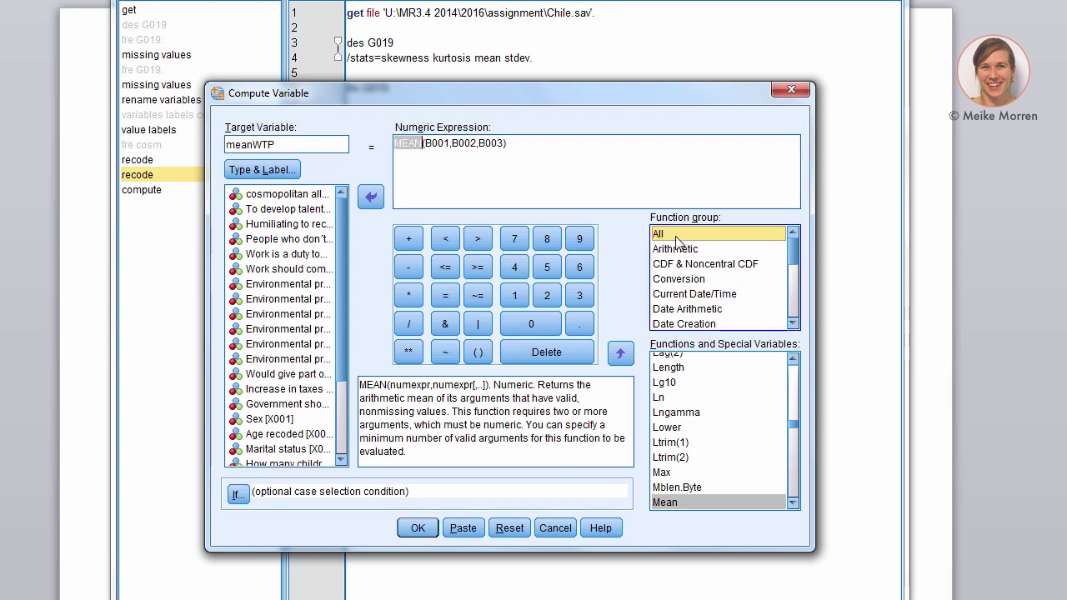
pyautogui.click(702, 503)
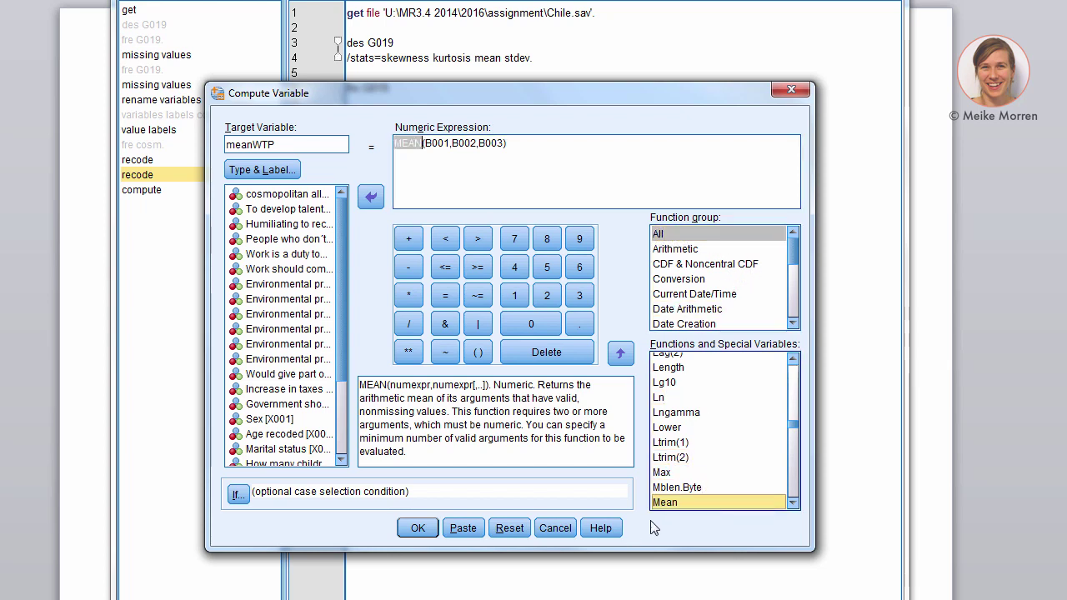
pyautogui.click(620, 354)
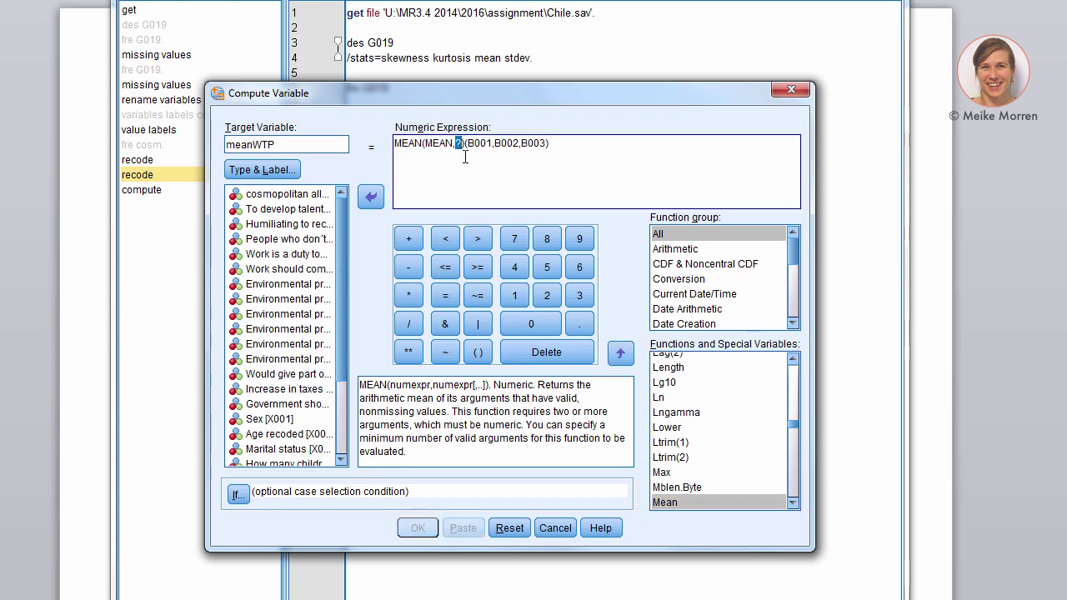
pyautogui.moveTo(465, 145); pyautogui.dragTo(426, 145)
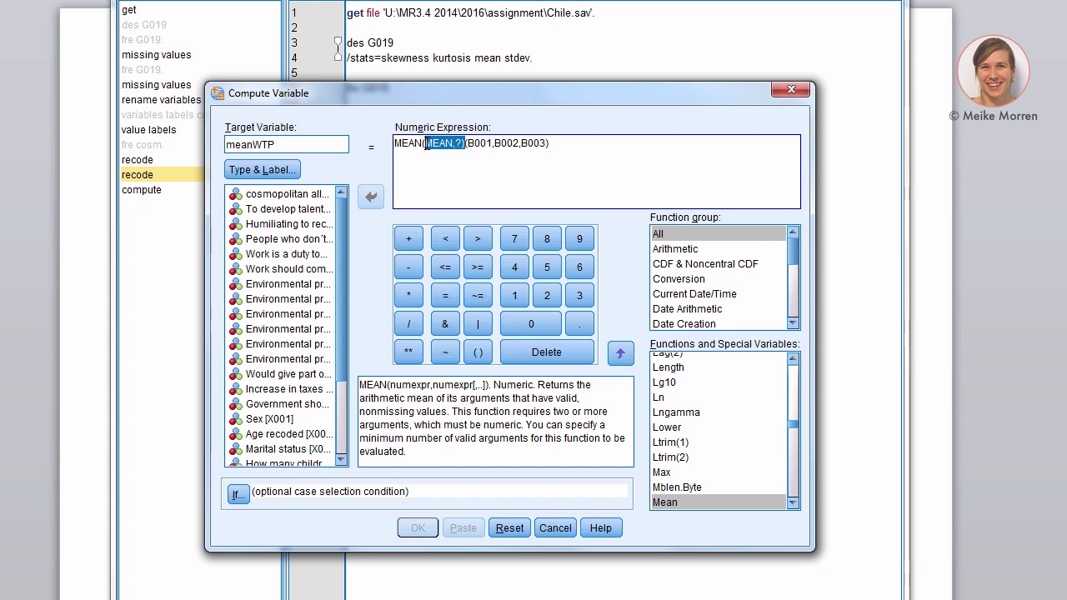
pyautogui.press('Delete')
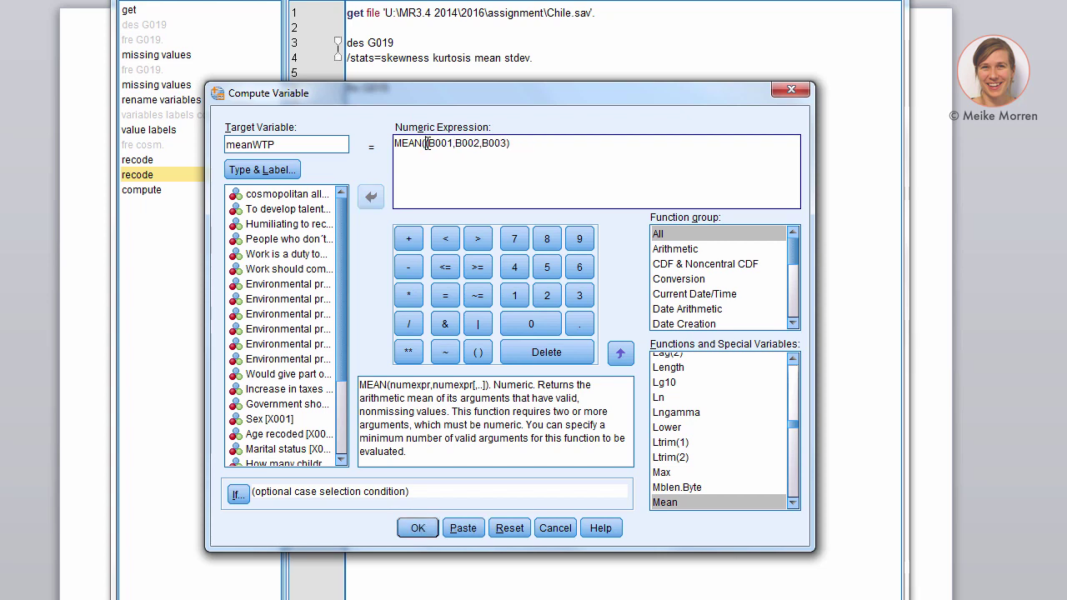
pyautogui.press('Delete')
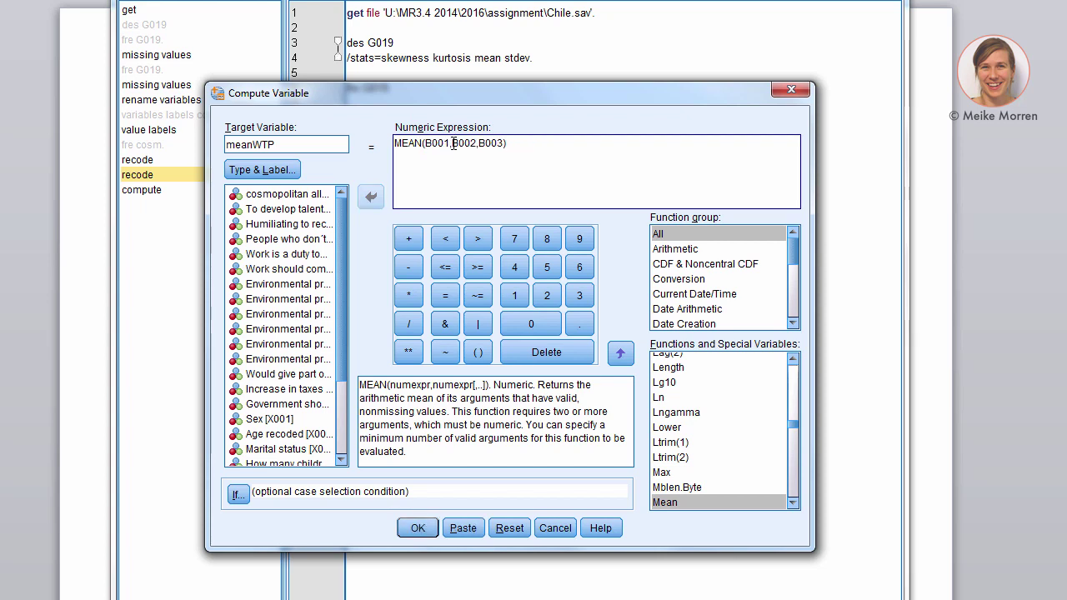
pyautogui.moveTo(341, 205); pyautogui.dragTo(342, 250)
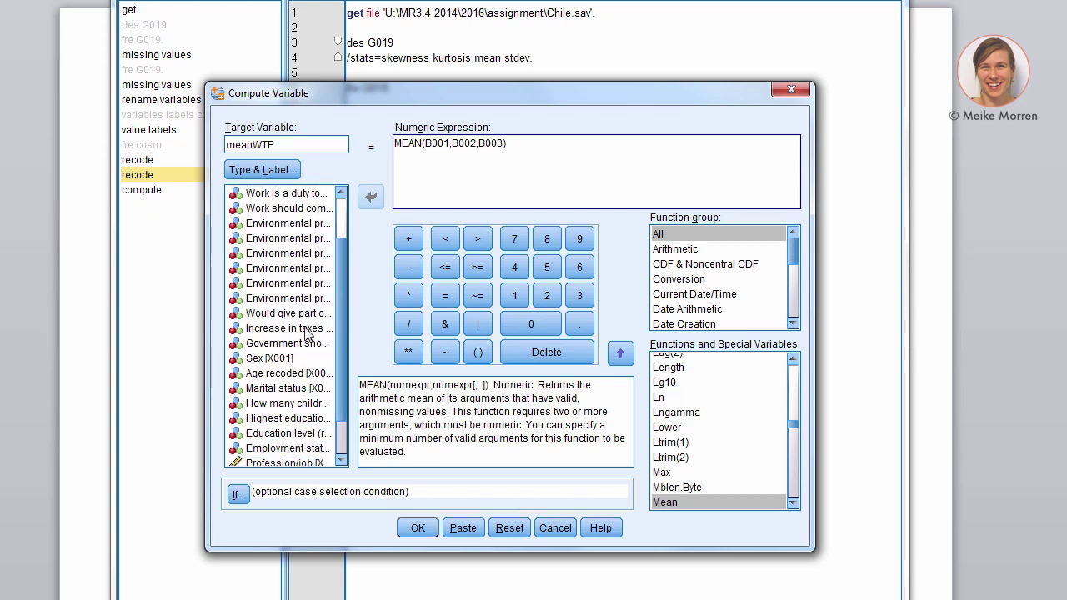
pyautogui.scroll(2, 307, 334)
pyautogui.click(300, 286)
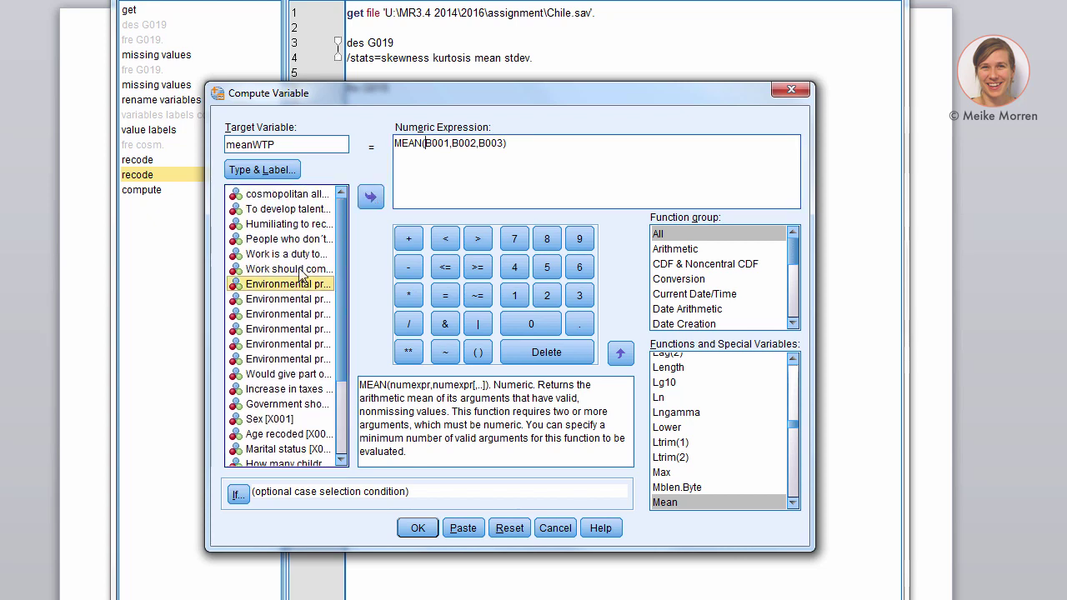
pyautogui.click(371, 196)
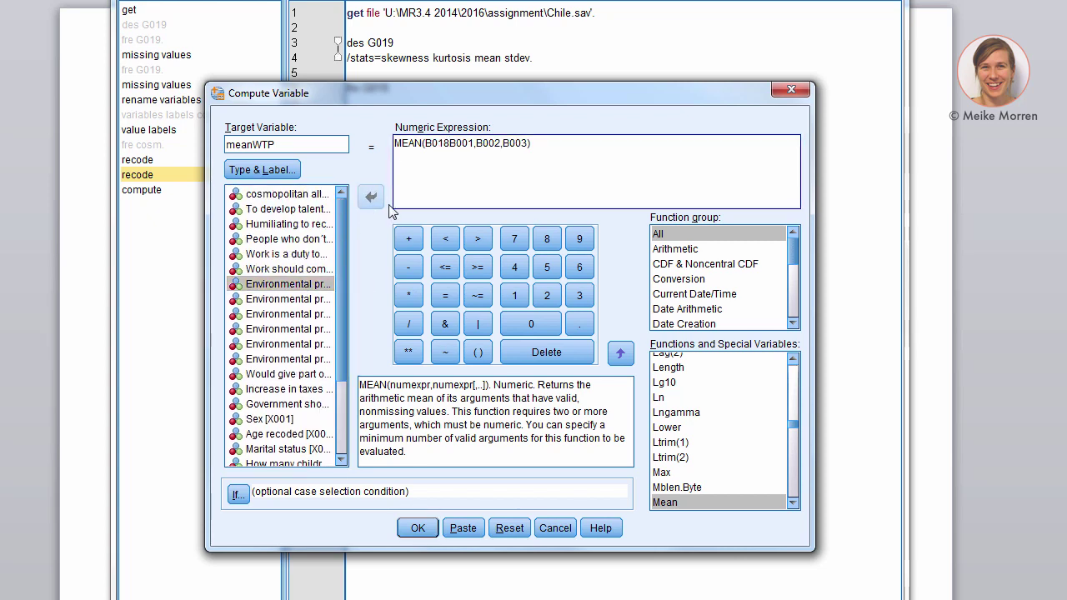
pyautogui.press('BackSpace')
pyautogui.press('BackSpace')
pyautogui.press('BackSpace')
pyautogui.press('BackSpace')
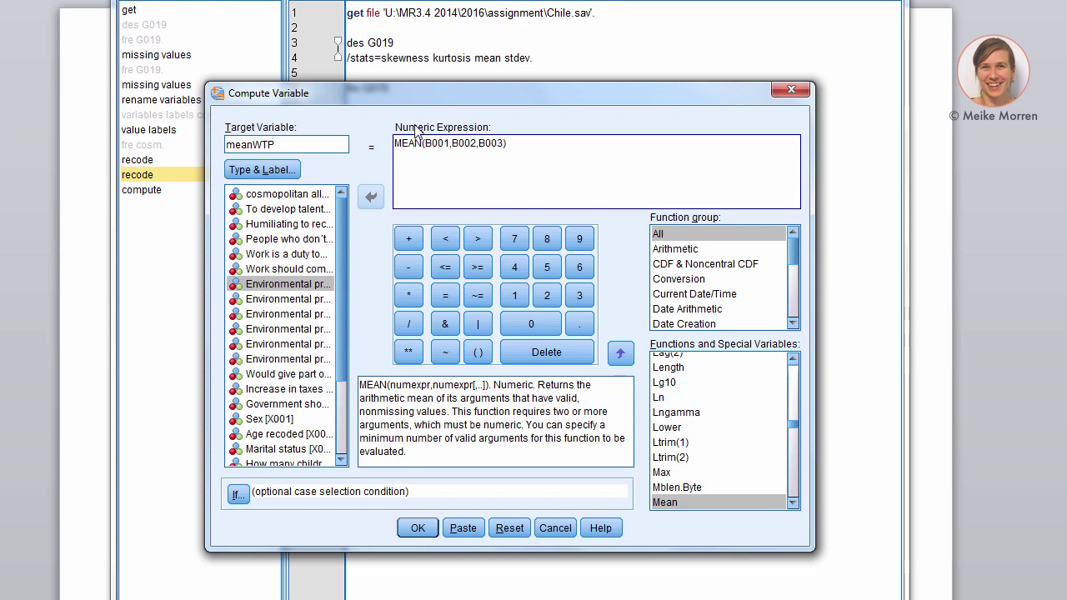
pyautogui.click(420, 529)
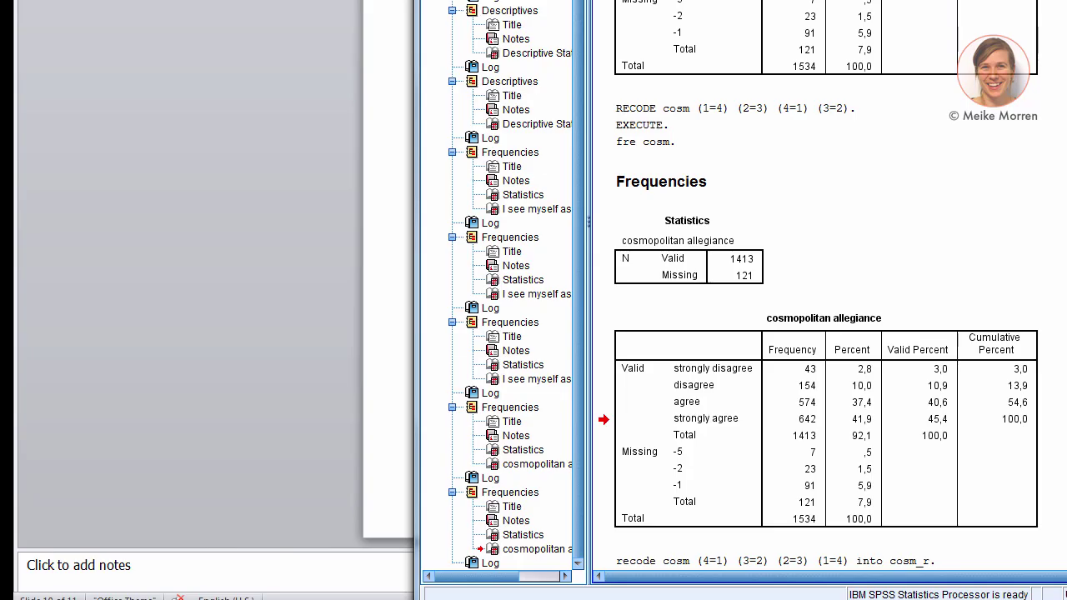
# Step: Check the new meanWTP variable in the Data Editor
pyautogui.moveTo(271, 518)
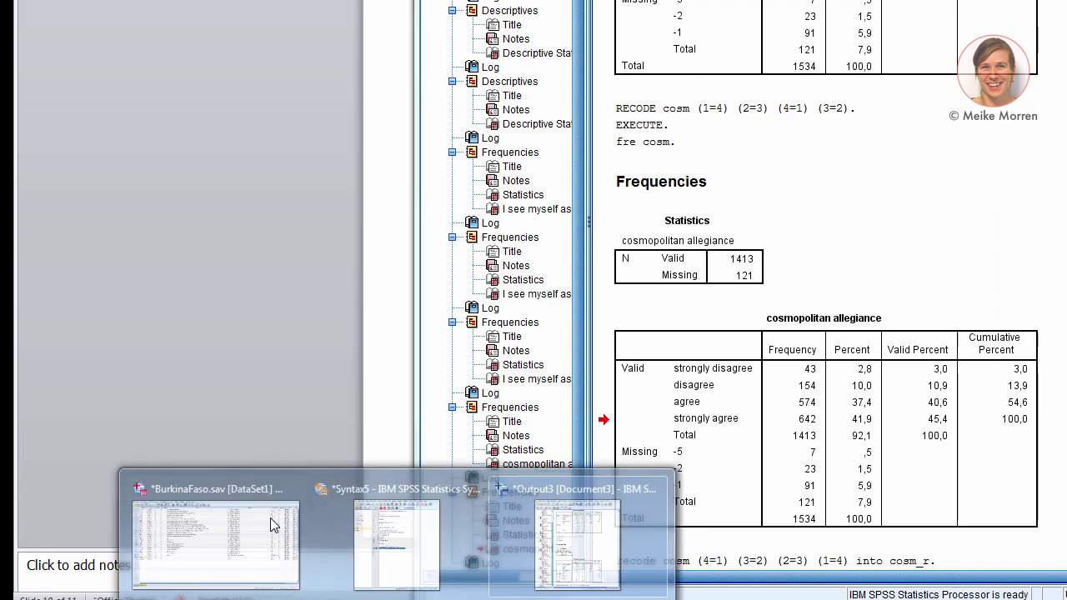
pyautogui.click(238, 560)
pyautogui.click(106, 324)
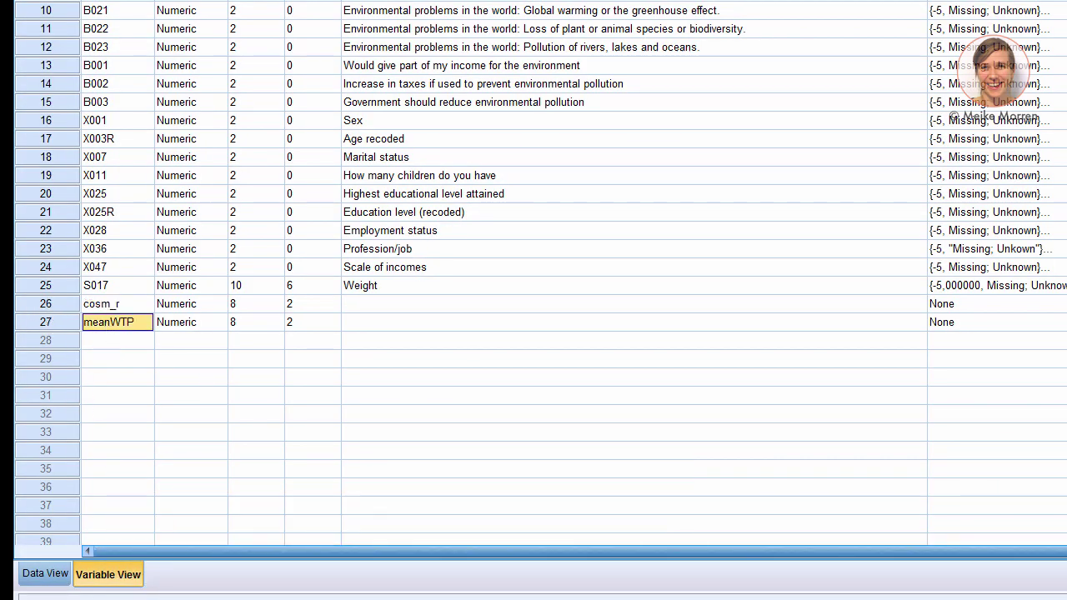
pyautogui.moveTo(387, 596)
pyautogui.click(369, 543)
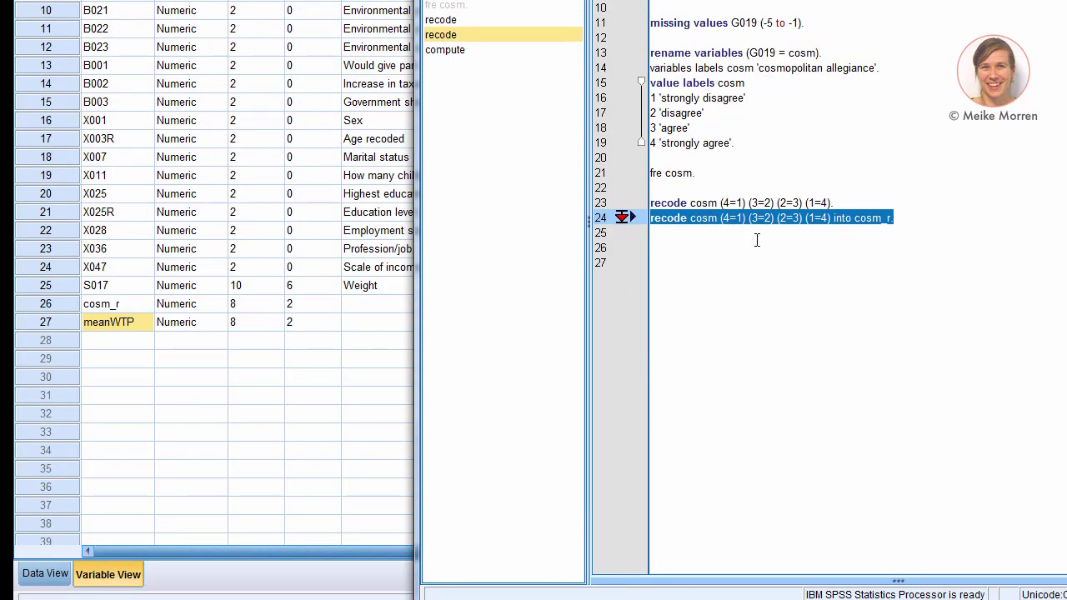
# Step: Write and run compute WTP = mean(B001, B002, B003). in the syntax, then inspect WTP
pyautogui.hotkey('ctrl', 'r')
pyautogui.write('co')
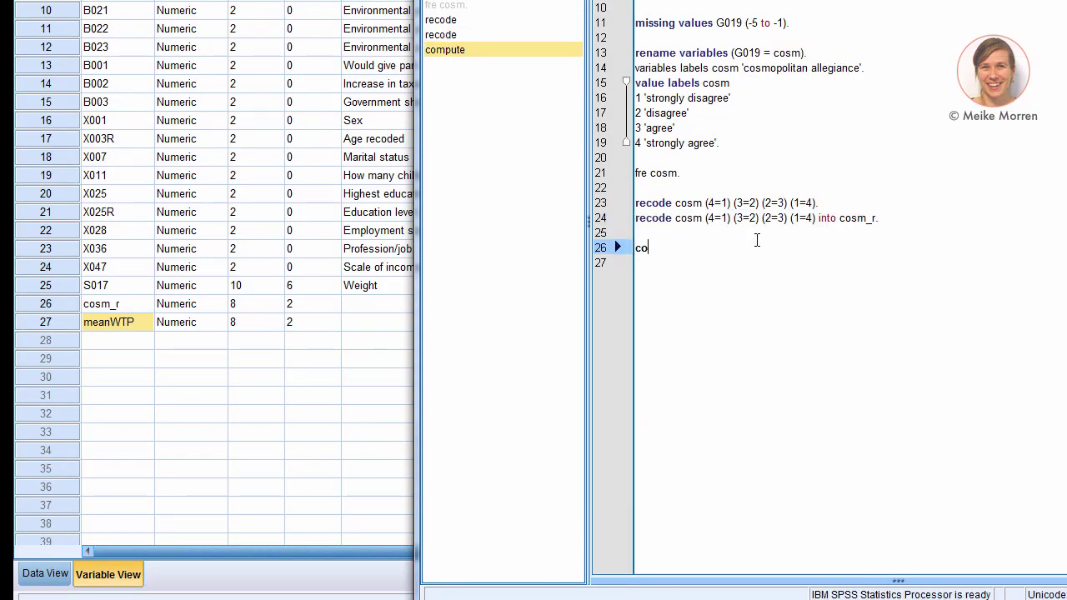
pyautogui.write('mpute')
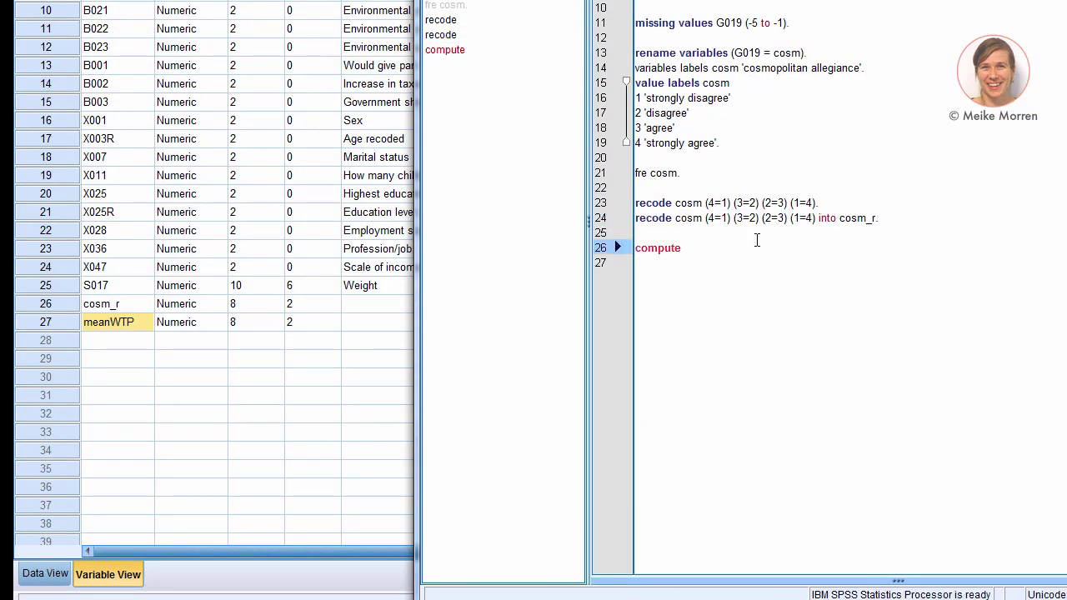
pyautogui.write(' g')
pyautogui.press('BackSpace')
pyautogui.press('Escape')
pyautogui.write('WTP m')
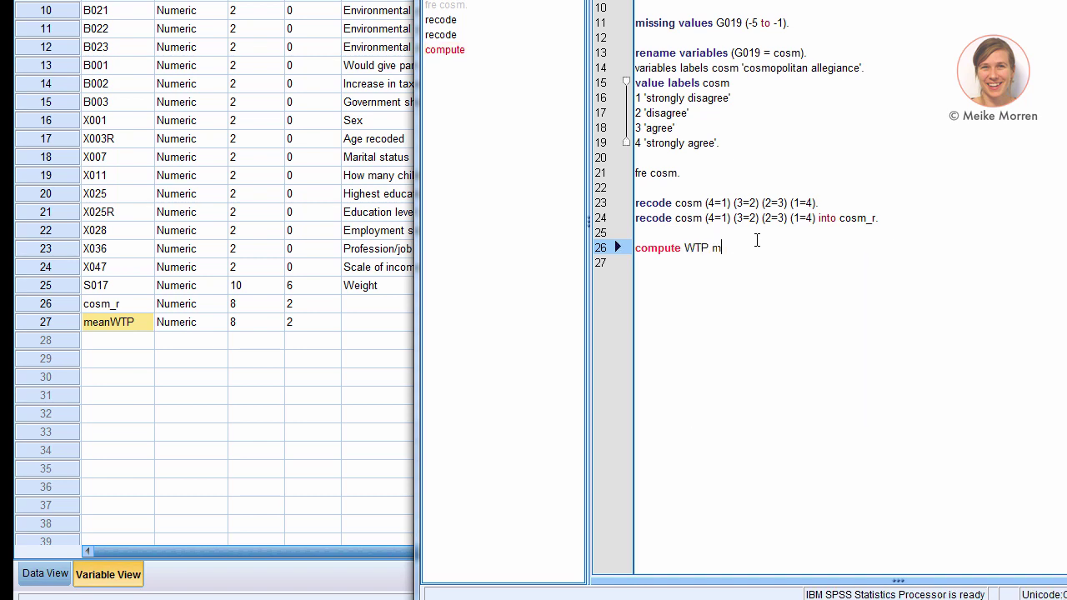
pyautogui.press('BackSpace')
pyautogui.write('= mean(B001, B002, B003).')
pyautogui.hotkey('ctrl', 'r')
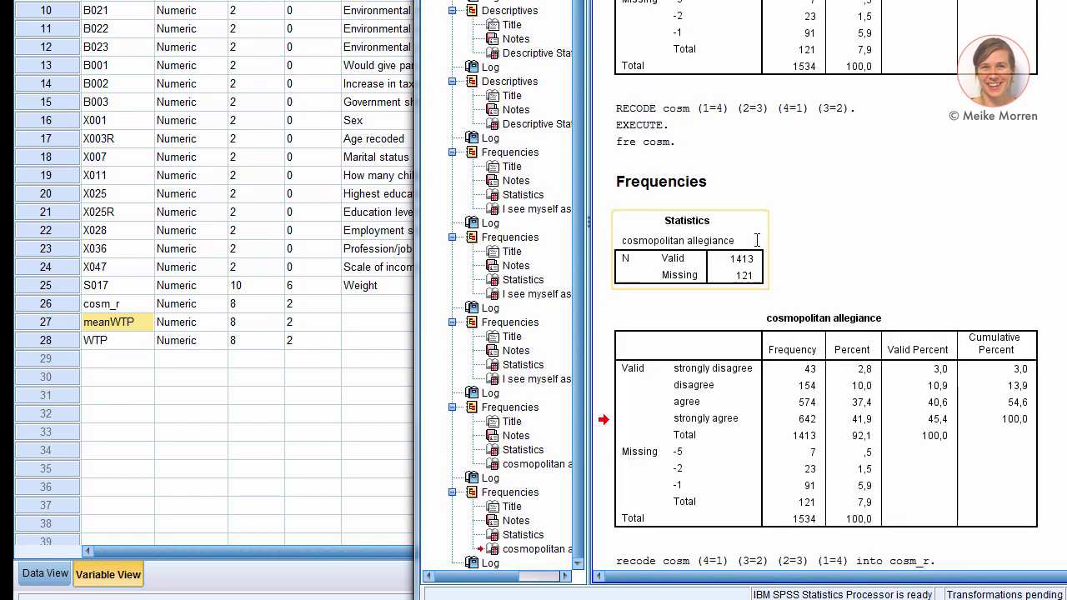
pyautogui.click(95, 342)
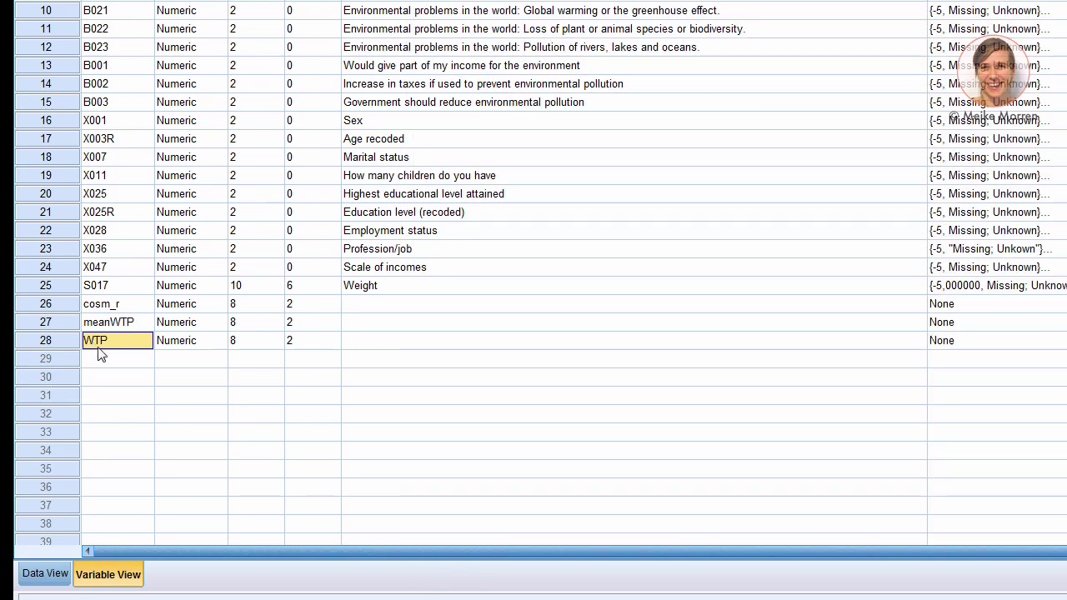
pyautogui.hotkey('alt', 'Tab')
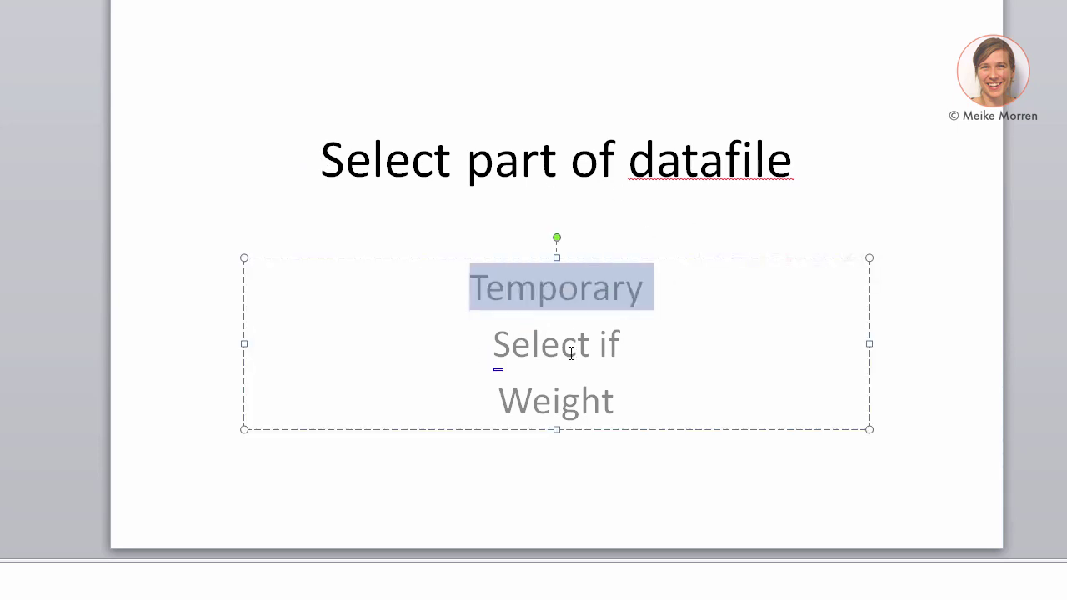
# Step: Highlight the word Weight on the PowerPoint slide, then return to SPSS
pyautogui.click(498, 399)
pyautogui.moveTo(498, 399); pyautogui.dragTo(617, 398)
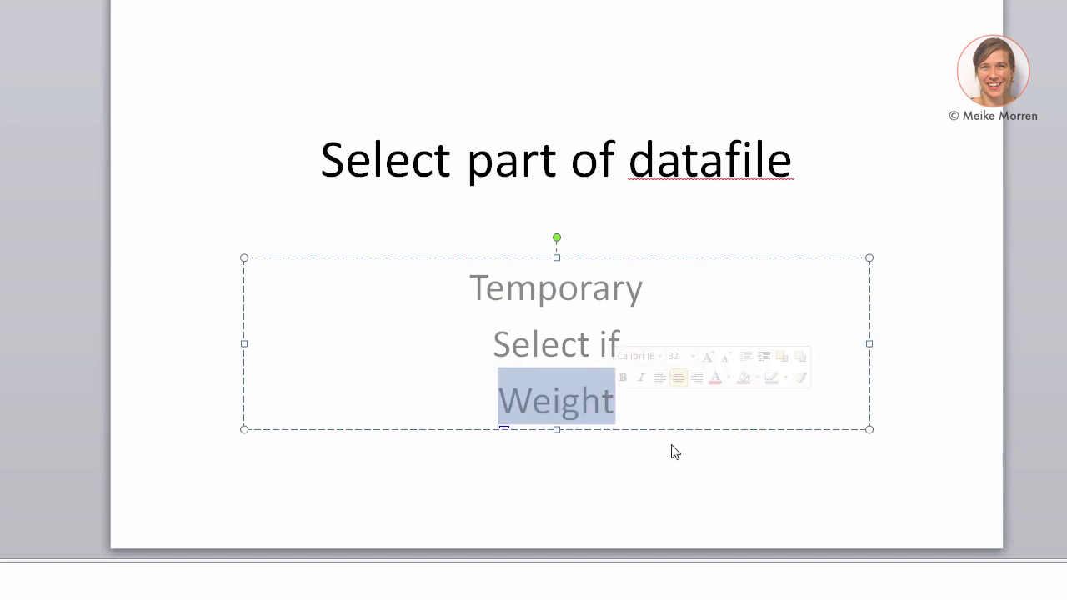
pyautogui.hotkey('alt', 'Tab')
pyautogui.hotkey('alt', 'Tab')
pyautogui.hotkey('alt', 'Tab')
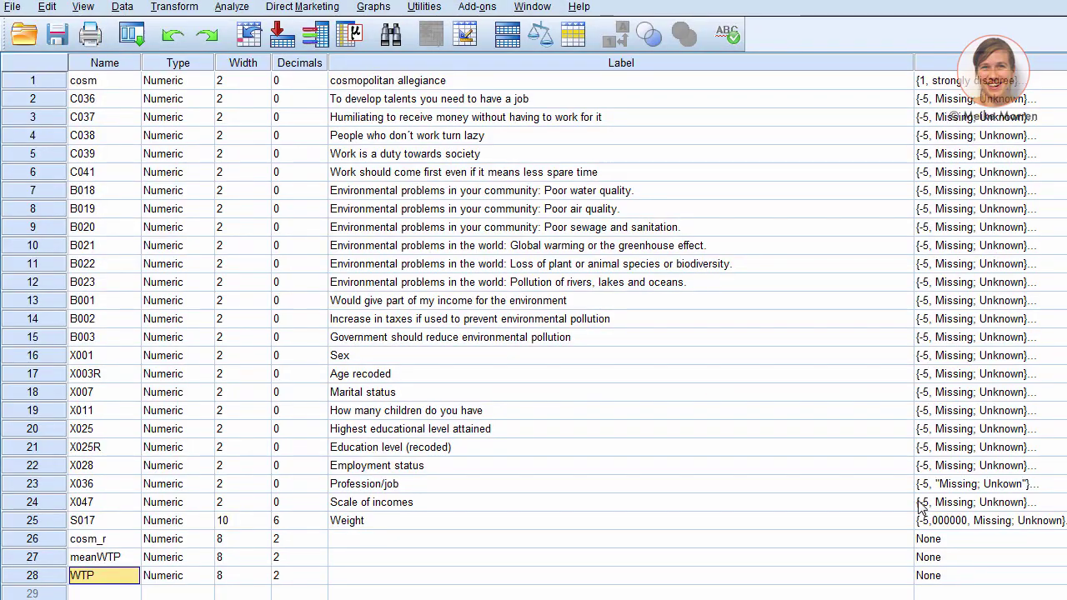
# Step: Select Cases with the condition X001 = 1, creating a filter
pyautogui.click(123, 8)
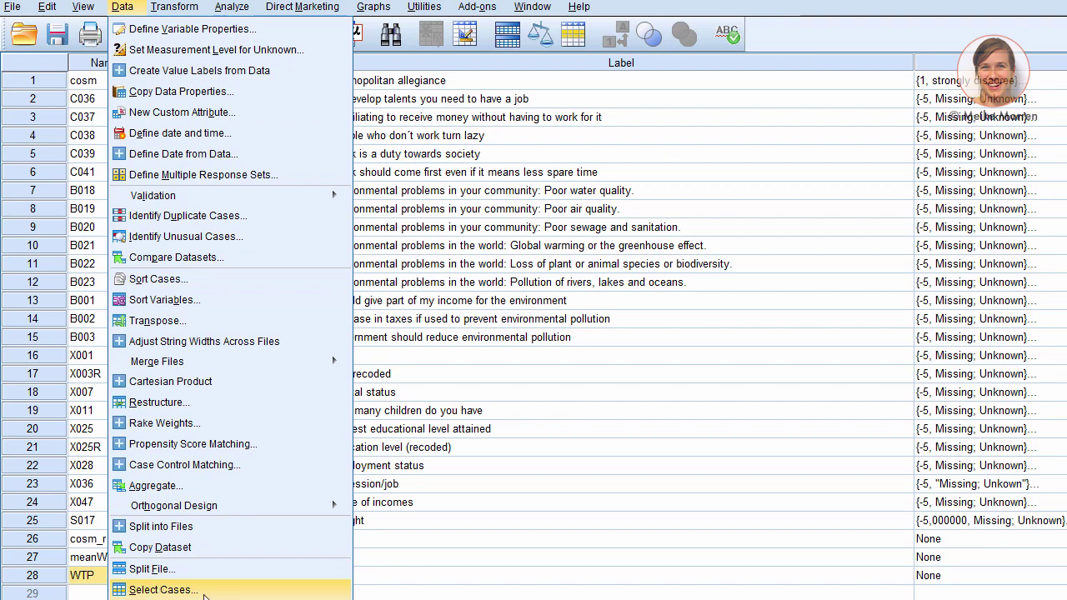
pyautogui.click(163, 590)
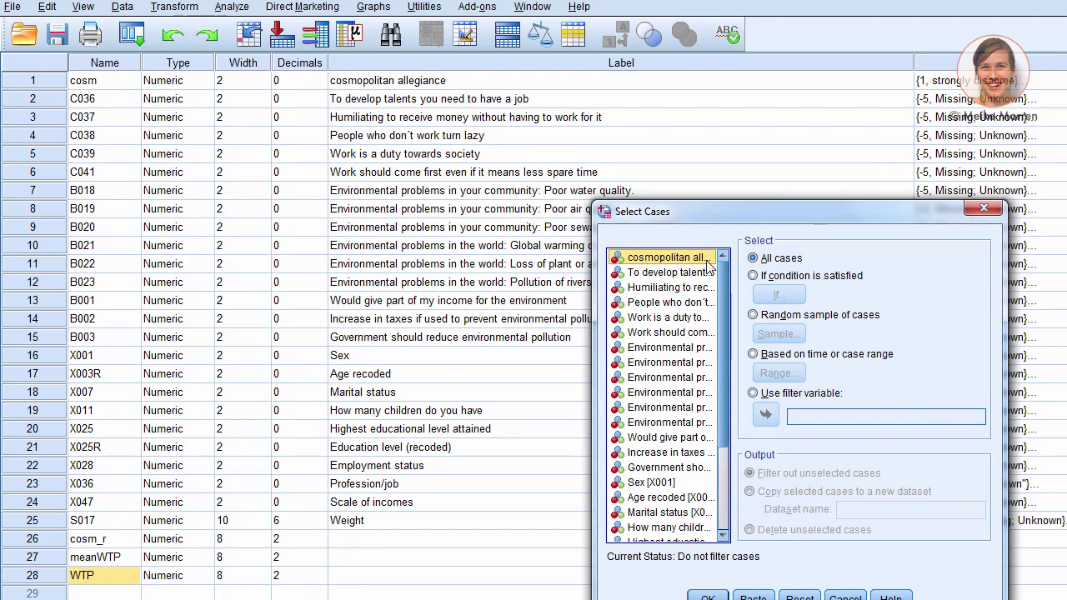
pyautogui.click(758, 277)
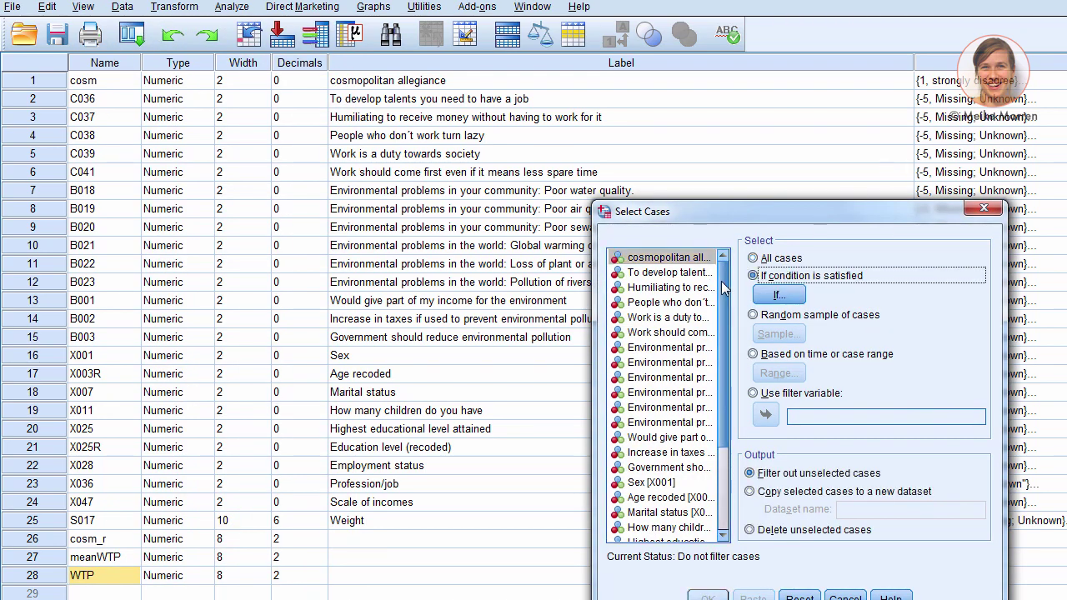
pyautogui.scroll(-3, 659, 357)
pyautogui.click(779, 296)
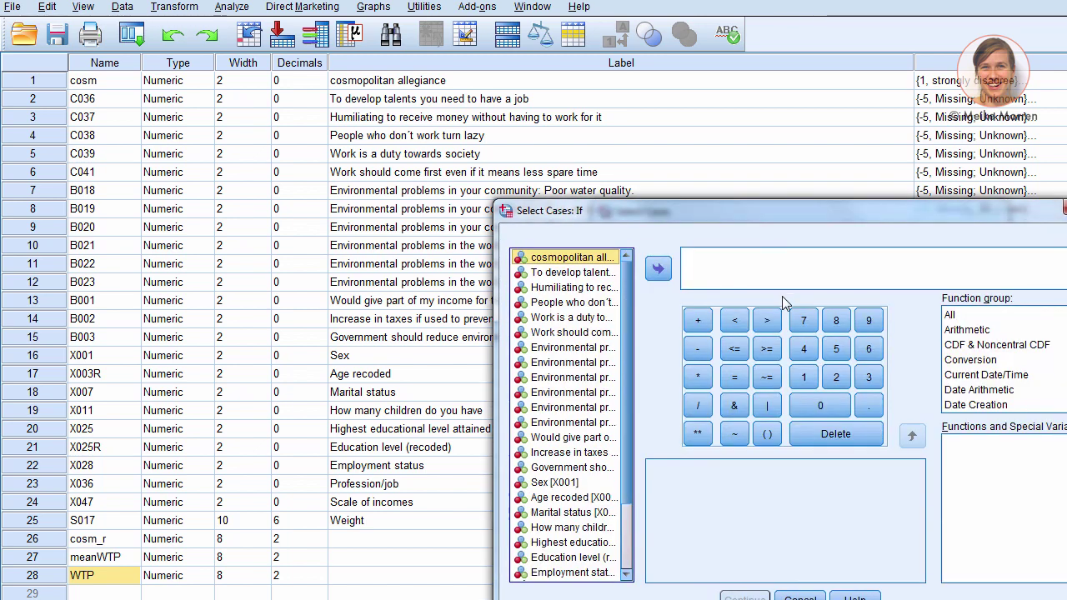
pyautogui.click(567, 483)
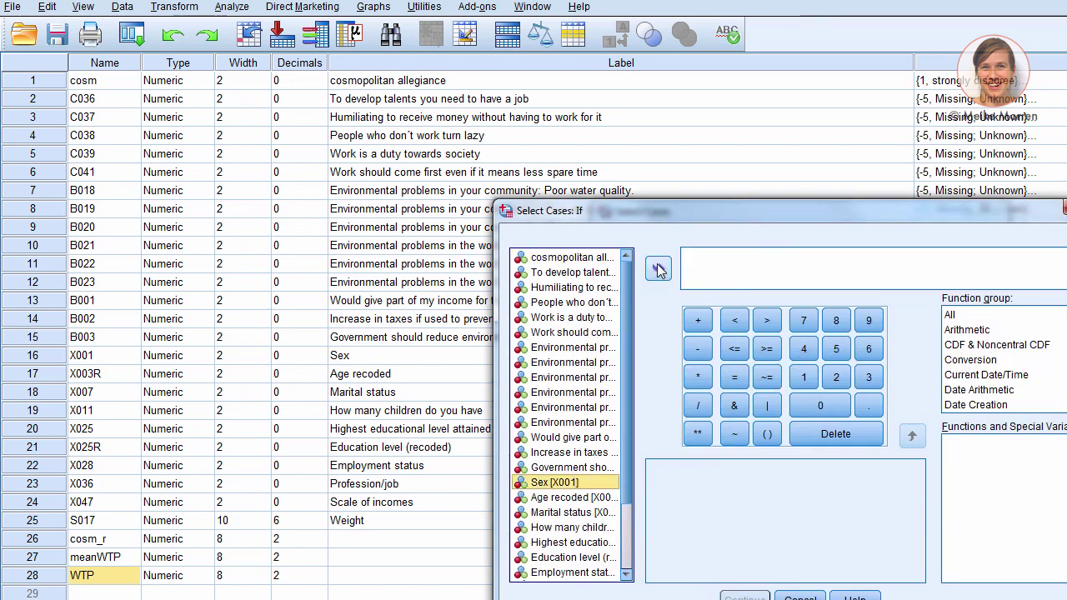
pyautogui.click(658, 269)
pyautogui.click(735, 377)
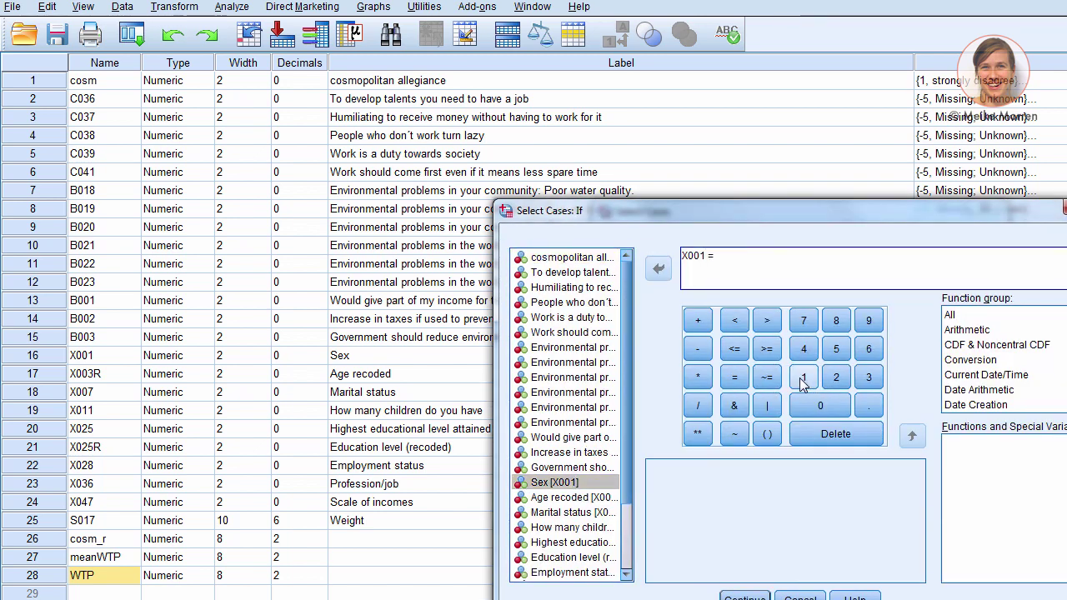
pyautogui.click(804, 377)
pyautogui.click(745, 597)
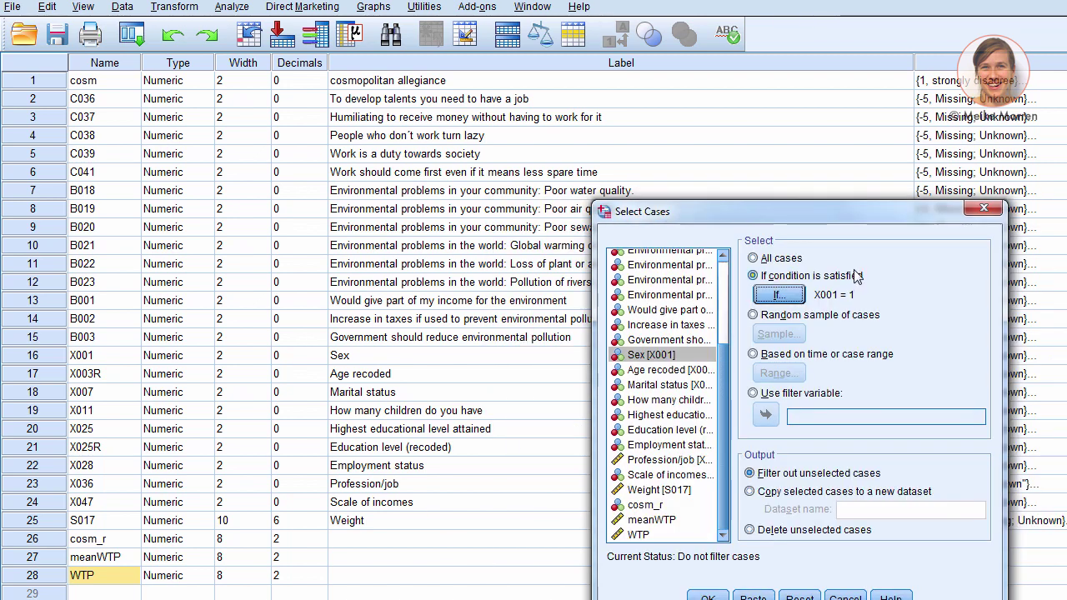
pyautogui.click(707, 598)
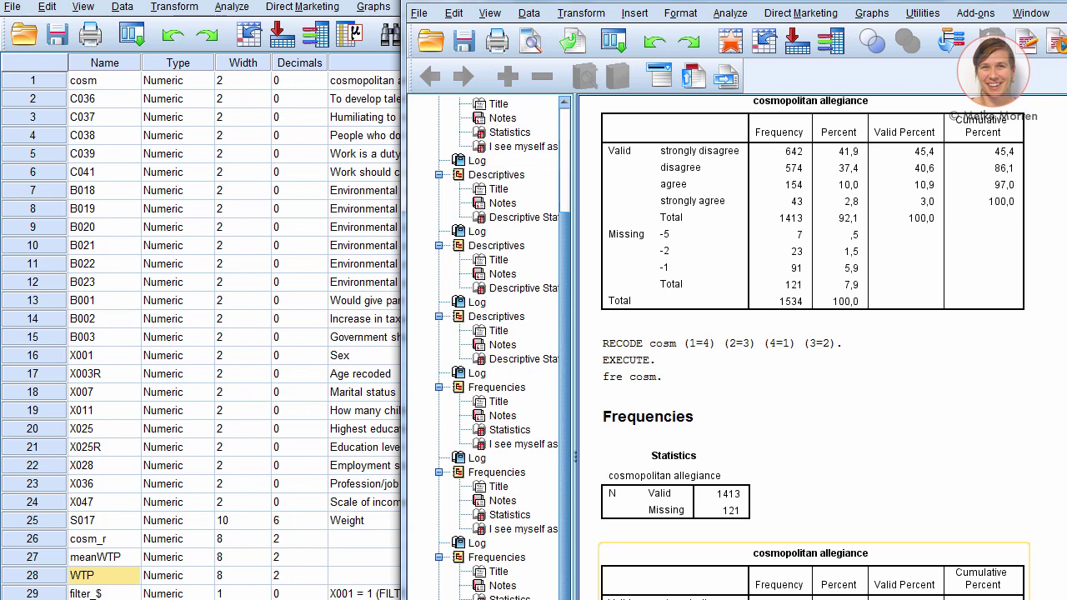
# Step: View the new filter_$ variable's values in the data grid
pyautogui.scroll(-3, 859, 442)
pyautogui.click(71, 594)
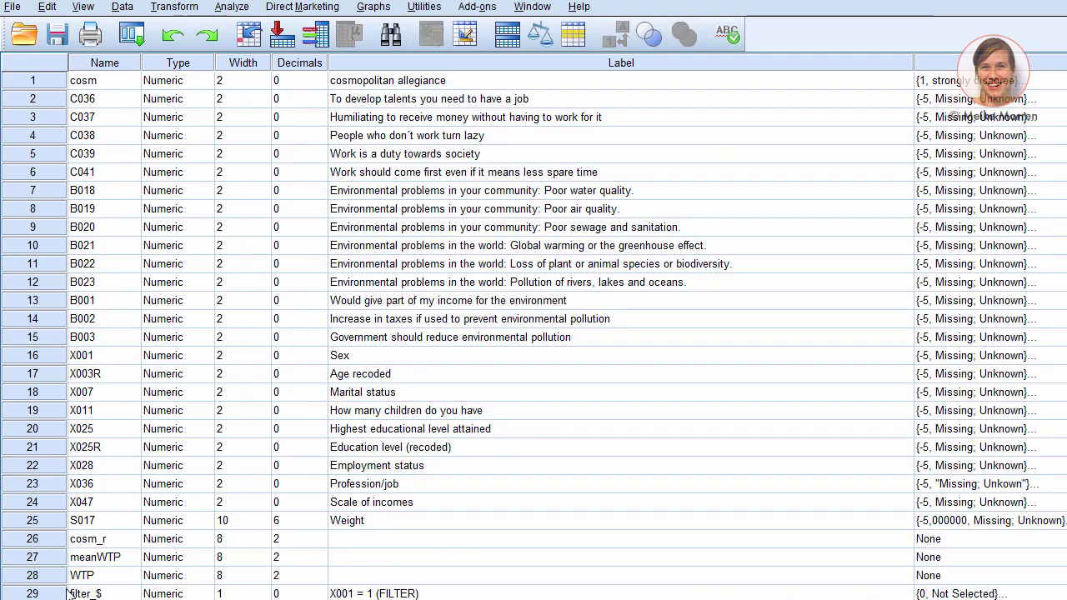
pyautogui.click(48, 593)
pyautogui.doubleClick(43, 594)
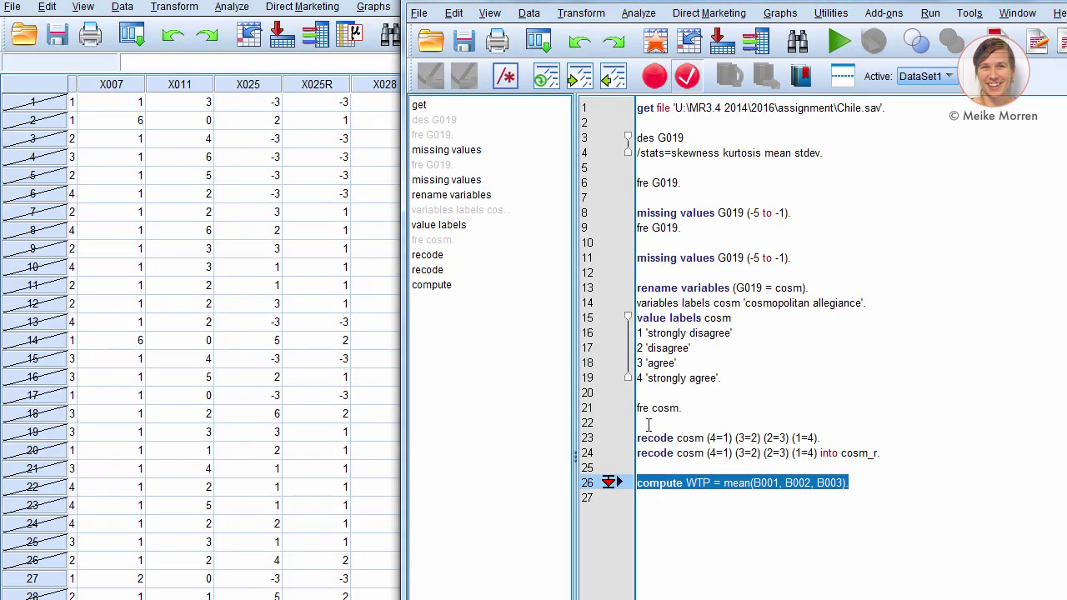
# Step: Run fre cosm. on the filtered data and review the 740 valid cases
pyautogui.doubleClick(650, 407)
pyautogui.tripleClick(656, 407)
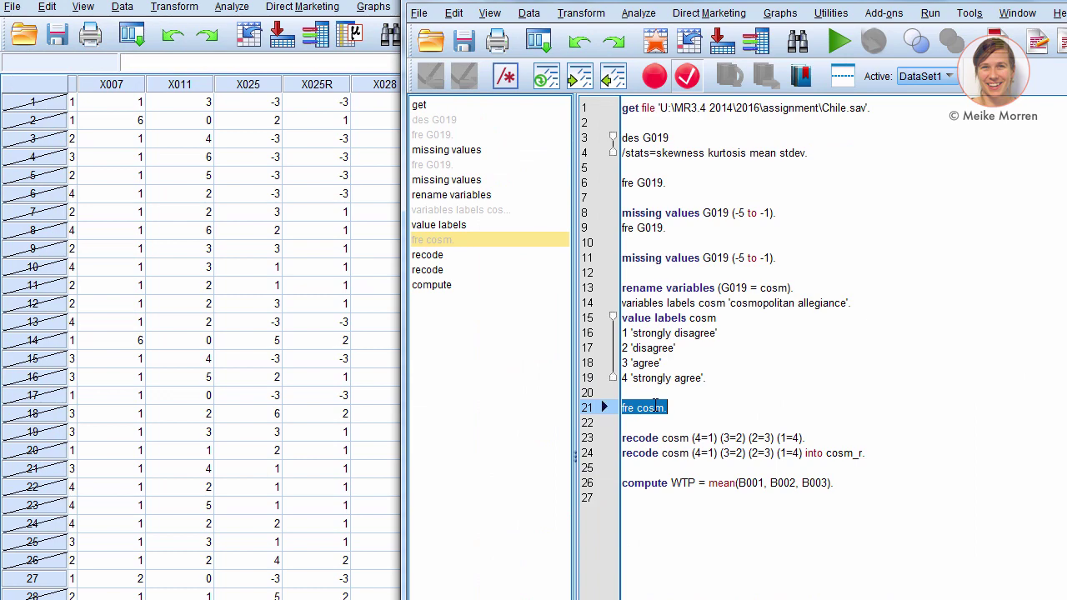
pyautogui.hotkey('ctrl', 'r')
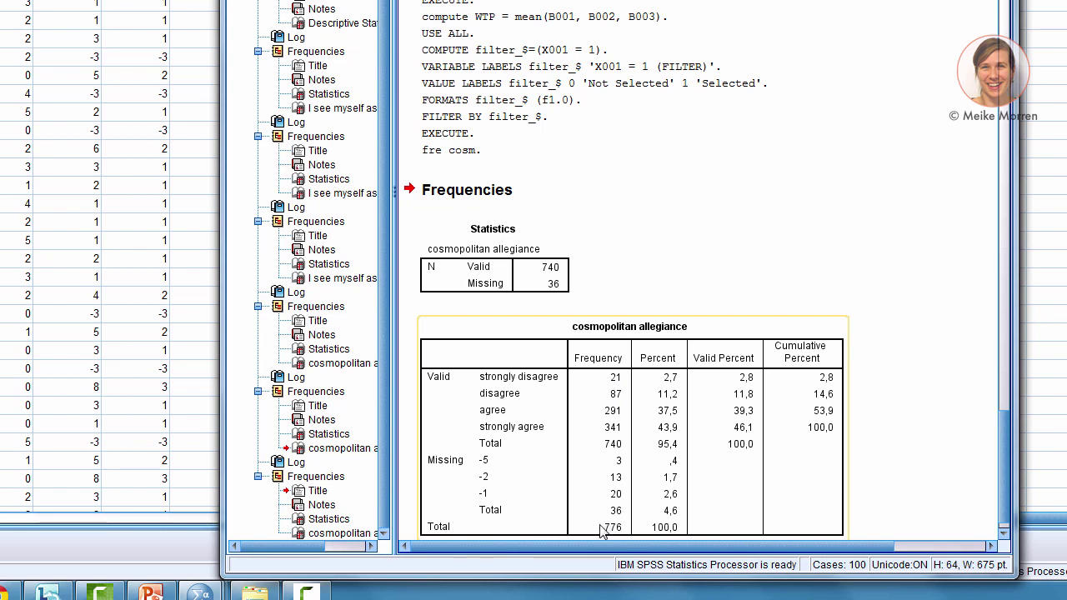
pyautogui.scroll(5, 625, 504)
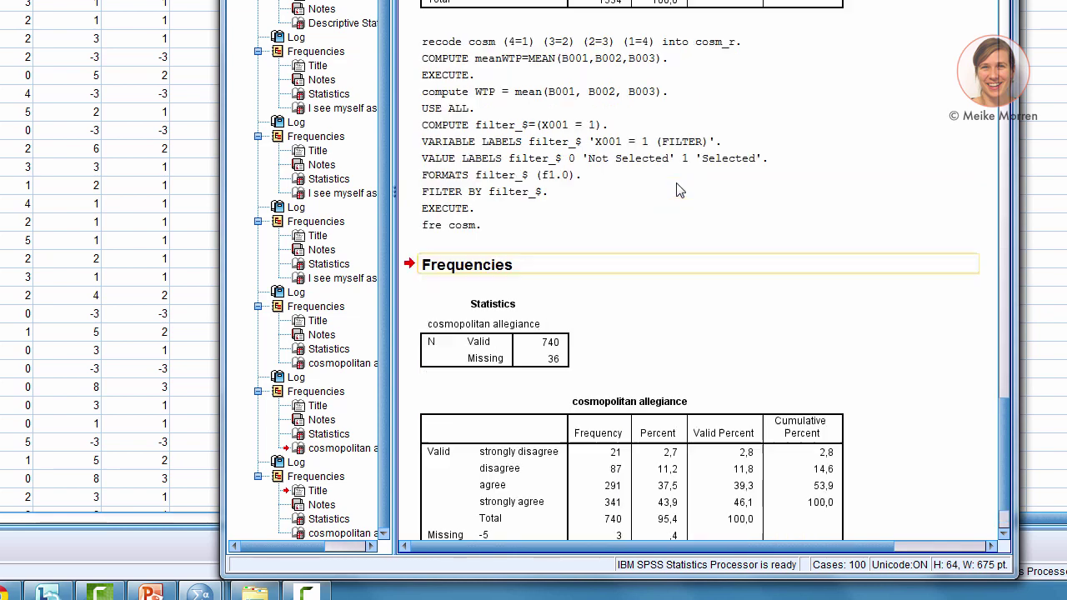
pyautogui.scroll(-6, 626, 505)
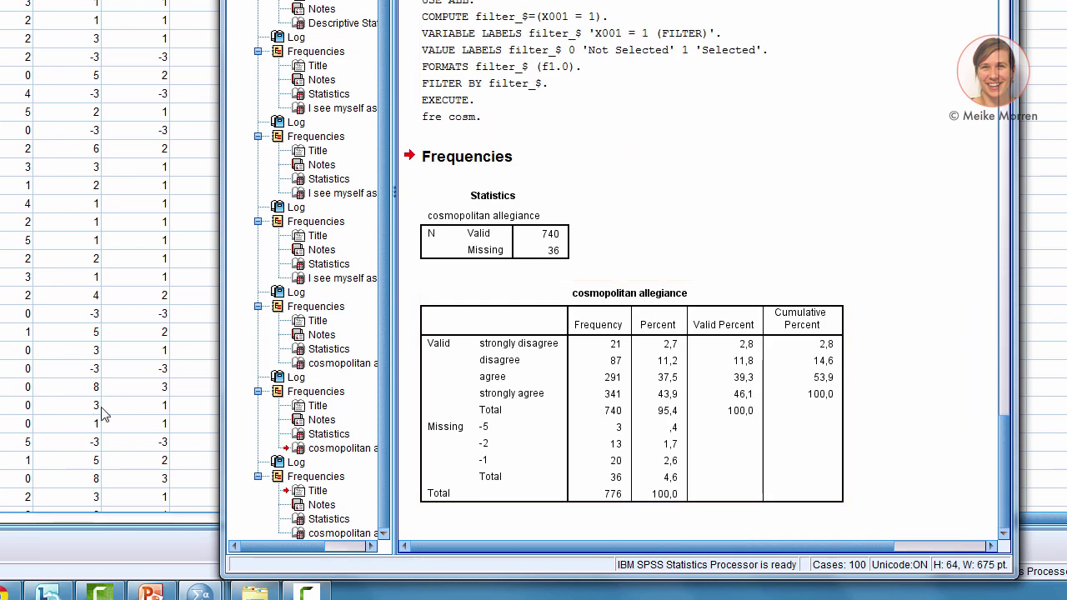
pyautogui.hotkey('alt', 'Tab')
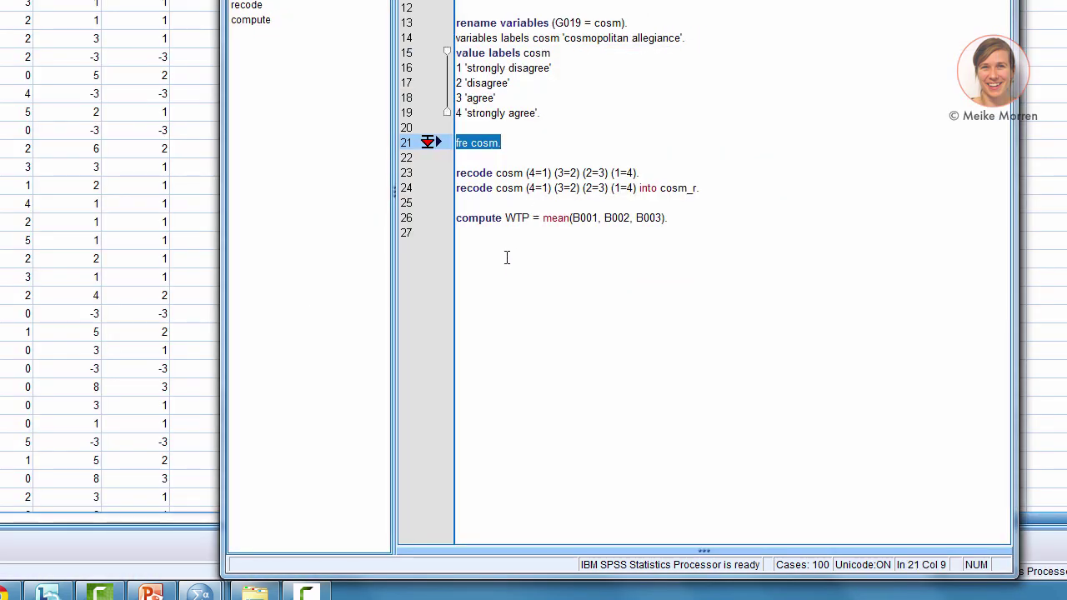
# Step: Add temporary., select if (X001 = 1). and fre cosm. lines, then run them together
pyautogui.click(506, 258)
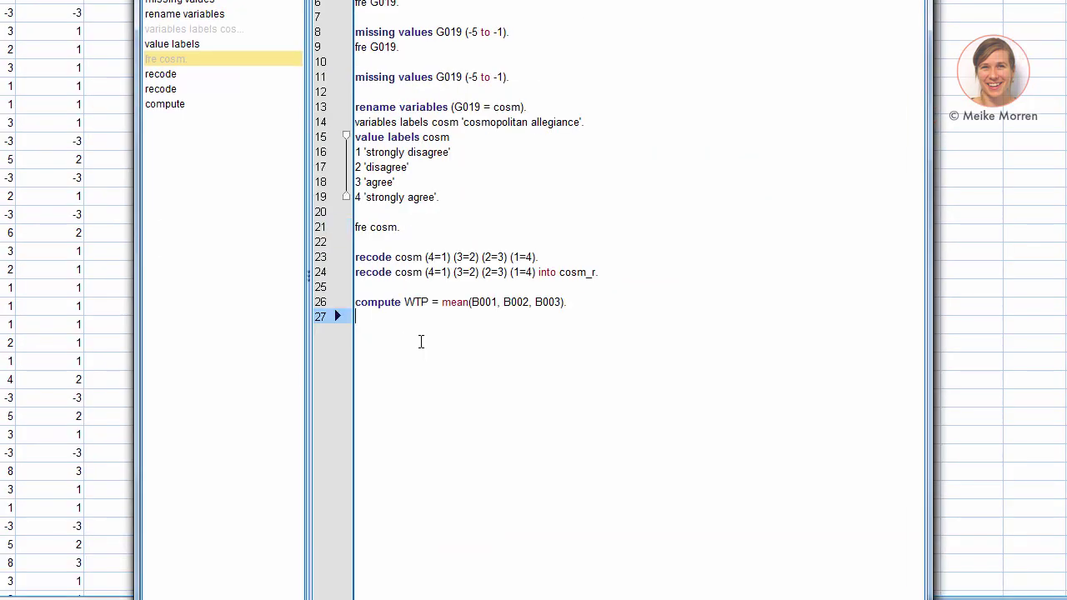
pyautogui.press('Return')
pyautogui.write('temporary.')
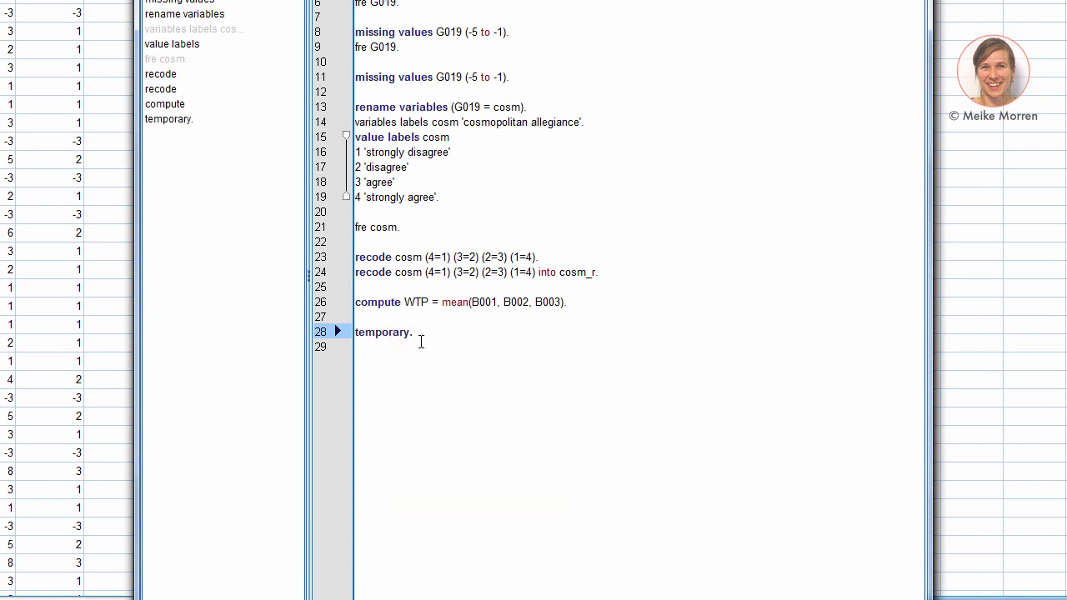
pyautogui.press('Return')
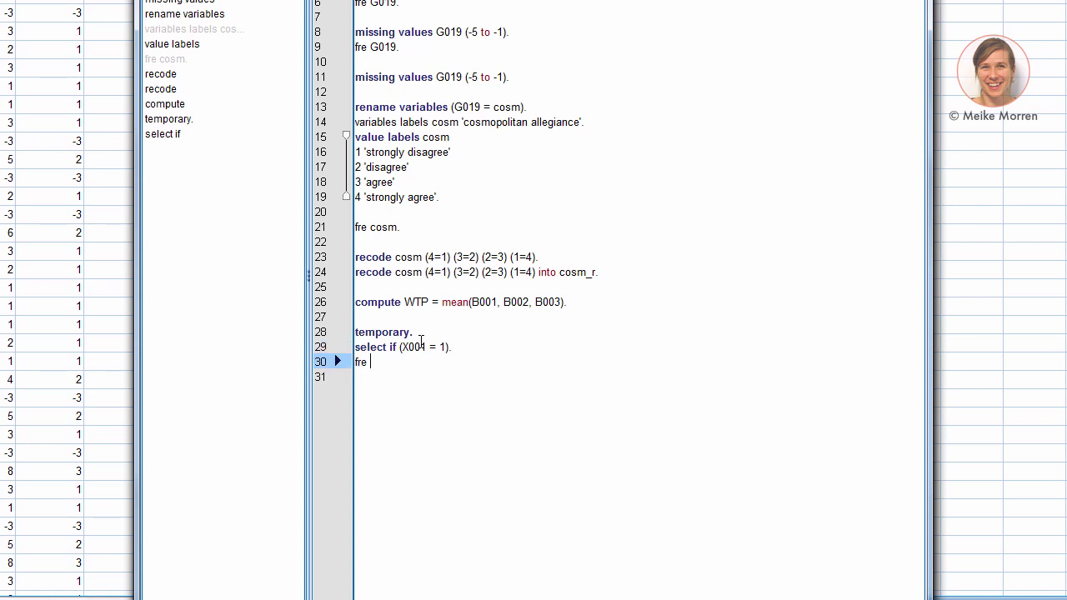
pyautogui.write('cosm')
pyautogui.hotkey('shift', 'Up')
pyautogui.hotkey('shift', 'Up')
pyautogui.hotkey('shift', 'Up')
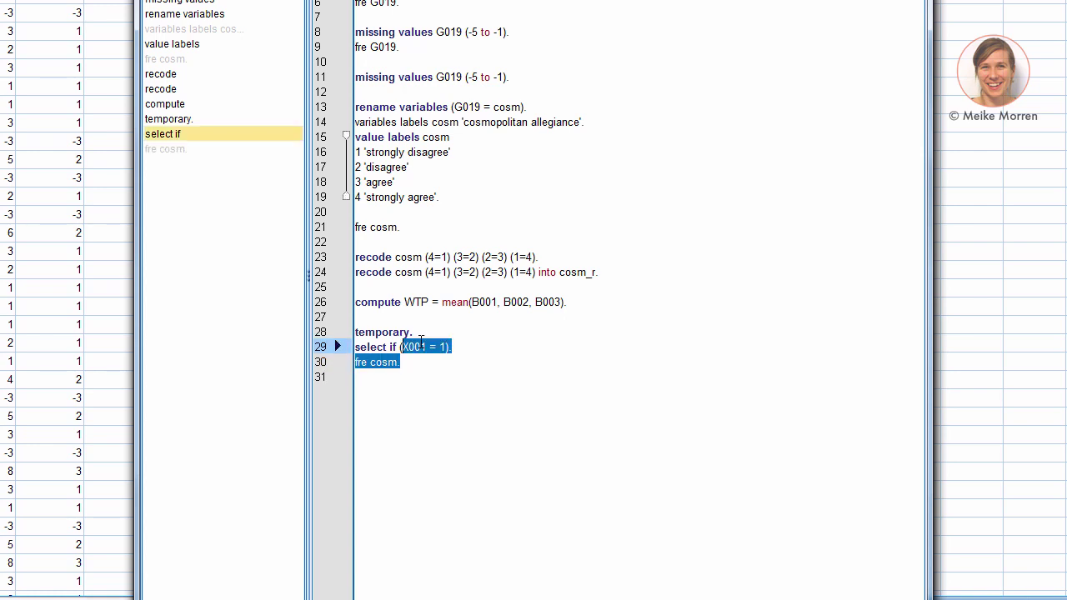
pyautogui.hotkey('ctrl', 'r')
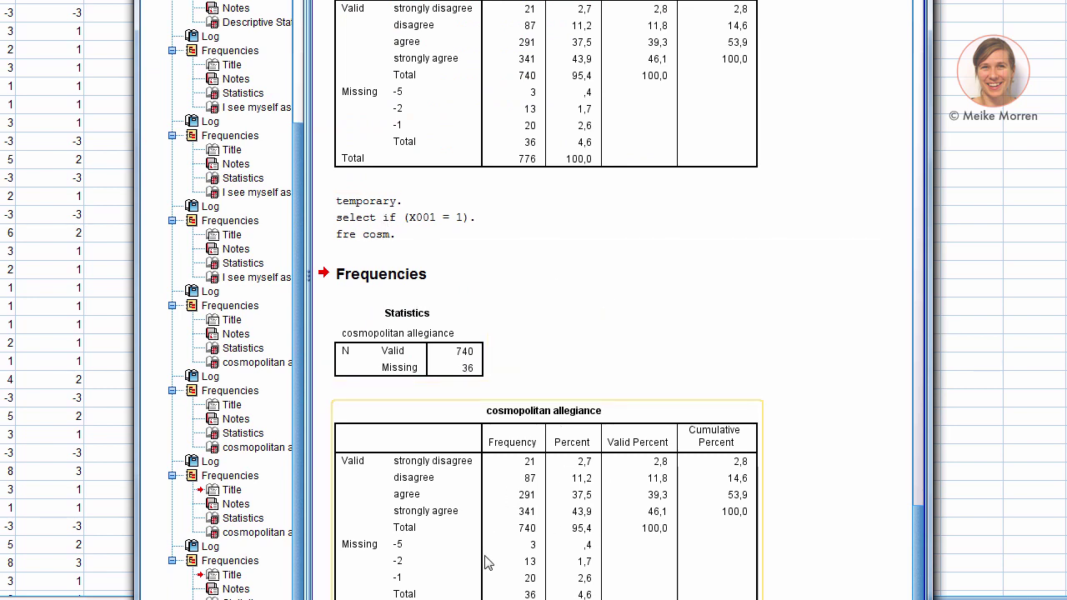
# Step: Back in the syntax editor, add a blank line 31 below the existing fre cosm. command
pyautogui.hotkey('alt', 'Tab')
pyautogui.click(440, 362)
pyautogui.press('Return')
pyautogui.press('Return')
pyautogui.press('Return')
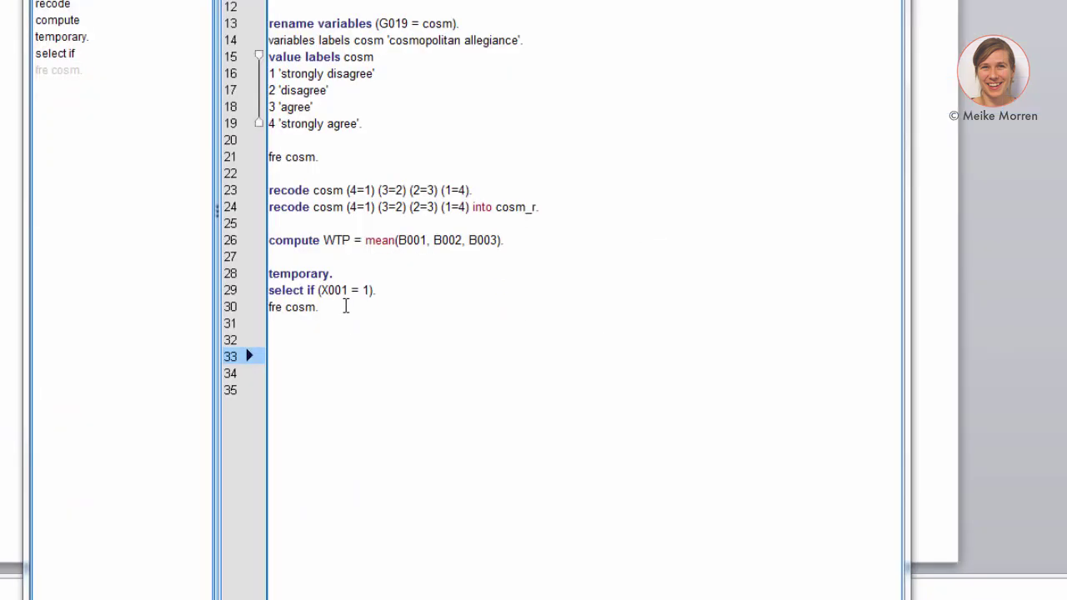
pyautogui.click(342, 307)
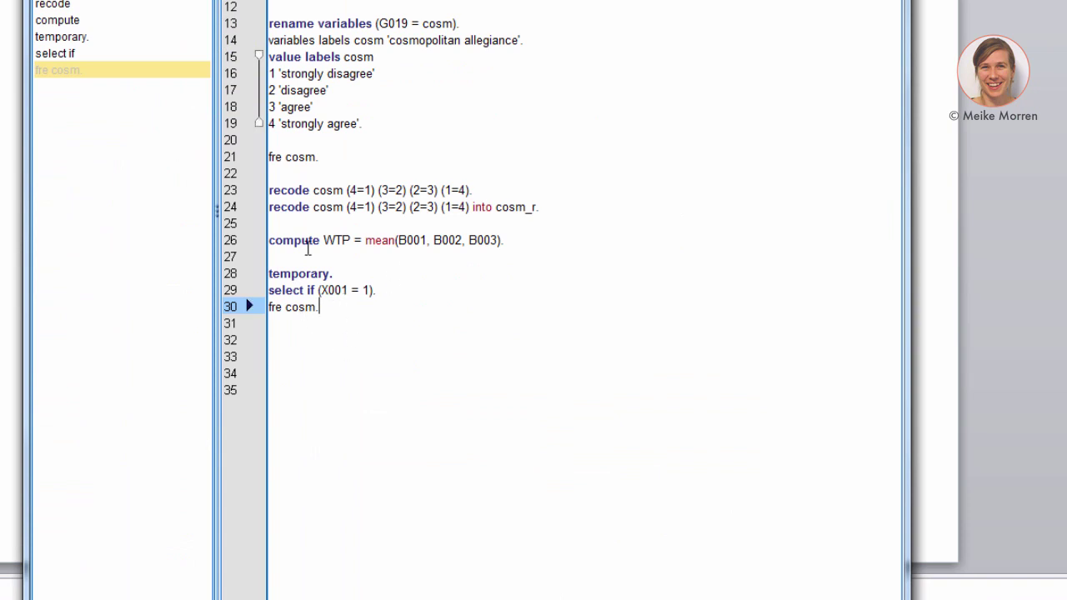
pyautogui.click(315, 289)
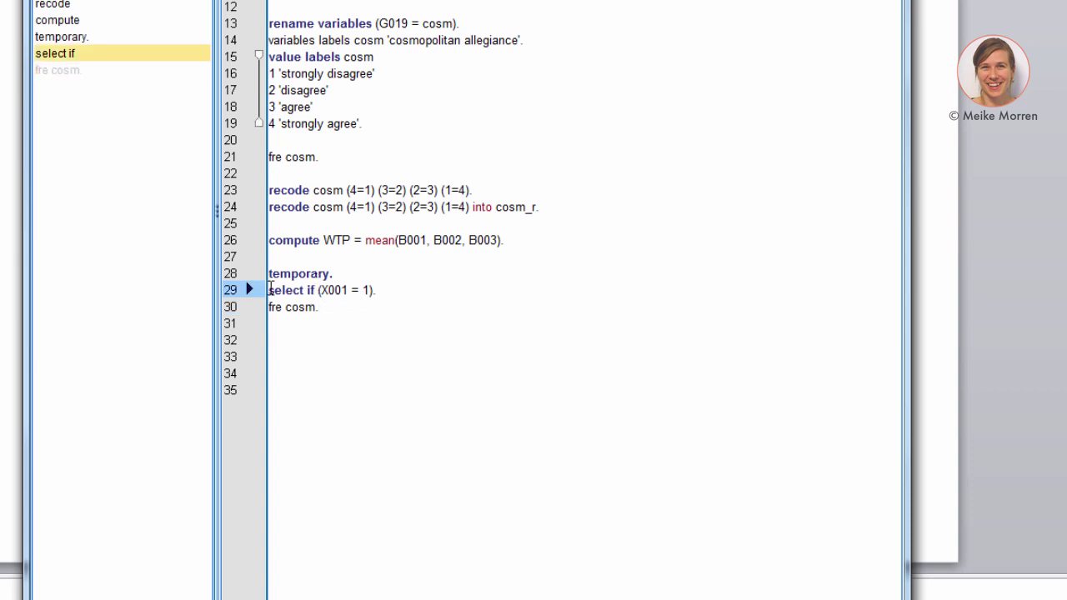
pyautogui.click(331, 308)
pyautogui.moveTo(331, 307); pyautogui.dragTo(268, 306)
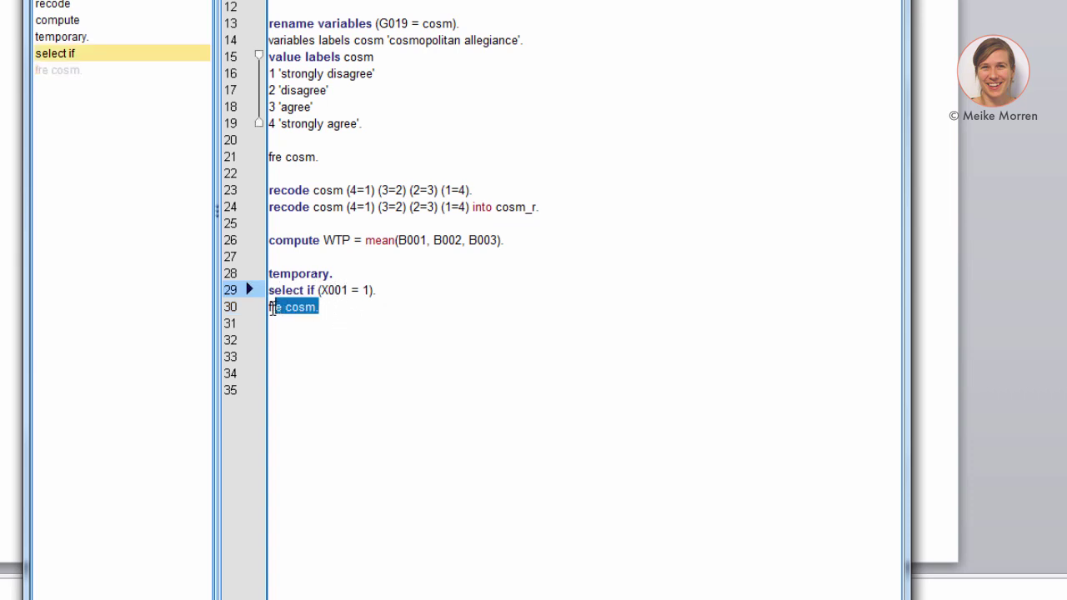
pyautogui.click(336, 314)
pyautogui.click(298, 324)
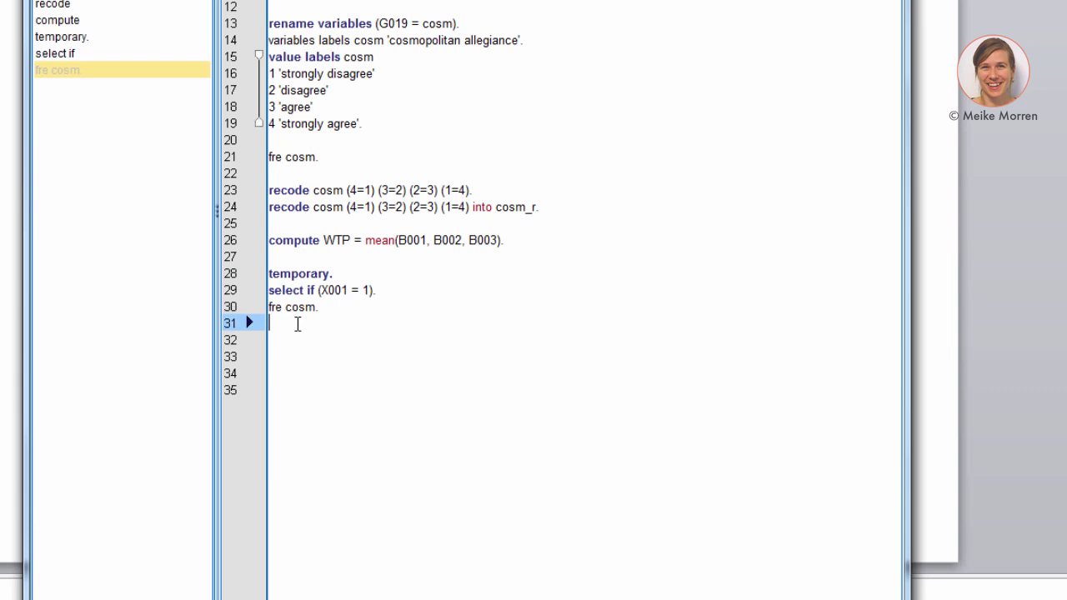
# Step: Type a second 'fre cosm' on line 31 and run lines 28–31, showing 1413 valid cases
pyautogui.write('fre cosm')
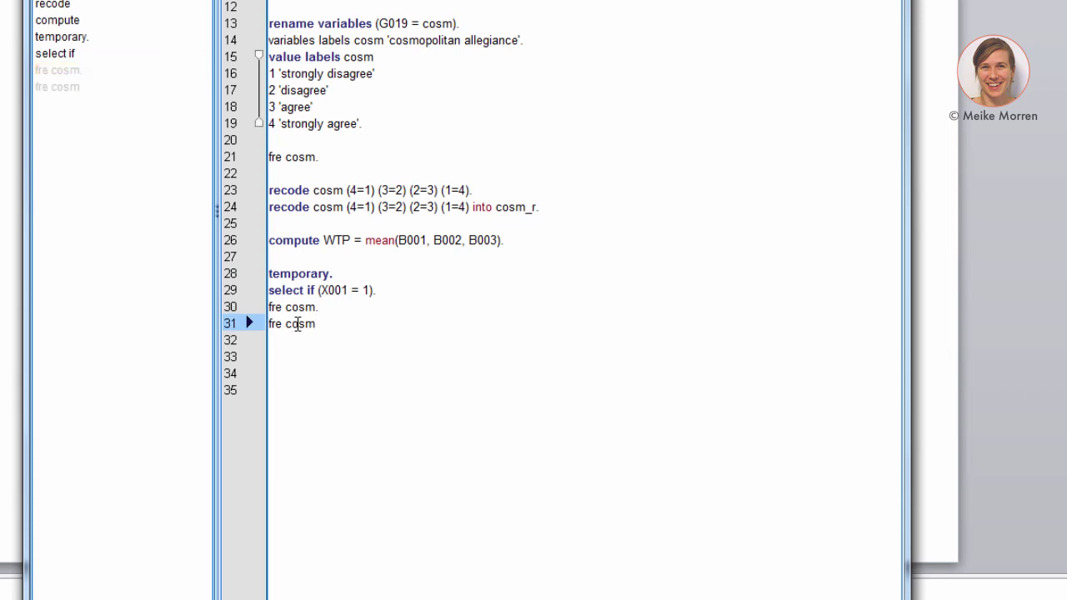
pyautogui.hotkey('shift', 'Up')
pyautogui.hotkey('shift', 'Up')
pyautogui.hotkey('shift', 'Up')
pyautogui.hotkey('shift', 'Up')
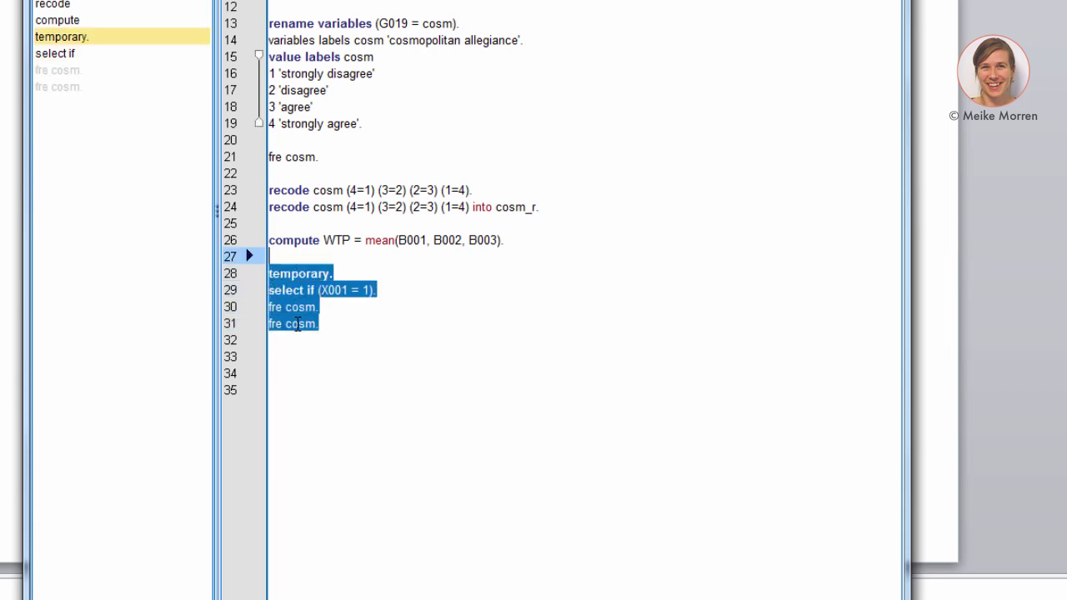
pyautogui.hotkey('ctrl', 'r')
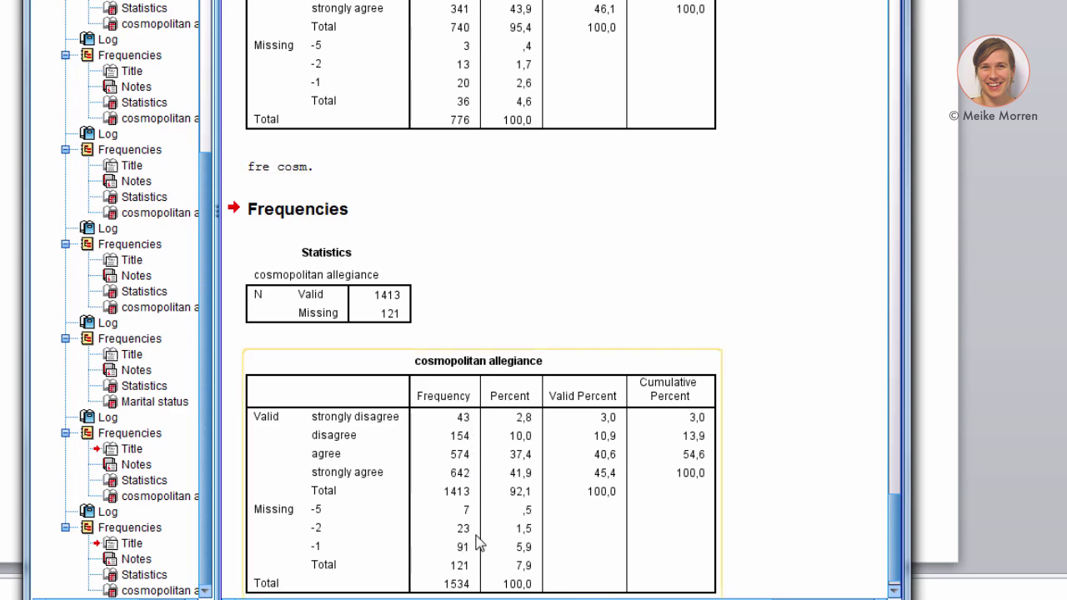
pyautogui.hotkey('alt', 'Tab')
pyautogui.click(348, 336)
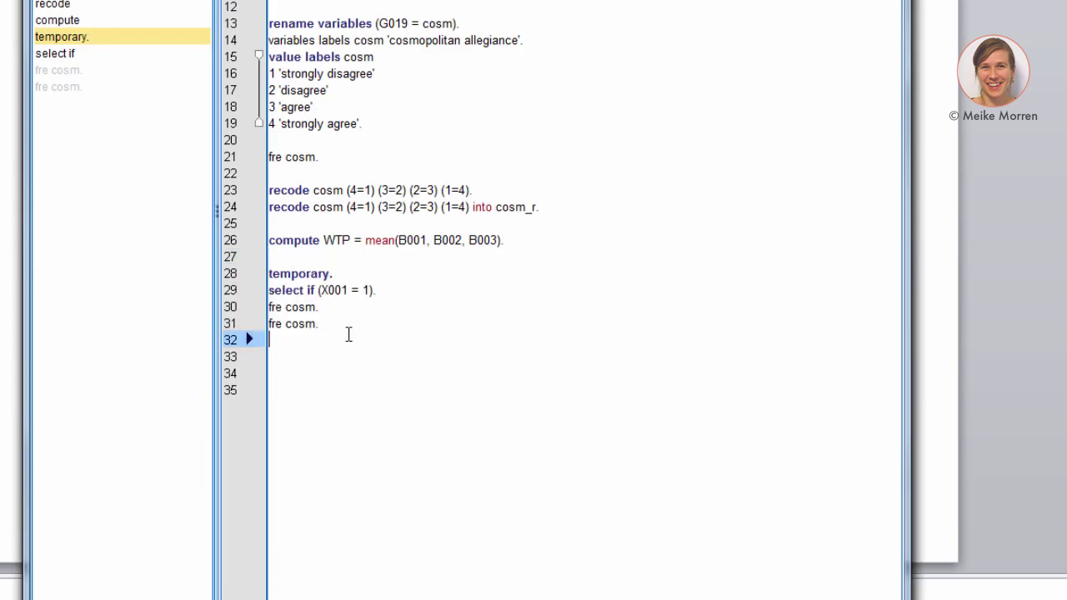
pyautogui.click(333, 307)
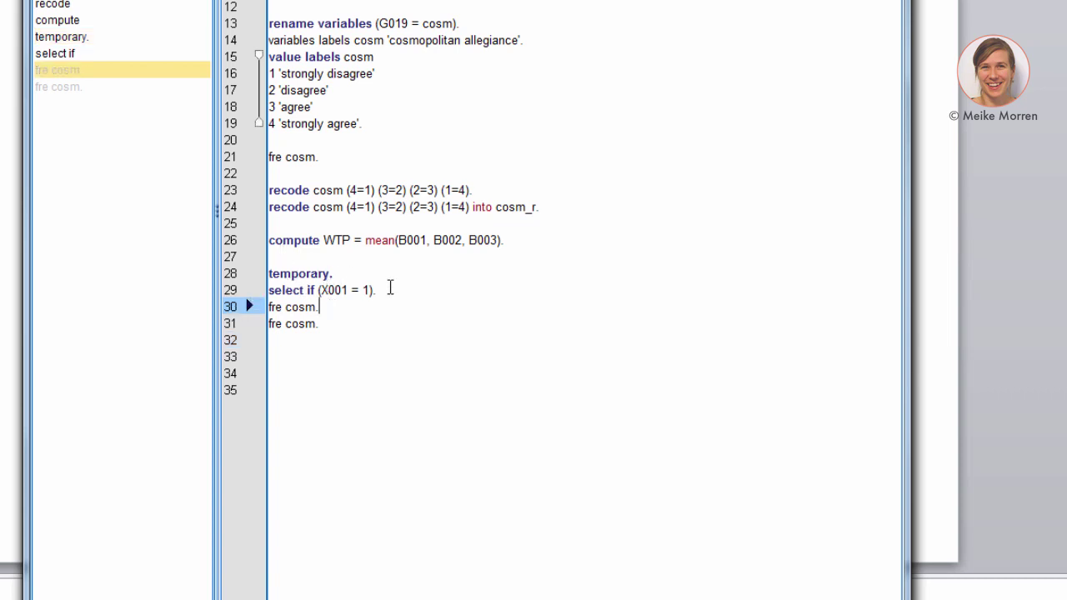
# Step: Copy the temporary and select if (X001 = 1) lines into new lines below
pyautogui.moveTo(388, 288); pyautogui.dragTo(243, 272)
pyautogui.hotkey('ctrl', 'c')
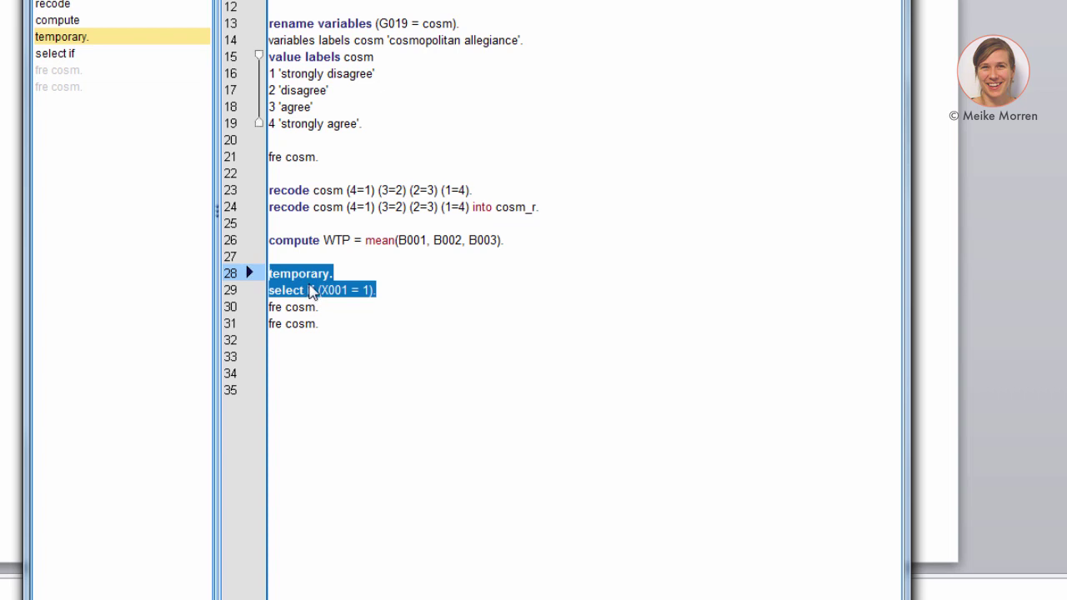
pyautogui.click(270, 324)
pyautogui.press('Return')
pyautogui.press('Return')
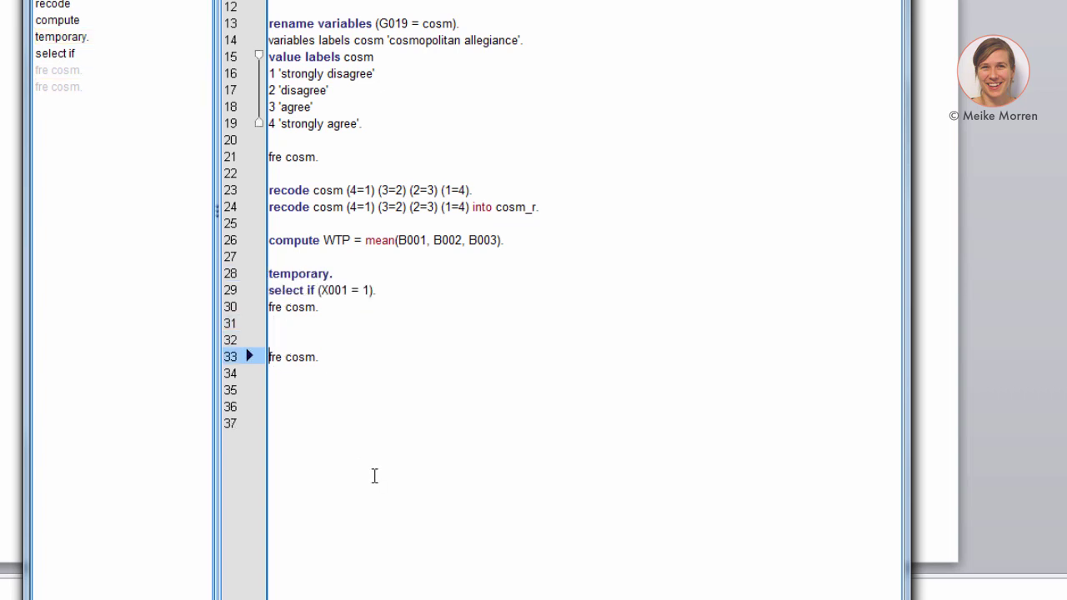
pyautogui.press('Up')
pyautogui.hotkey('ctrl', 'v')
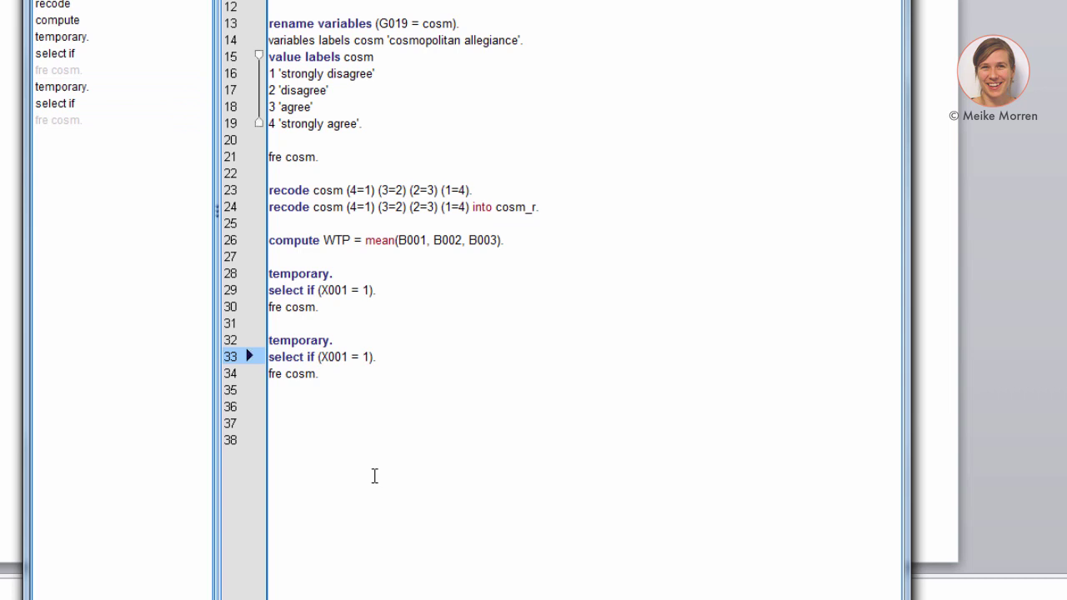
# Step: Change the pasted block's frequency command to 'fre X007.' and run lines 32–34
pyautogui.click(339, 385)
pyautogui.press('Down')
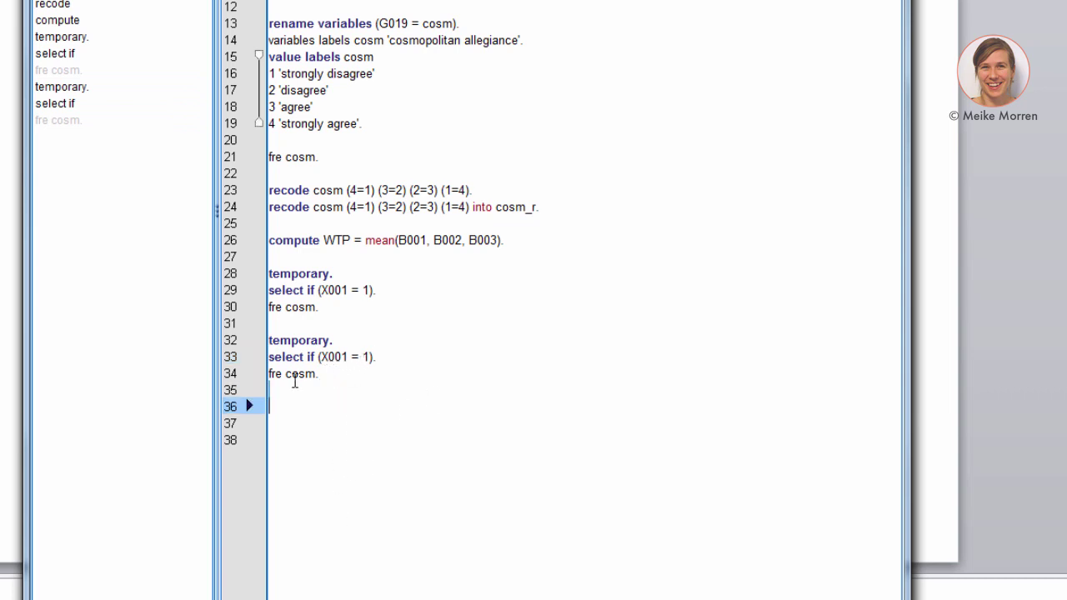
pyautogui.hotkey('shift', 'Up')
pyautogui.hotkey('shift', 'Up')
pyautogui.click(293, 377)
pyautogui.doubleClick(294, 377)
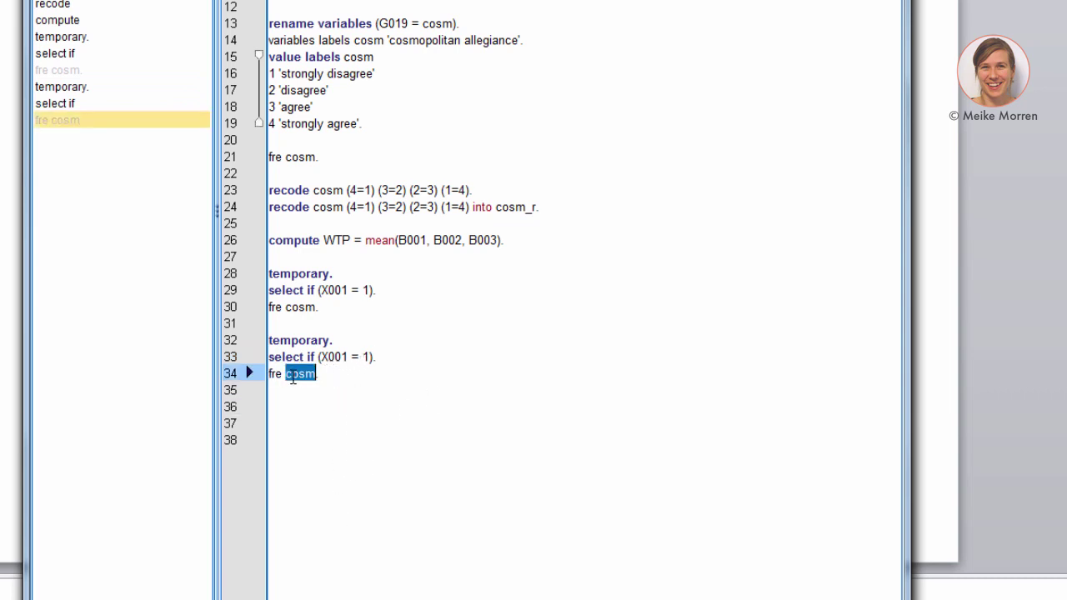
pyautogui.write('X007.')
pyautogui.hotkey('shift', 'Up')
pyautogui.hotkey('shift', 'Up')
pyautogui.hotkey('shift', 'Up')
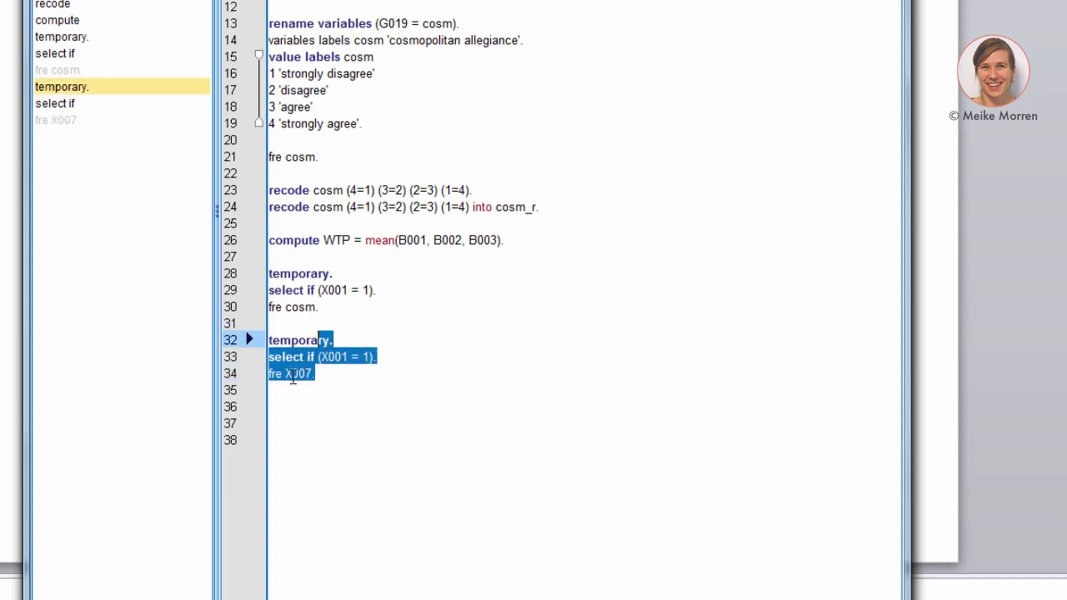
pyautogui.hotkey('ctrl', 'r')
# Step: Check that the Marital status table shows 776 valid cases, then return to empty line 37
pyautogui.click(473, 452)
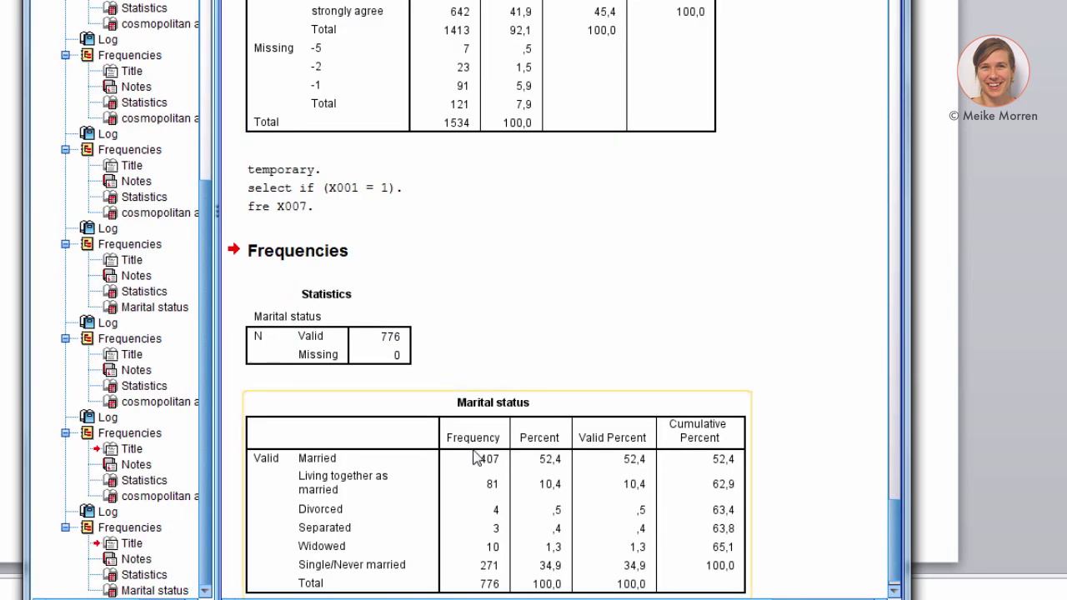
pyautogui.click(509, 339)
pyautogui.hotkey('alt', 'Tab')
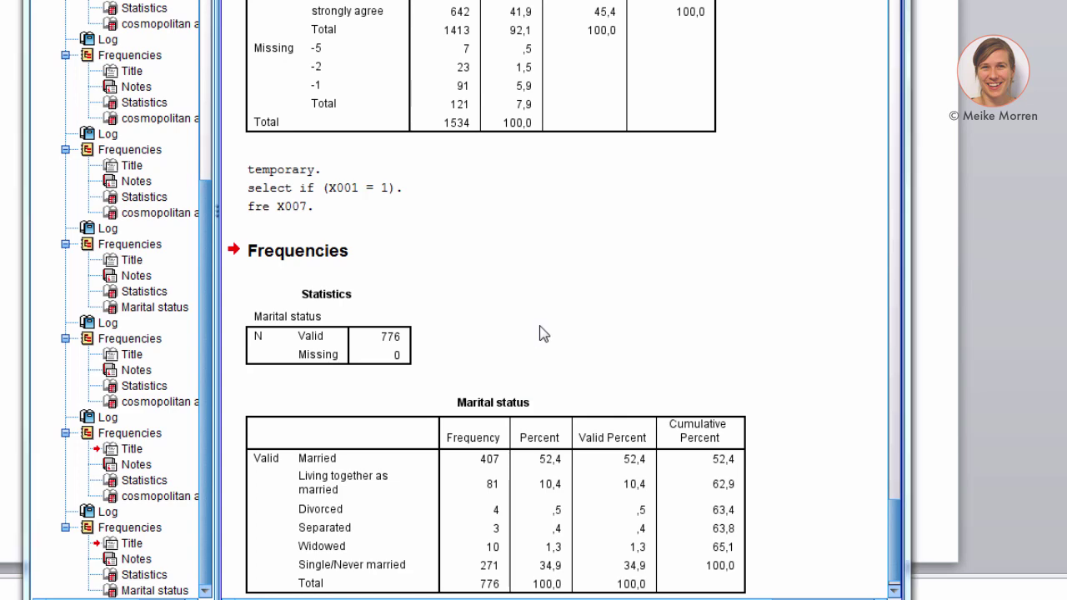
pyautogui.click(357, 415)
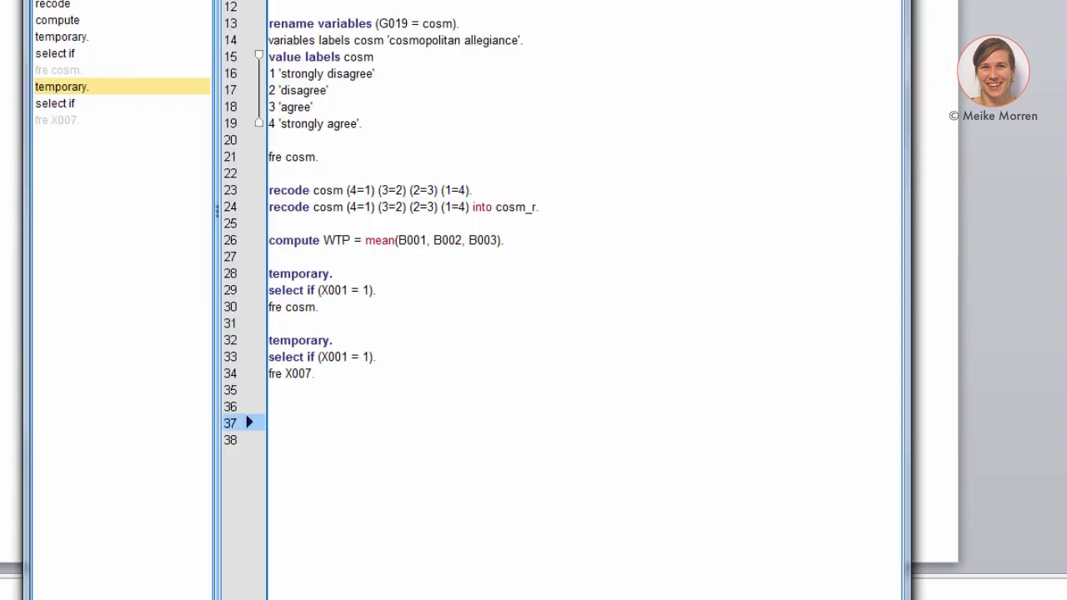
# Step: Weight cases by Weight [S017] in Data > Weight Cases, then bring up the Data Editor
pyautogui.click(166, 15)
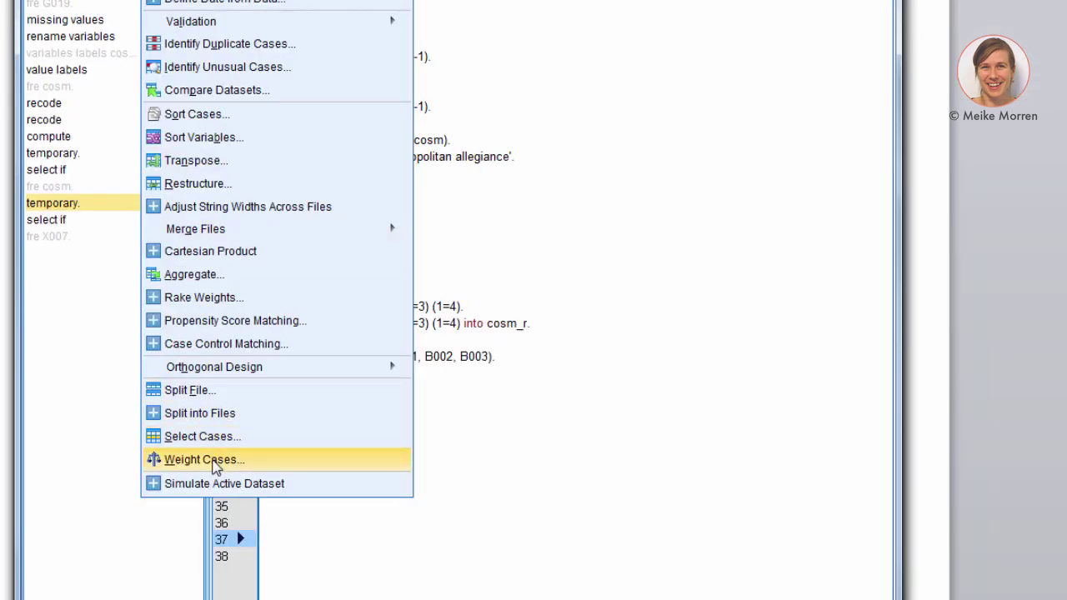
pyautogui.click(214, 461)
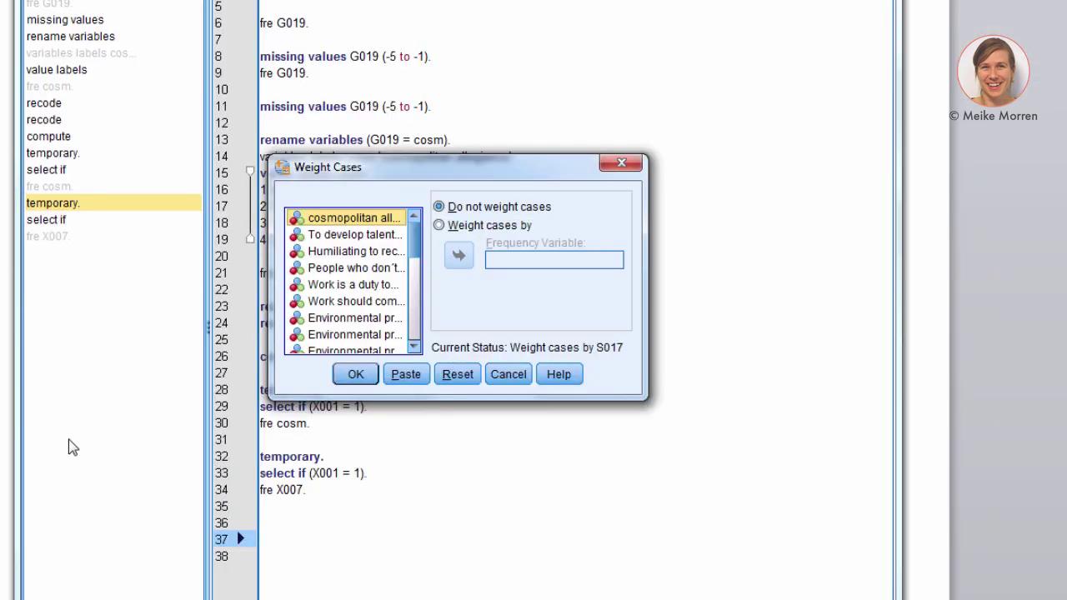
pyautogui.moveTo(413, 247); pyautogui.dragTo(429, 355)
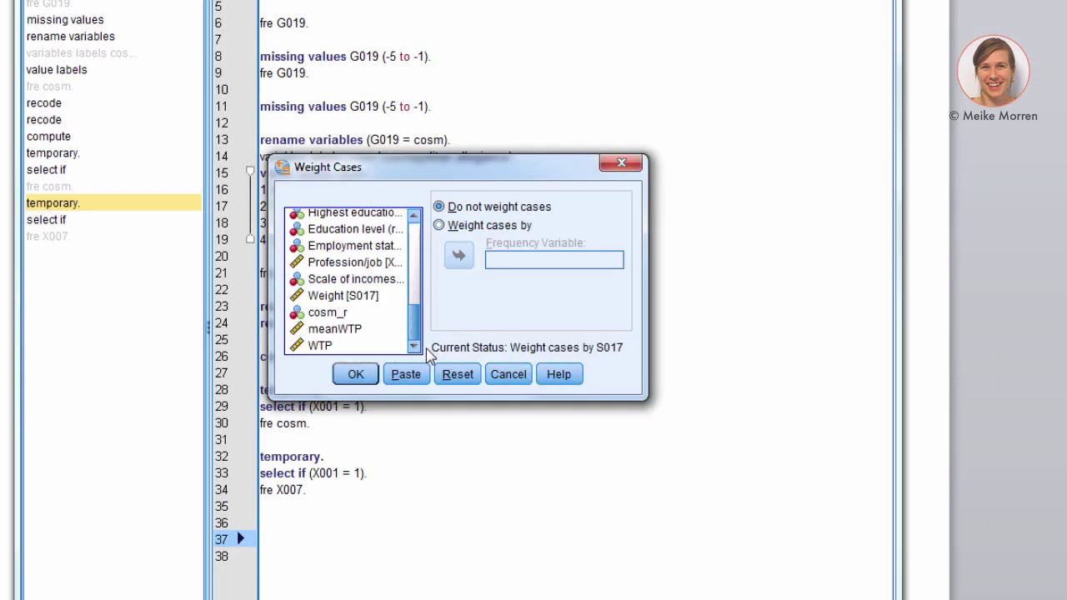
pyautogui.click(350, 296)
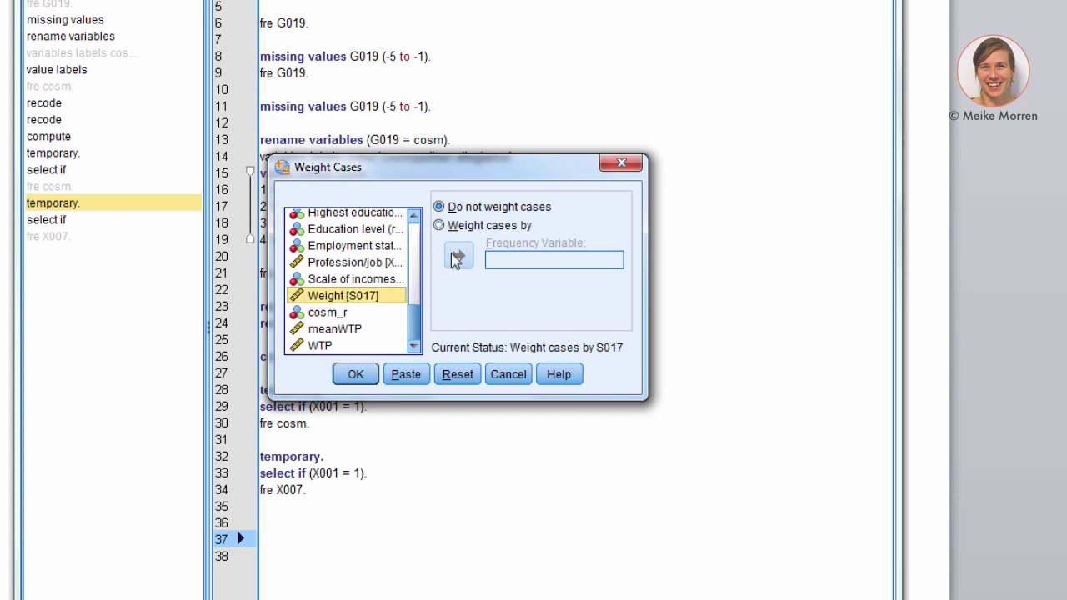
pyautogui.click(442, 227)
pyautogui.click(457, 258)
pyautogui.click(355, 375)
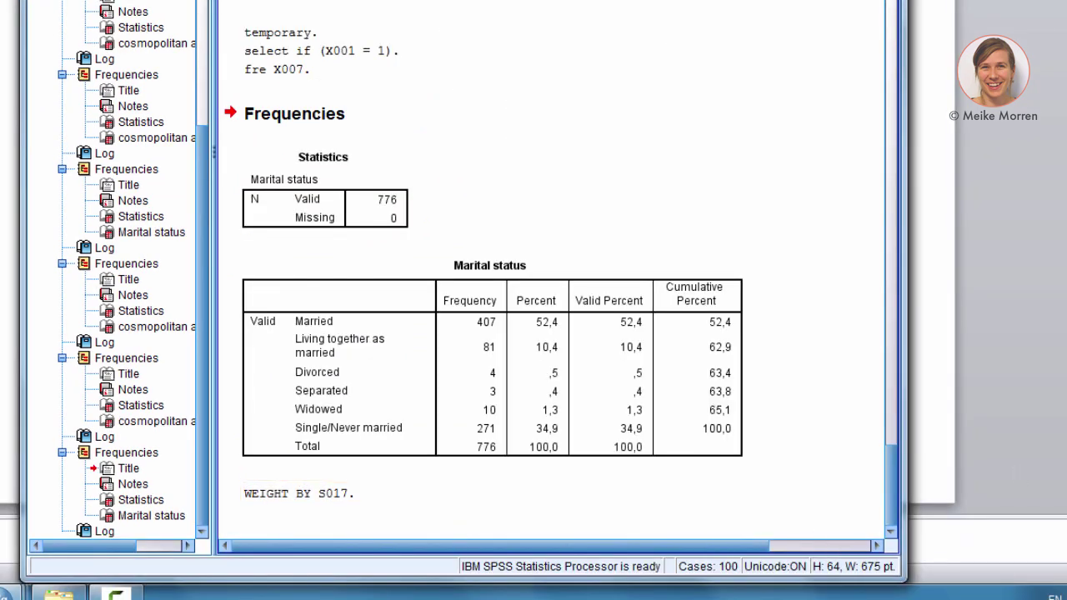
pyautogui.moveTo(117, 594)
pyautogui.click(75, 513)
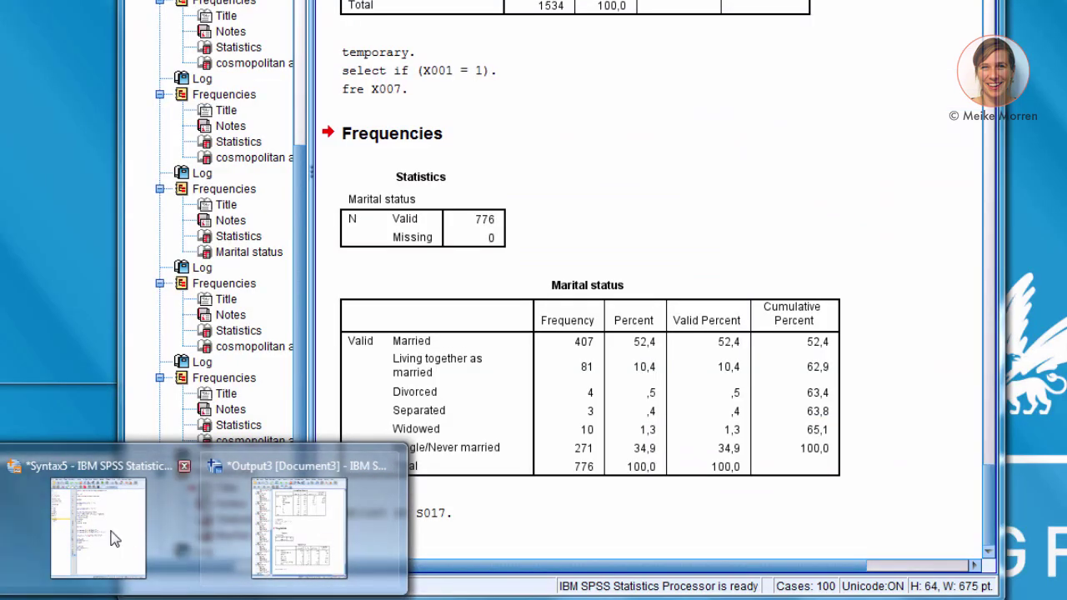
# Step: Type and run 'weight by S017.', a Marital status frequency command and 'weight off.', yielding 1534 weighted cases
pyautogui.click(111, 584)
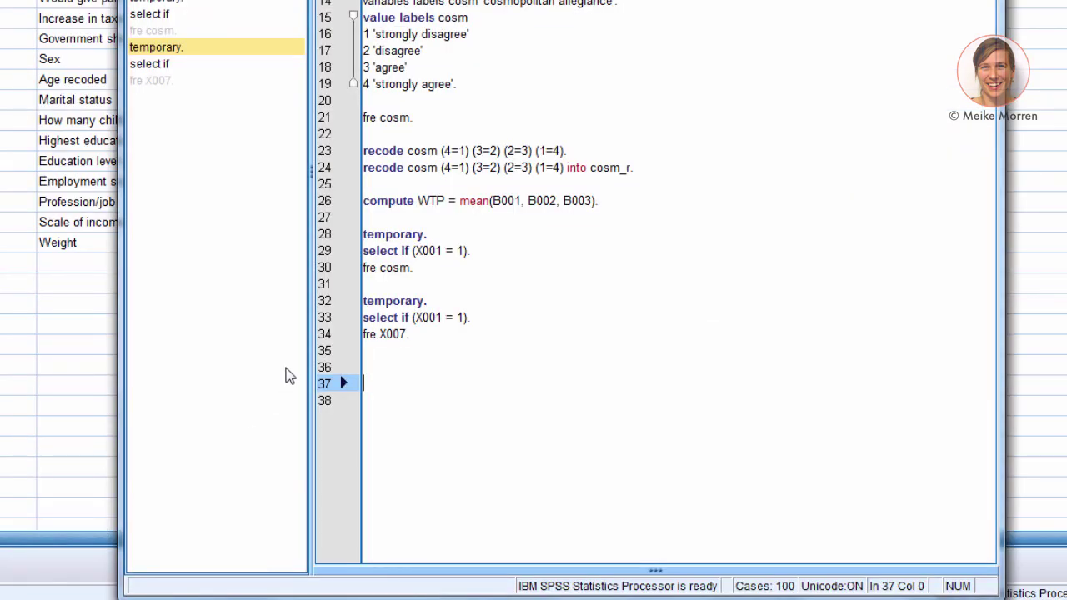
pyautogui.write('weight by')
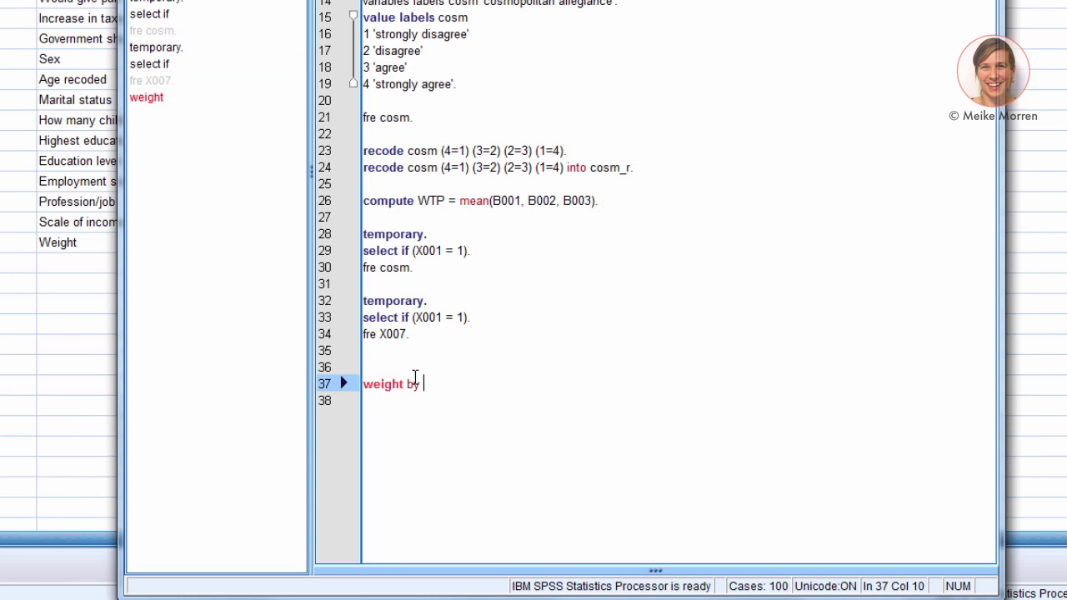
pyautogui.write('S017.')
pyautogui.press('Return')
pyautogui.write('fre ')
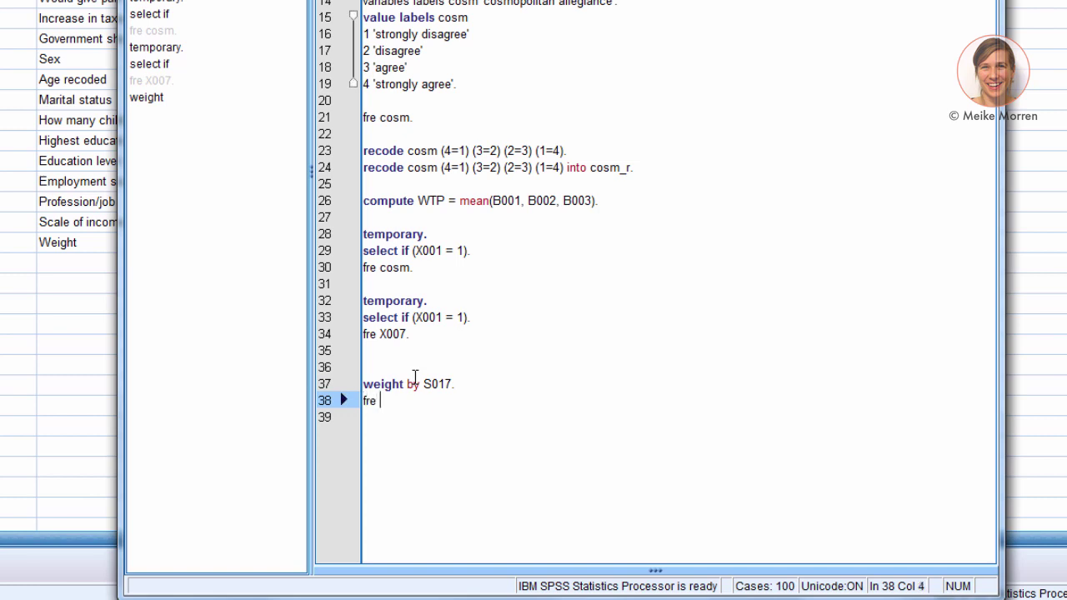
pyautogui.write('C007.')
pyautogui.press('Return')
pyautogui.write('weight off.')
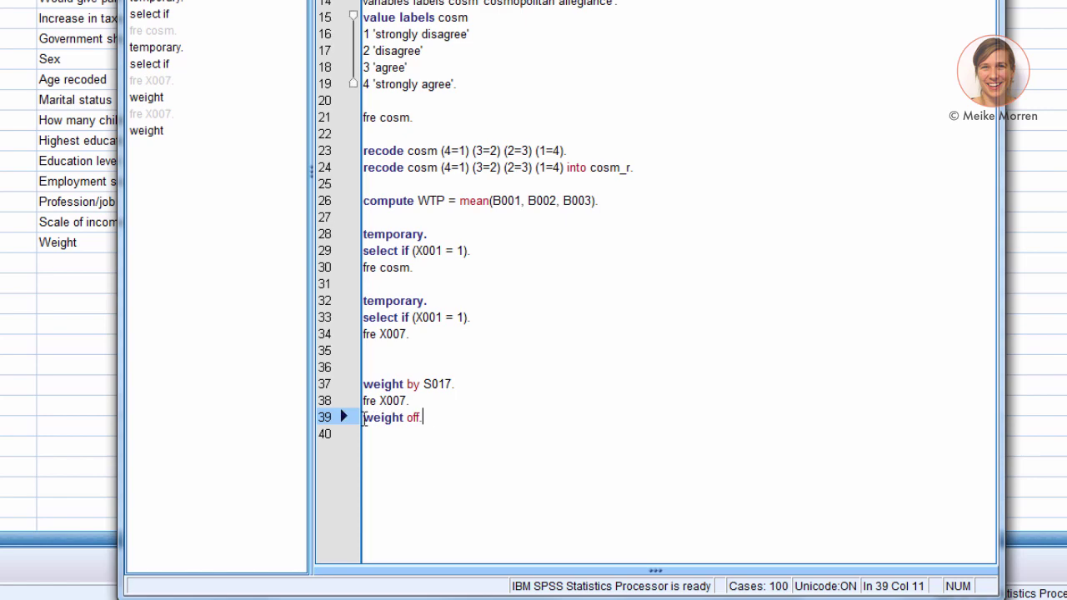
pyautogui.moveTo(367, 420); pyautogui.dragTo(339, 381)
pyautogui.hotkey('ctrl', 'r')
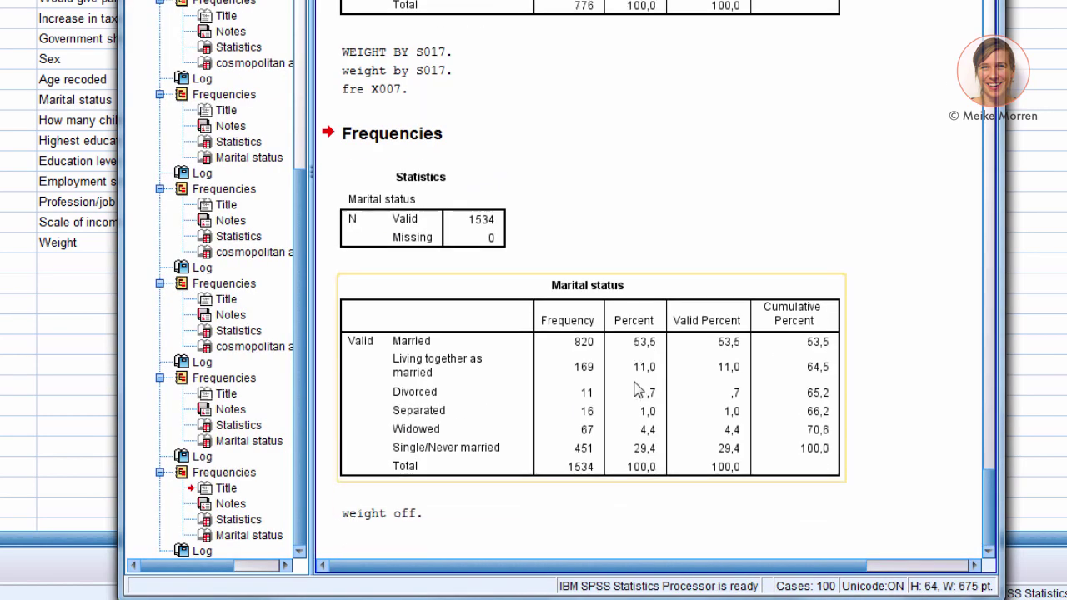
pyautogui.click(617, 517)
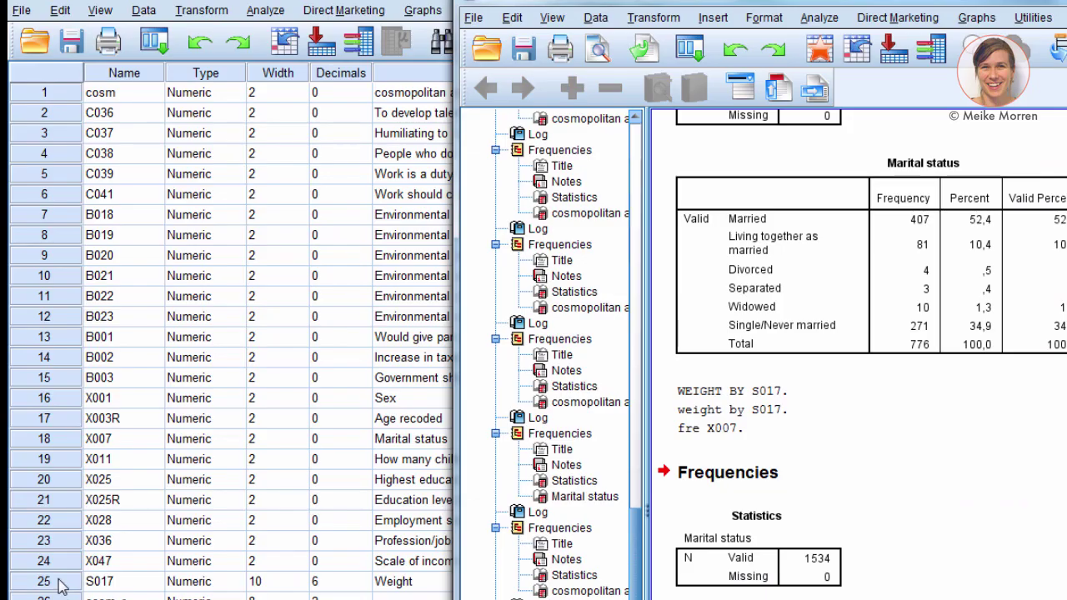
# Step: Inspect the S017 weight values and definition, then add and run 'fre X007.' on line 40
pyautogui.doubleClick(63, 586)
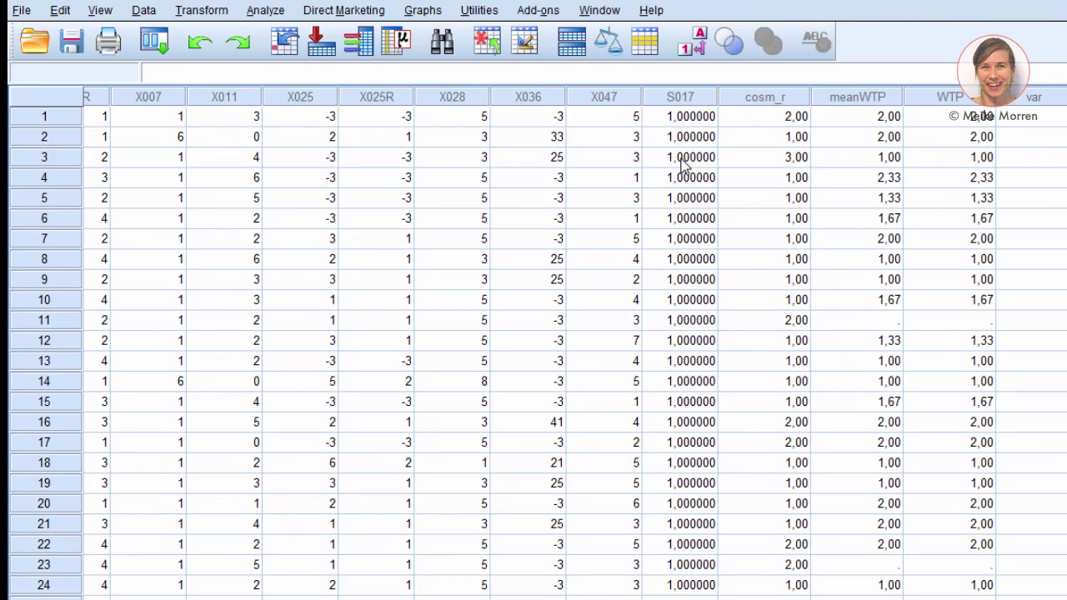
pyautogui.doubleClick(682, 99)
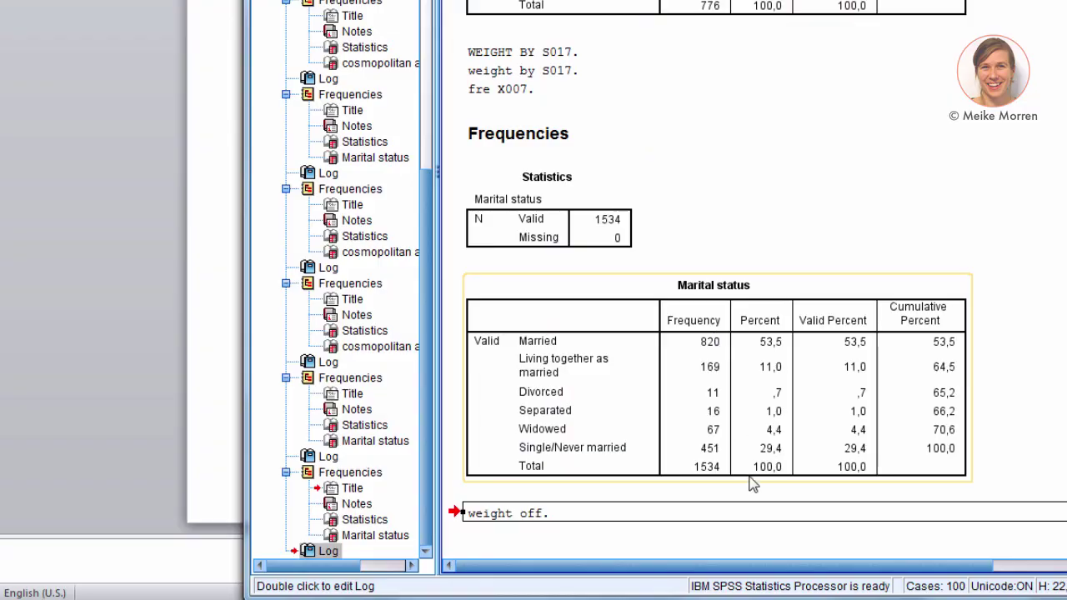
pyautogui.hotkey('alt', 'Tab')
pyautogui.click(612, 432)
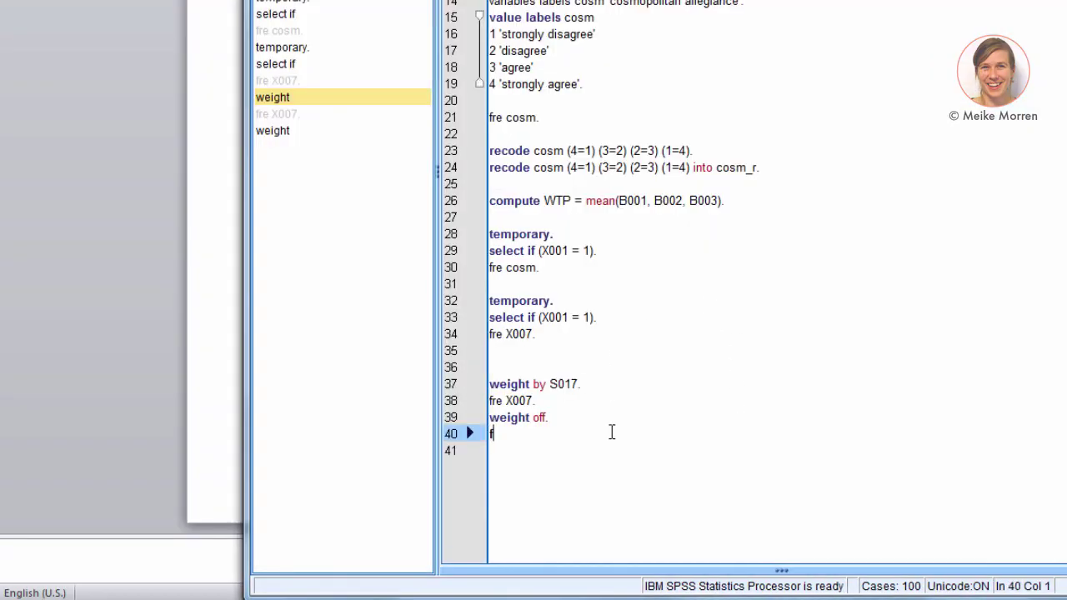
pyautogui.write('fre X007.')
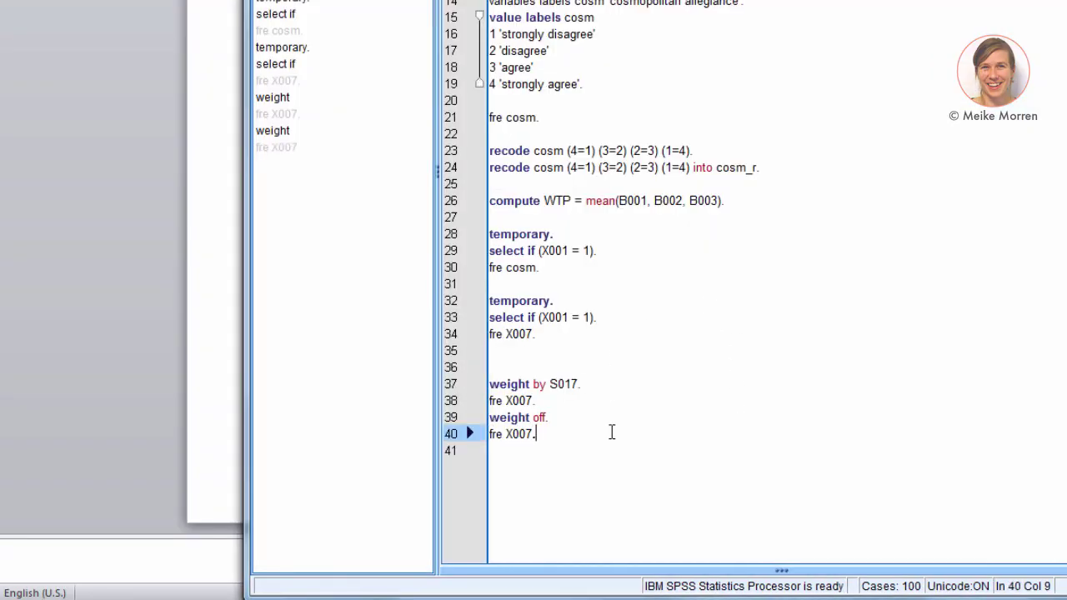
pyautogui.hotkey('shift', 'Home')
pyautogui.hotkey('ctrl', 'r')
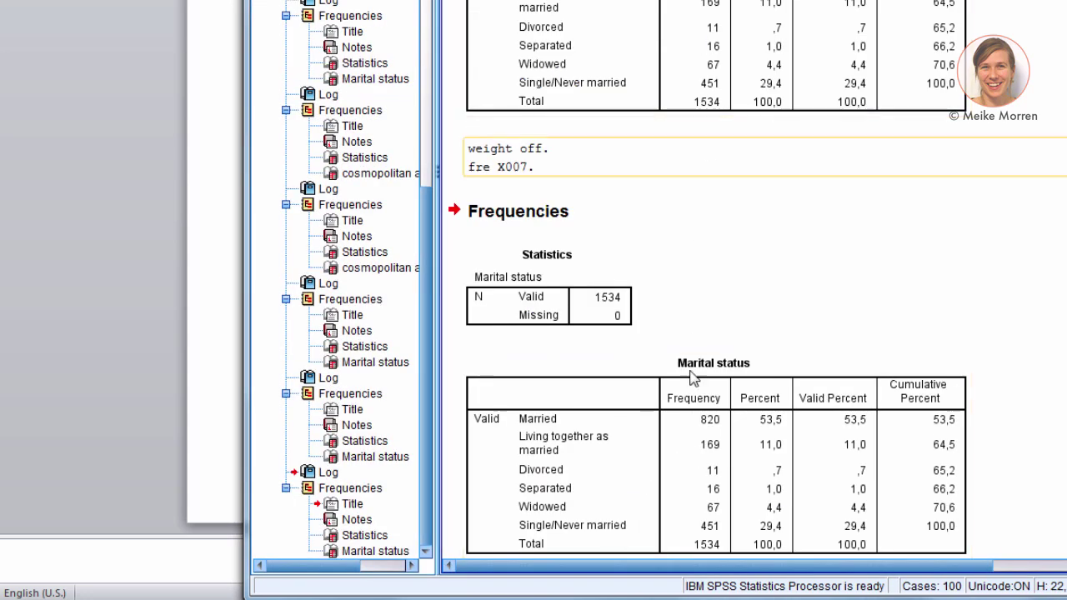